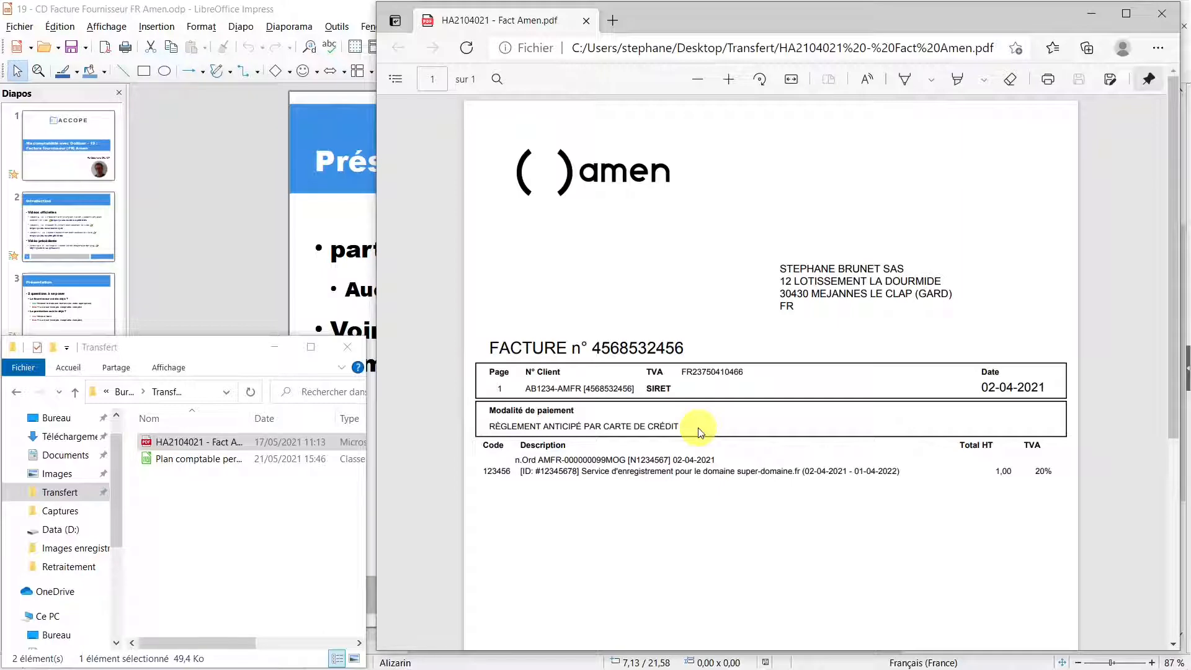
scroll(700, 432, "down", 5)
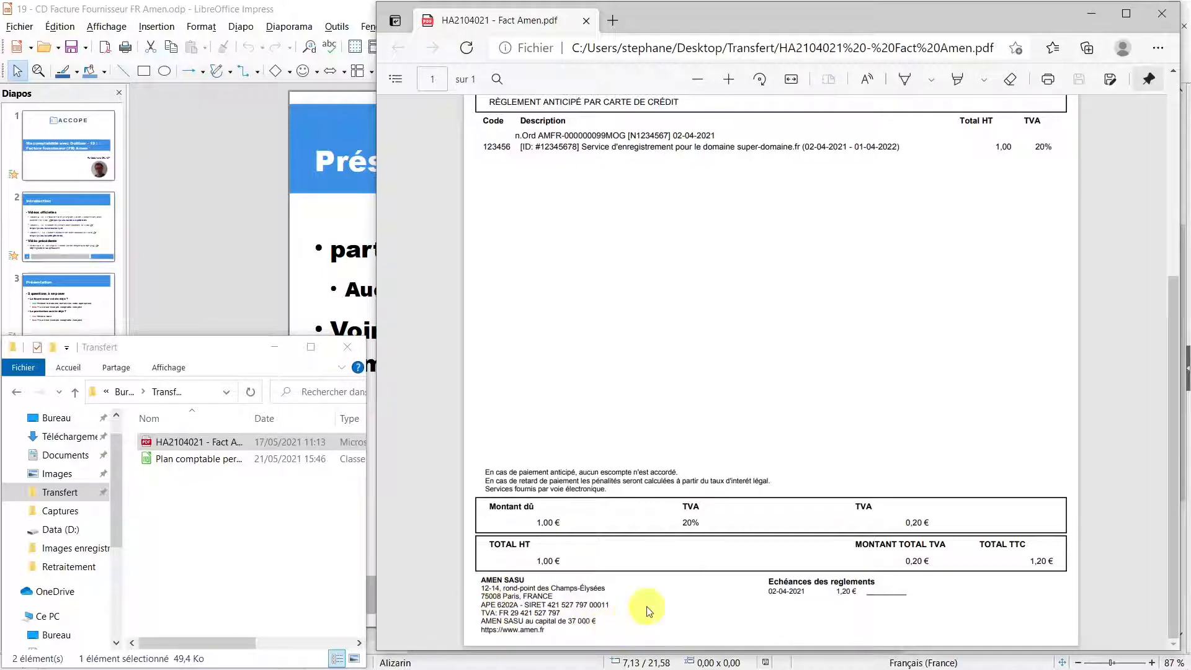
scroll(683, 597, "up", 2)
scroll(682, 596, "up", 3)
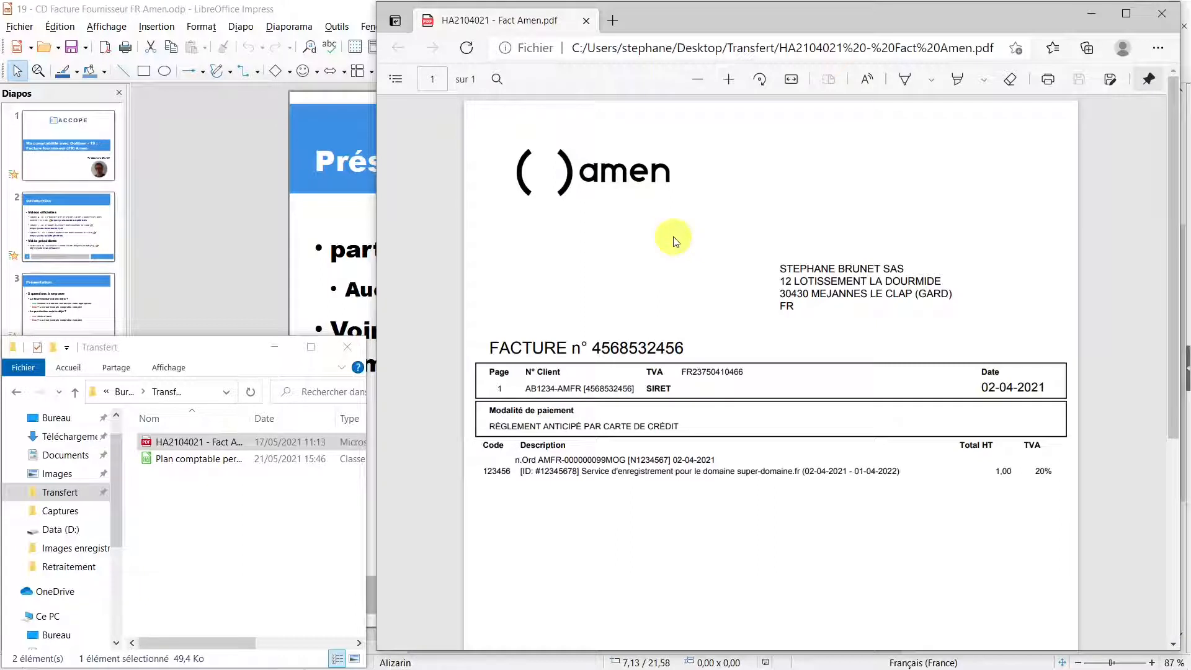
mouse_move(760, 659)
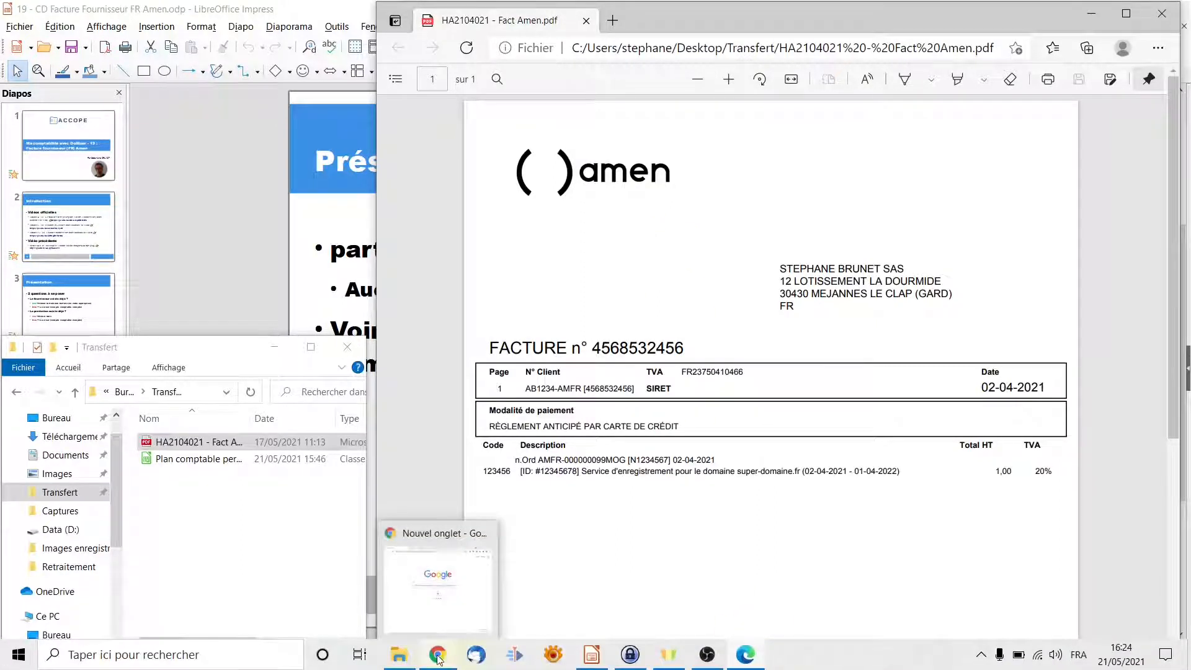
Open the stored URL of KeePass's Amen.fr > DB Test Util entry to reach the accope.fun Dolibarr login.
left_click(438, 657)
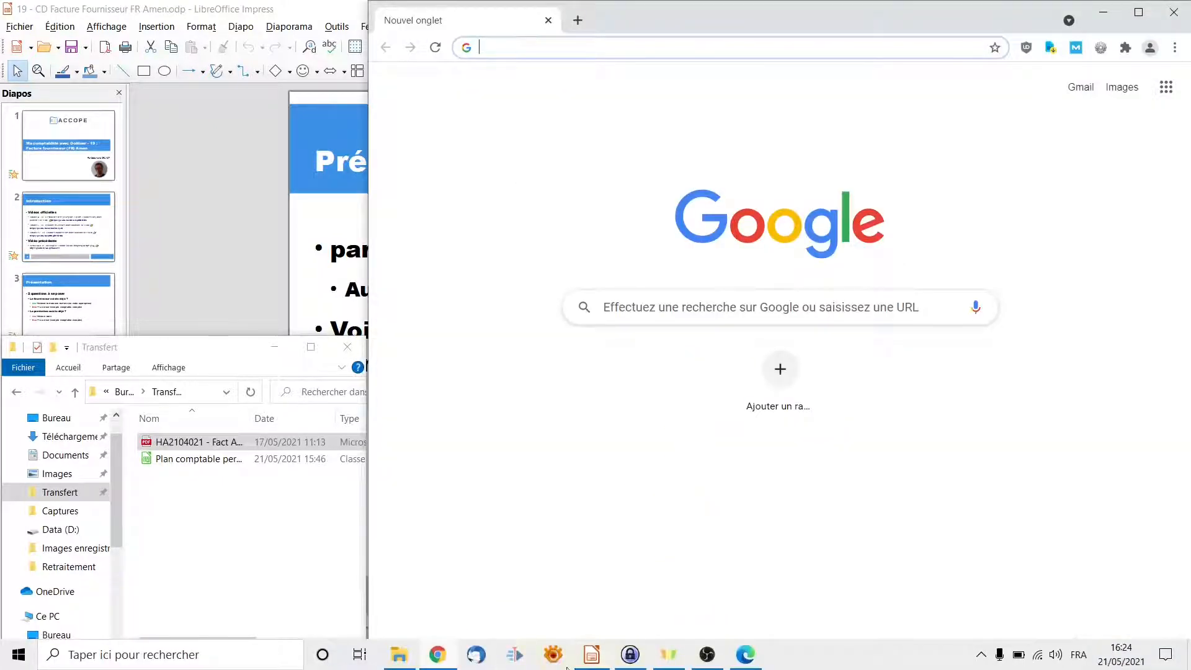
left_click(630, 655)
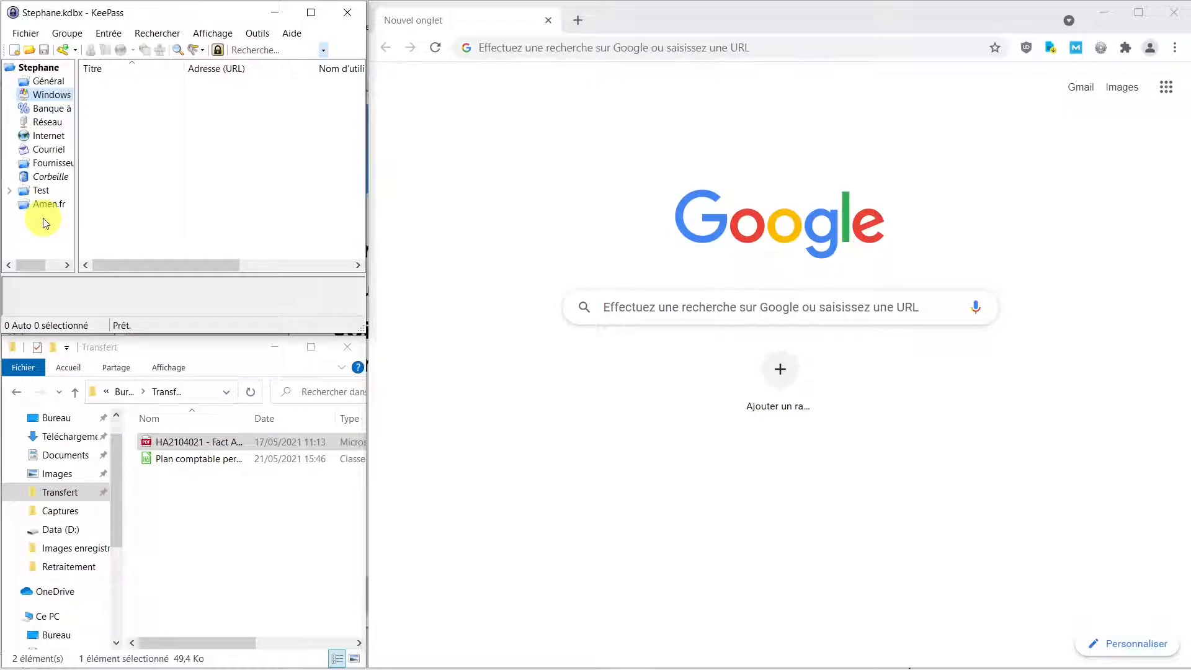
left_click(48, 206)
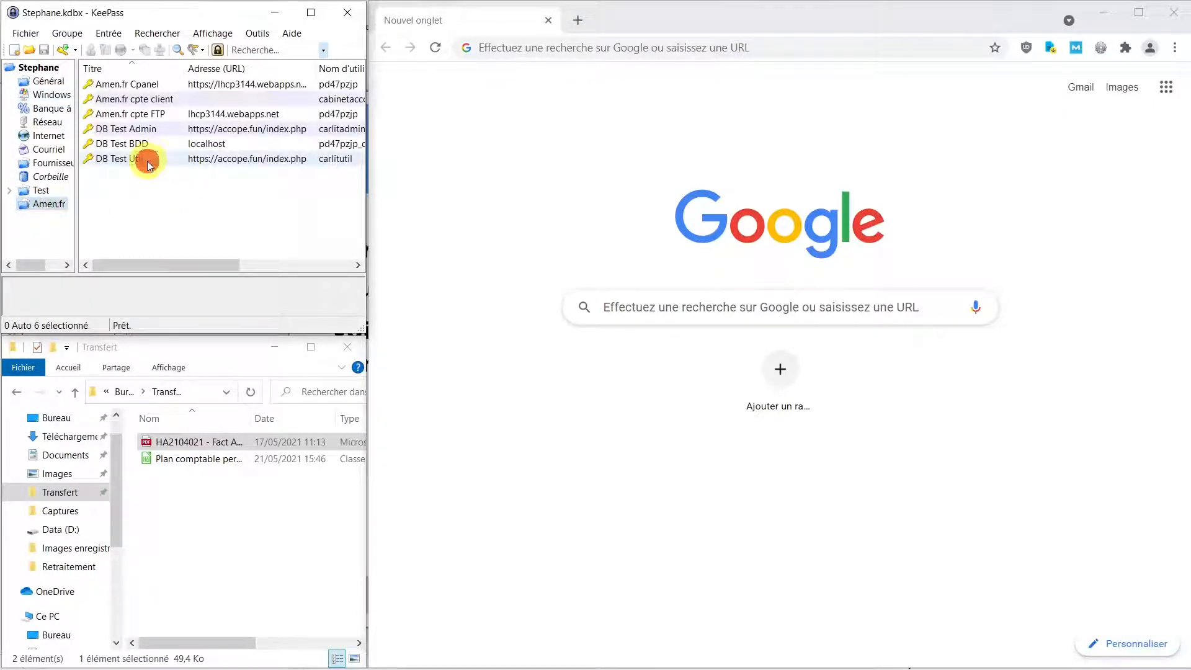
left_click(147, 163)
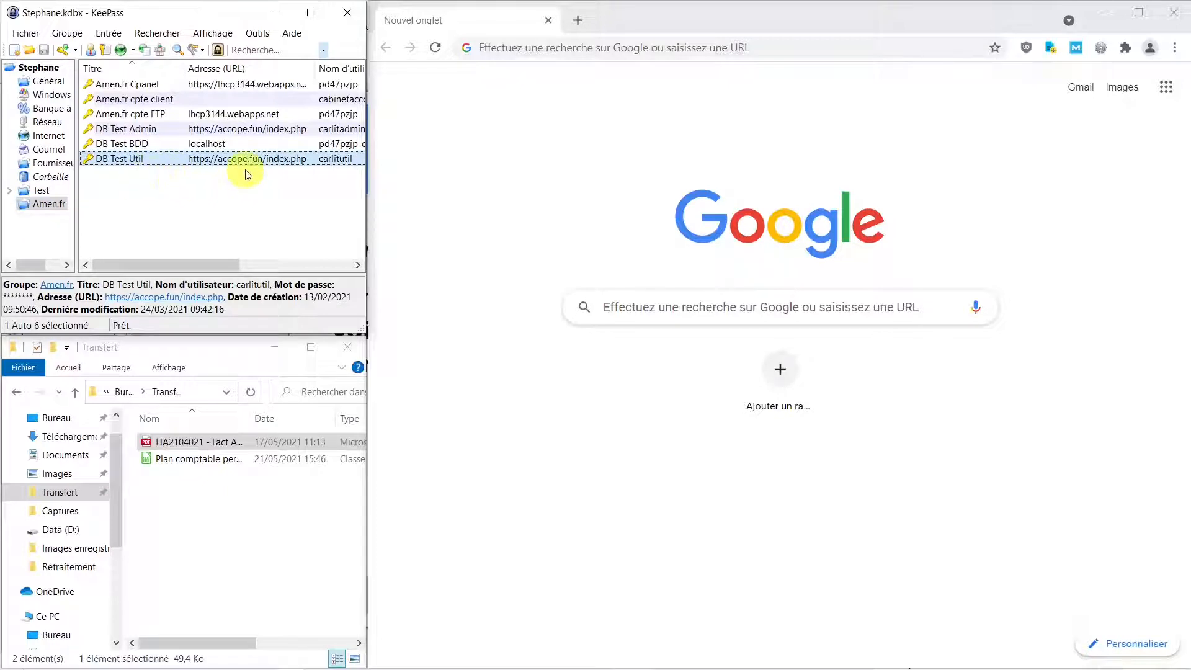
right_click(161, 163)
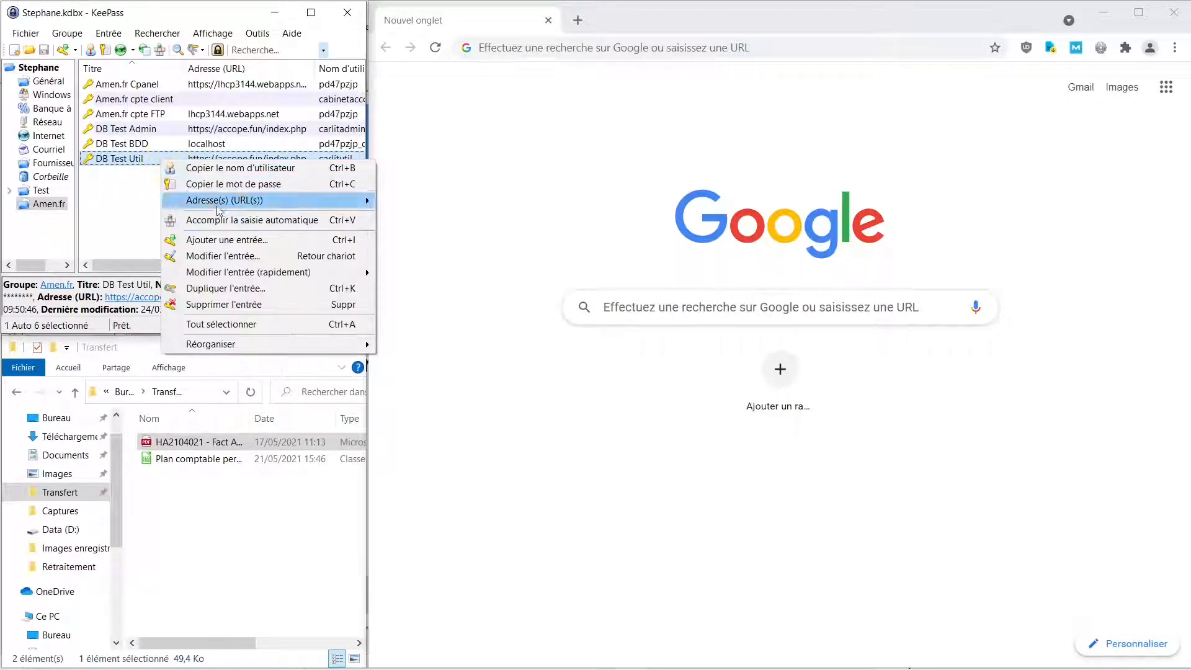
mouse_move(231, 205)
left_click(422, 203)
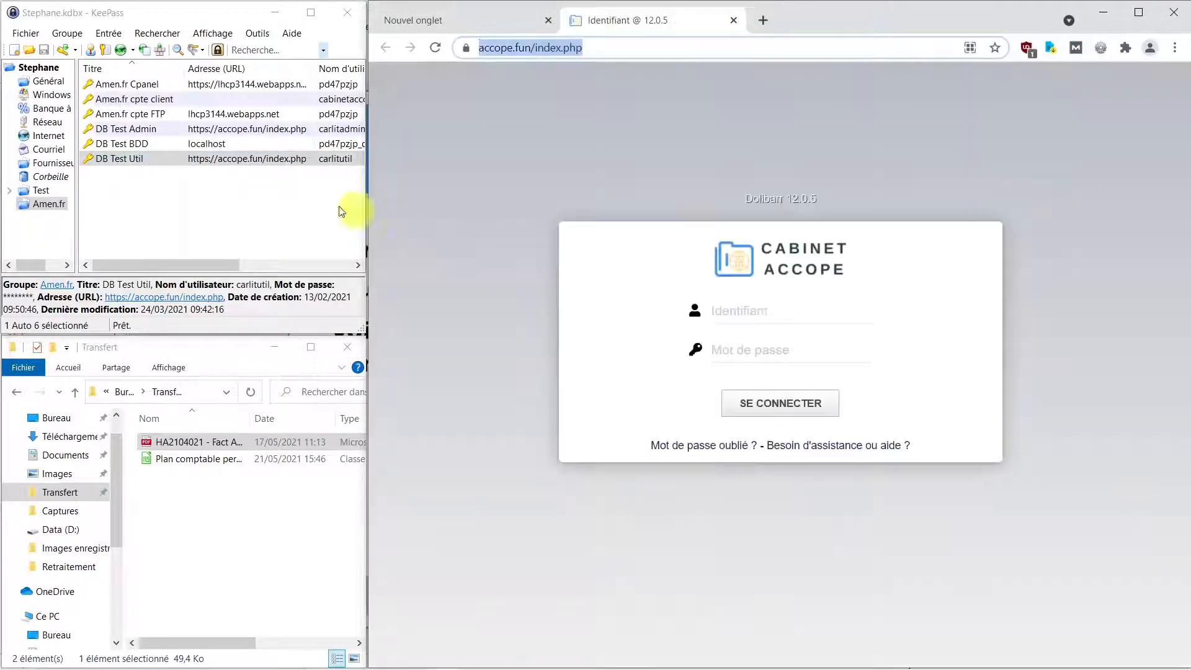
Focus the Dolibarr username field and auto-type the DB Test Util credentials from KeePass.
left_click(749, 310)
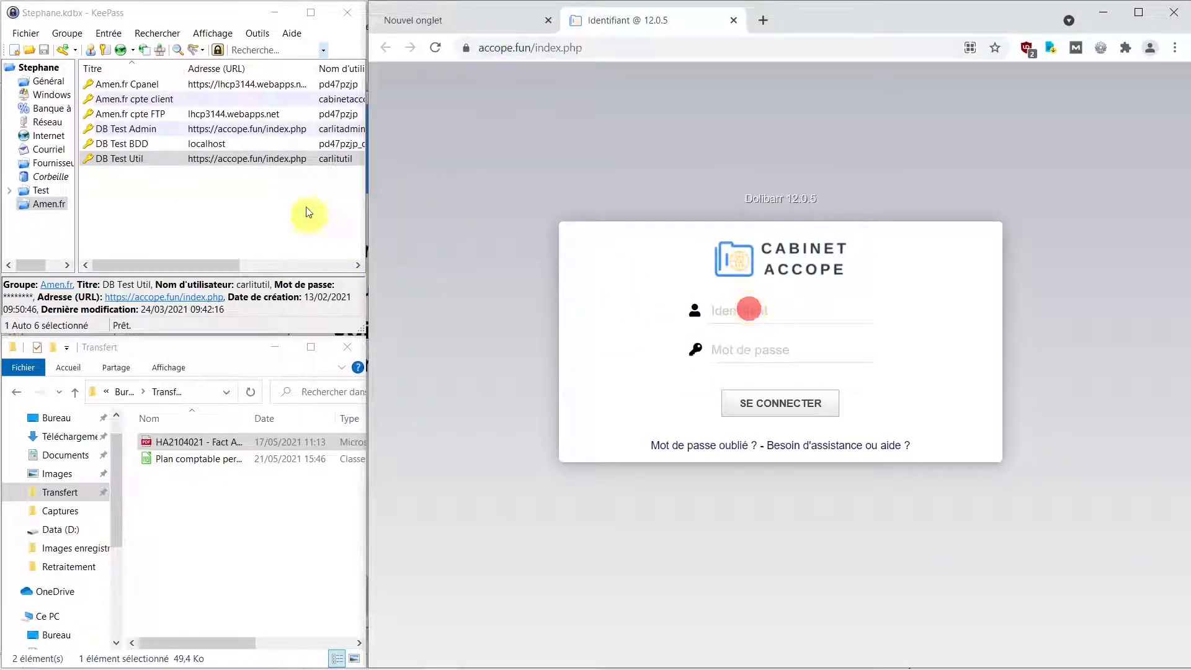
left_click(165, 166)
right_click(165, 166)
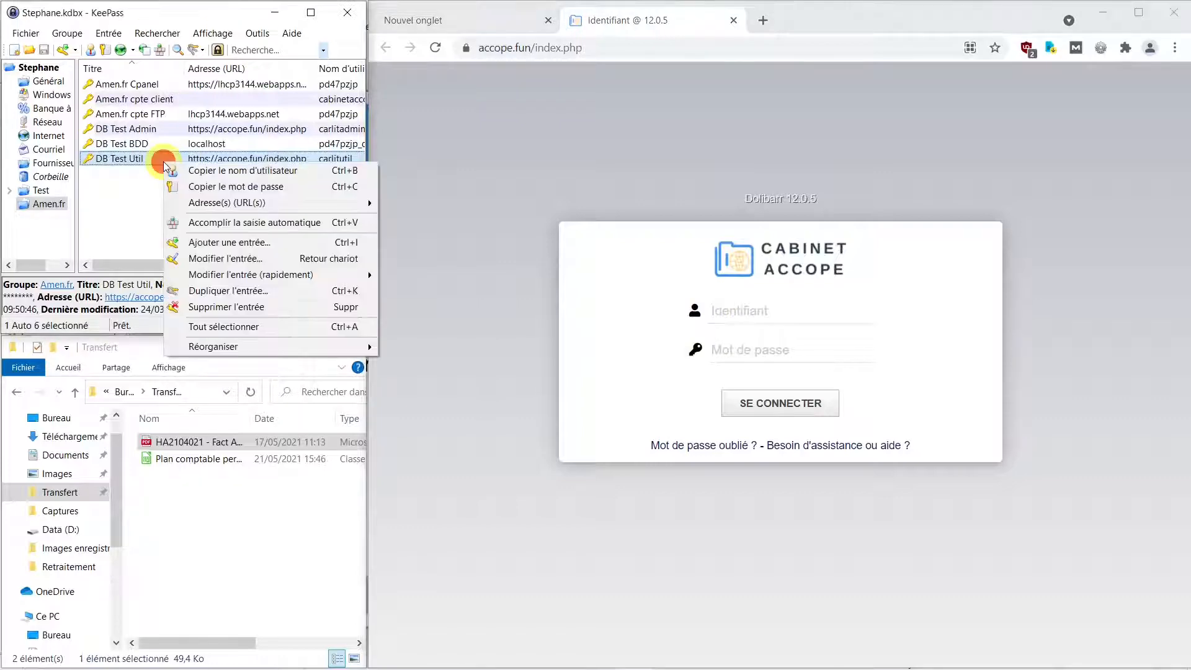
left_click(251, 224)
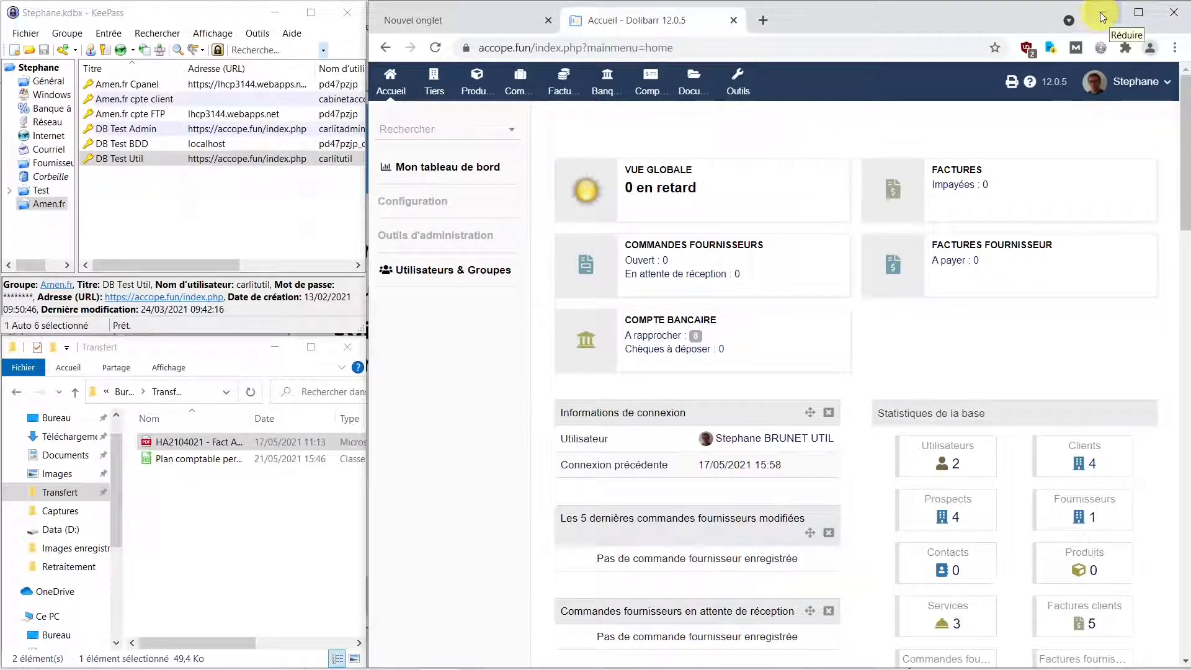
Maximize the browser and start a new supplier third party named AMEN.
left_click(1144, 16)
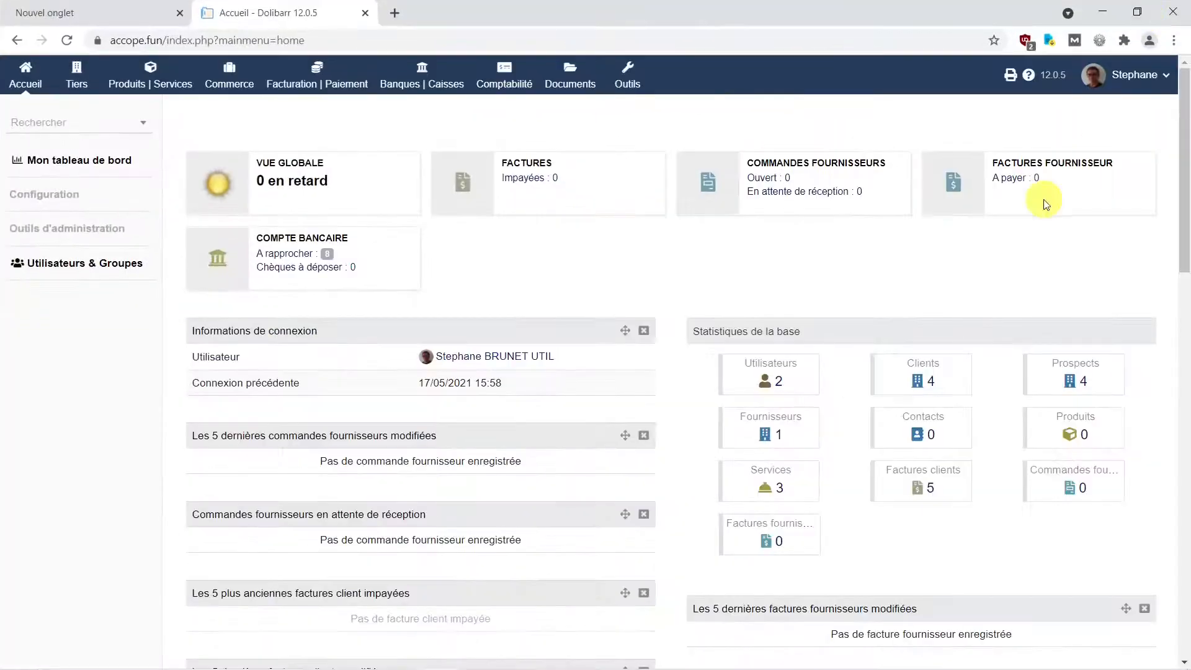
left_click(77, 80)
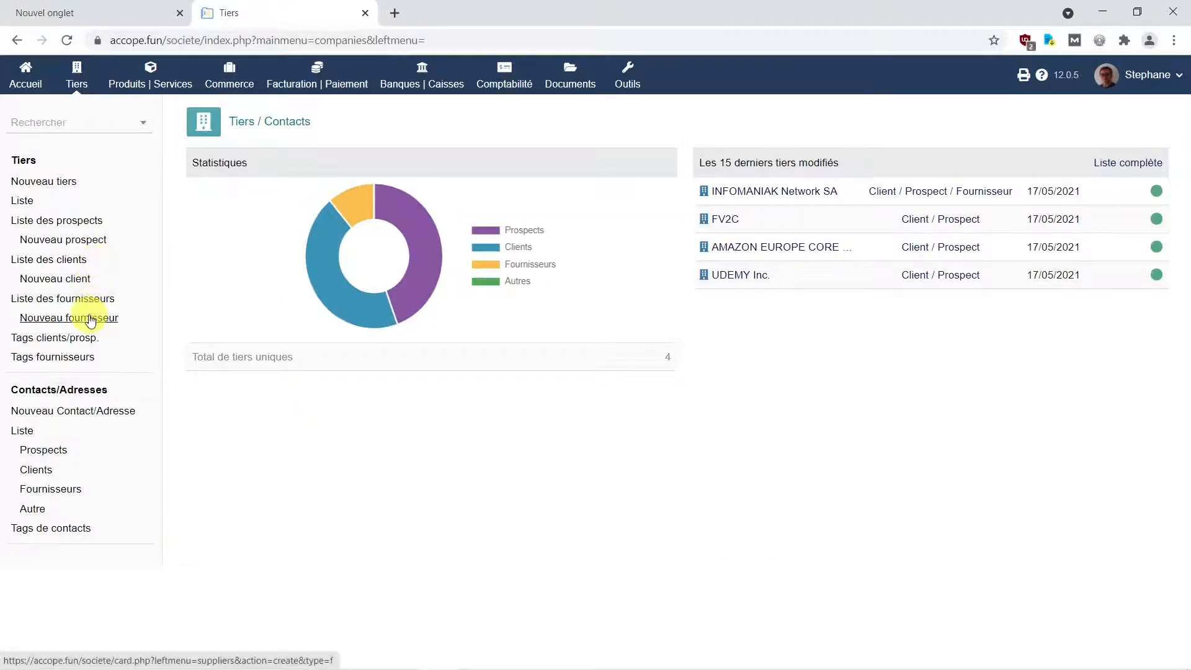
left_click(88, 319)
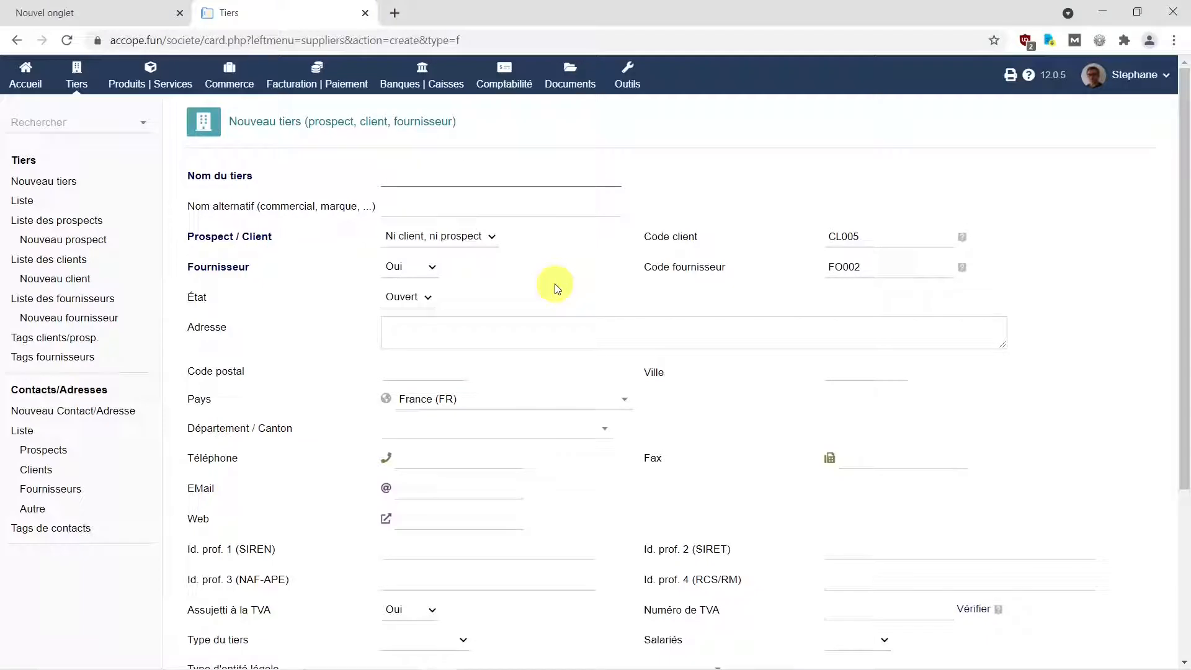
type("AMEN")
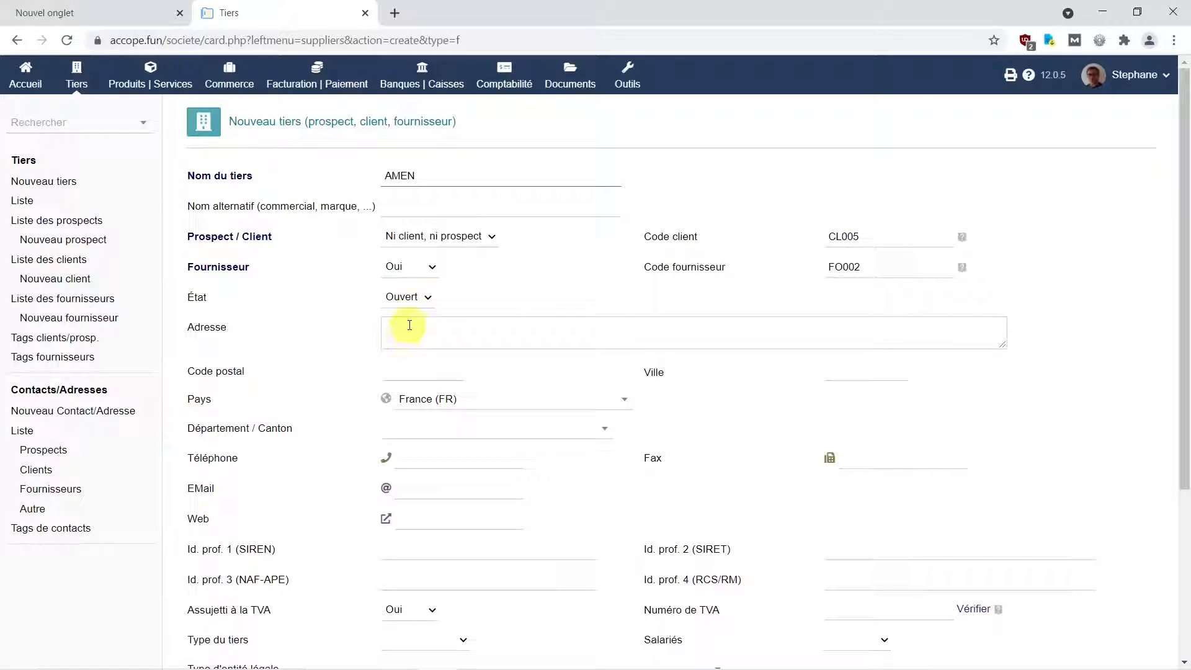
Restore the browser to half screen and bring the Amen invoice PDF forward.
left_click(1137, 11)
mouse_move(471, 668)
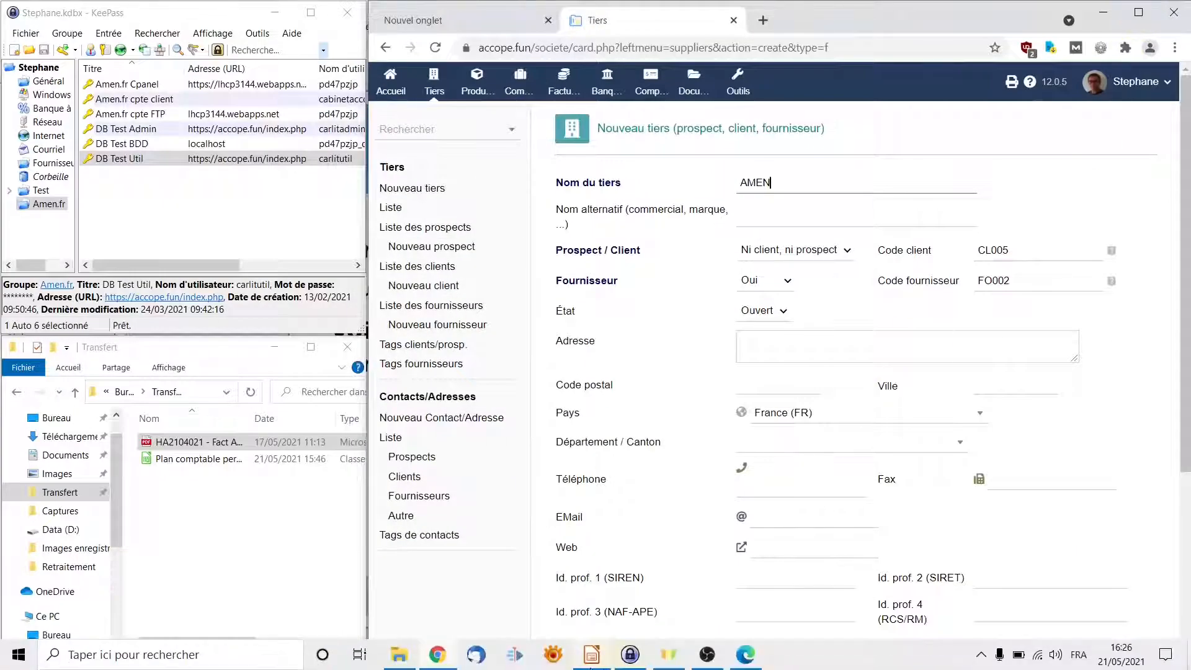
left_click(745, 655)
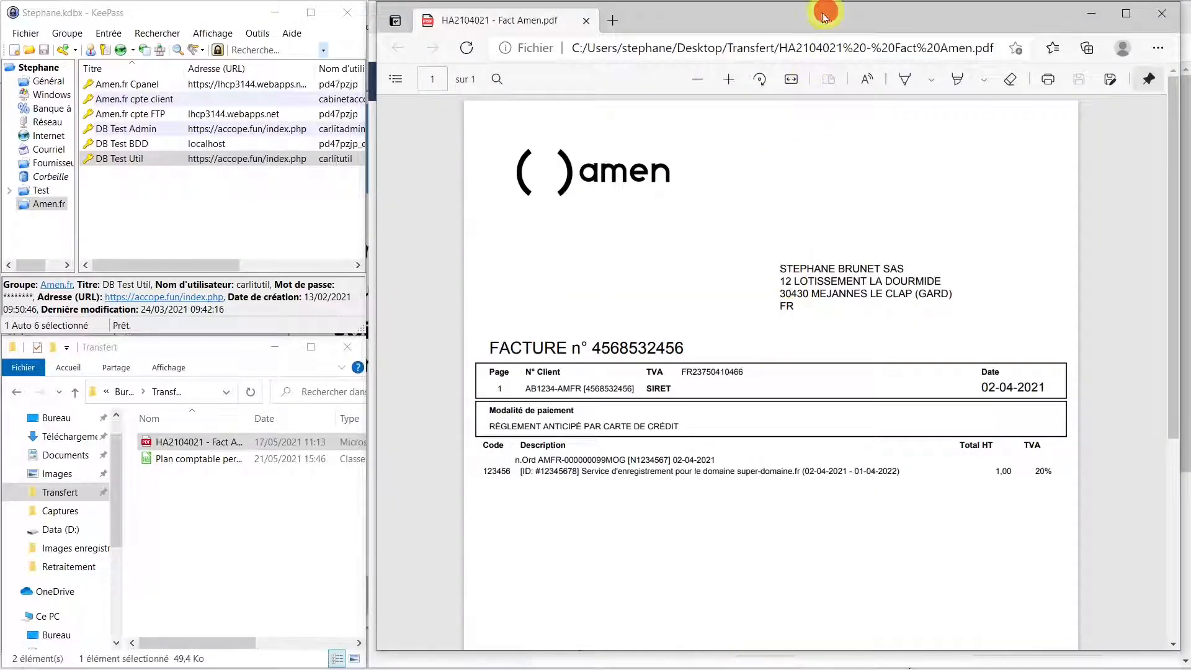
Move the invoice window to the left, narrow it, and zoom the invoice in four steps.
left_click_drag(827, 13, 455, 14)
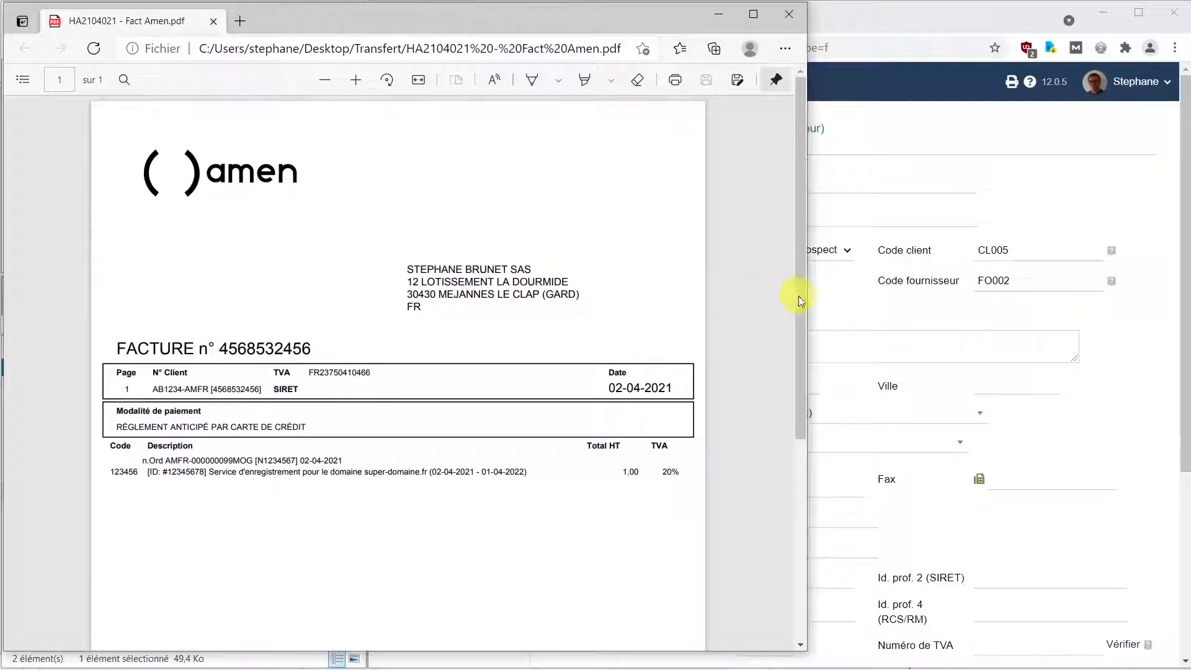
left_click_drag(808, 332, 417, 338)
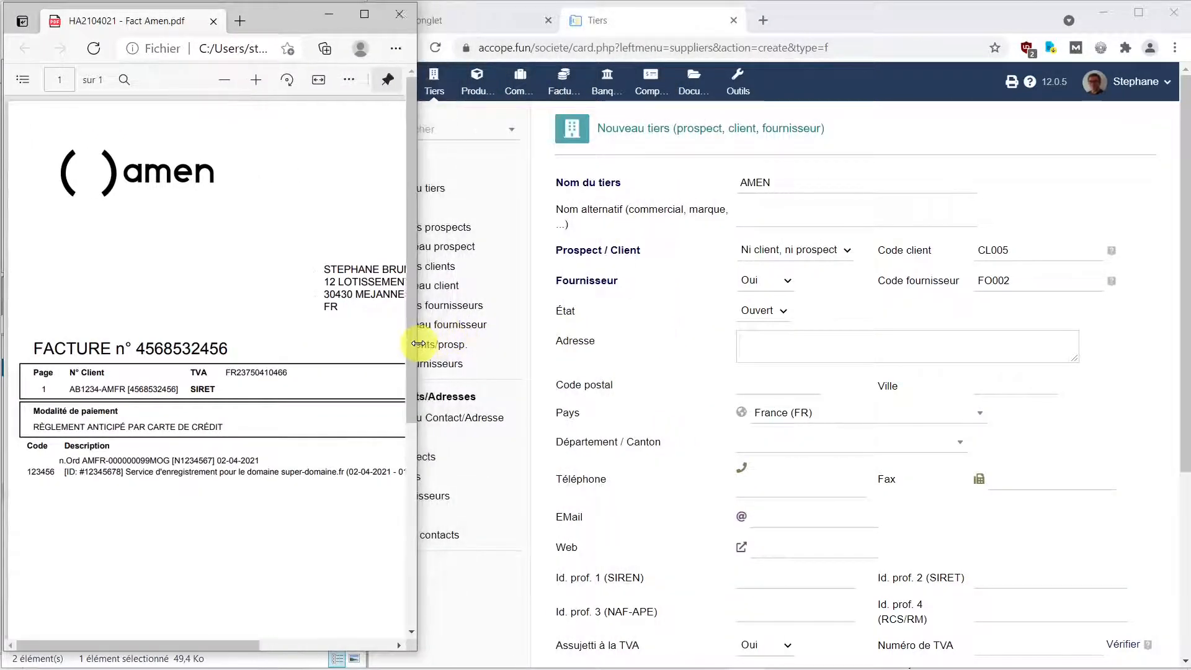
scroll(324, 398, "down", 5)
scroll(323, 399, "down", 1)
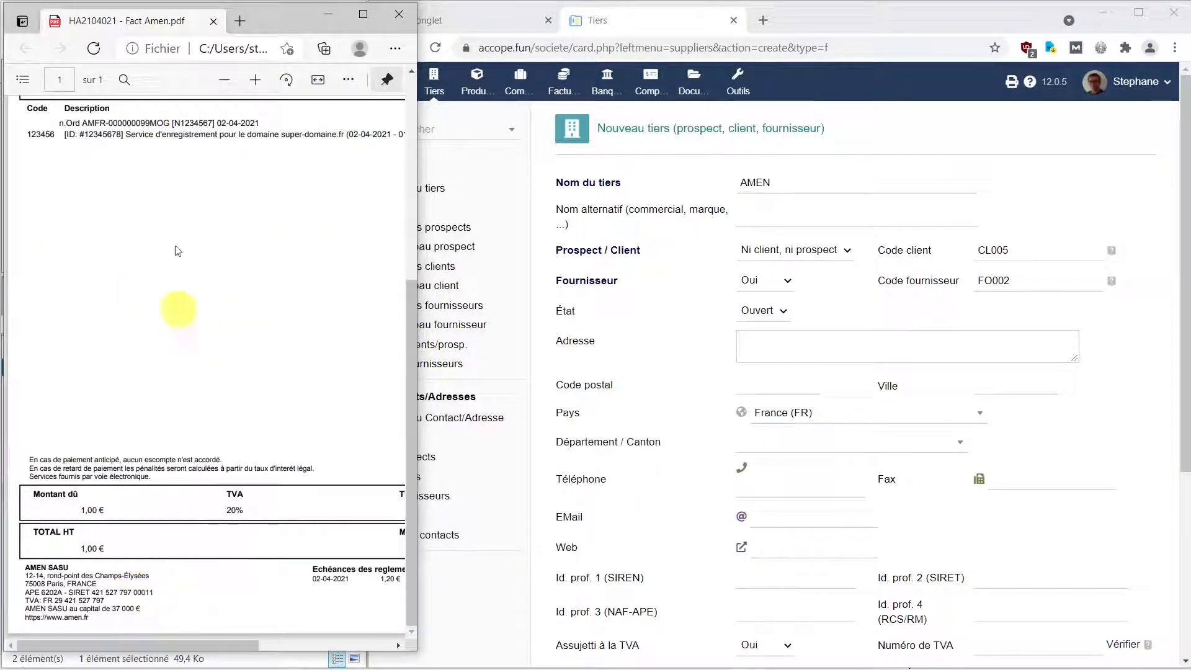
left_click(124, 83)
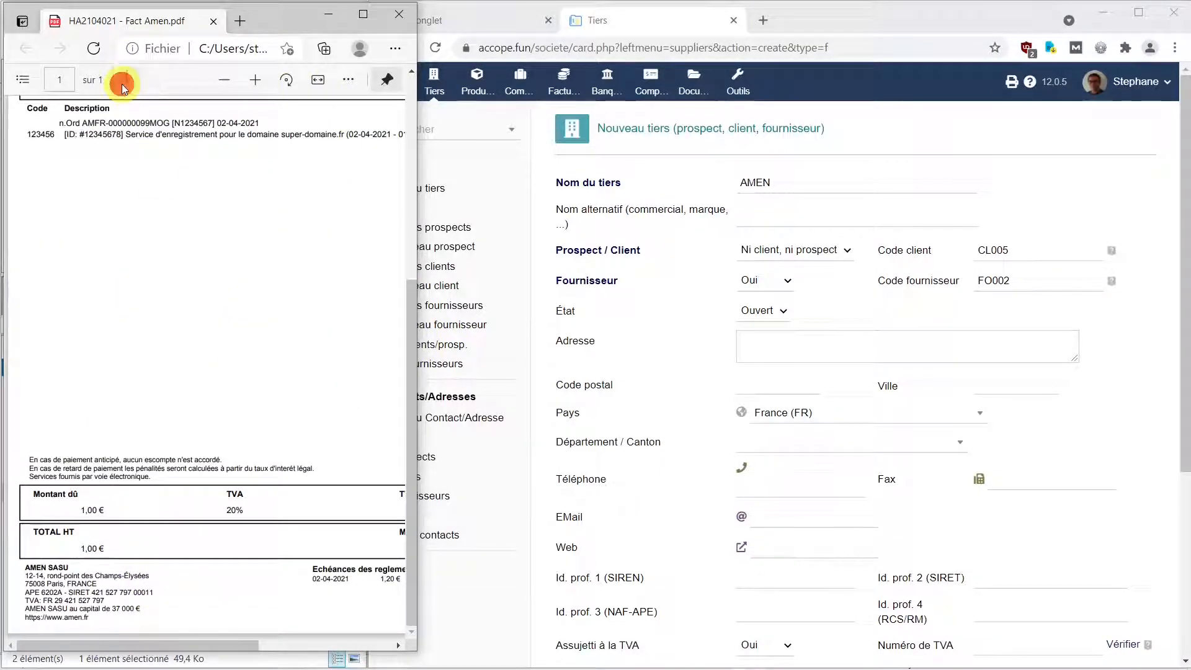
left_click(395, 50)
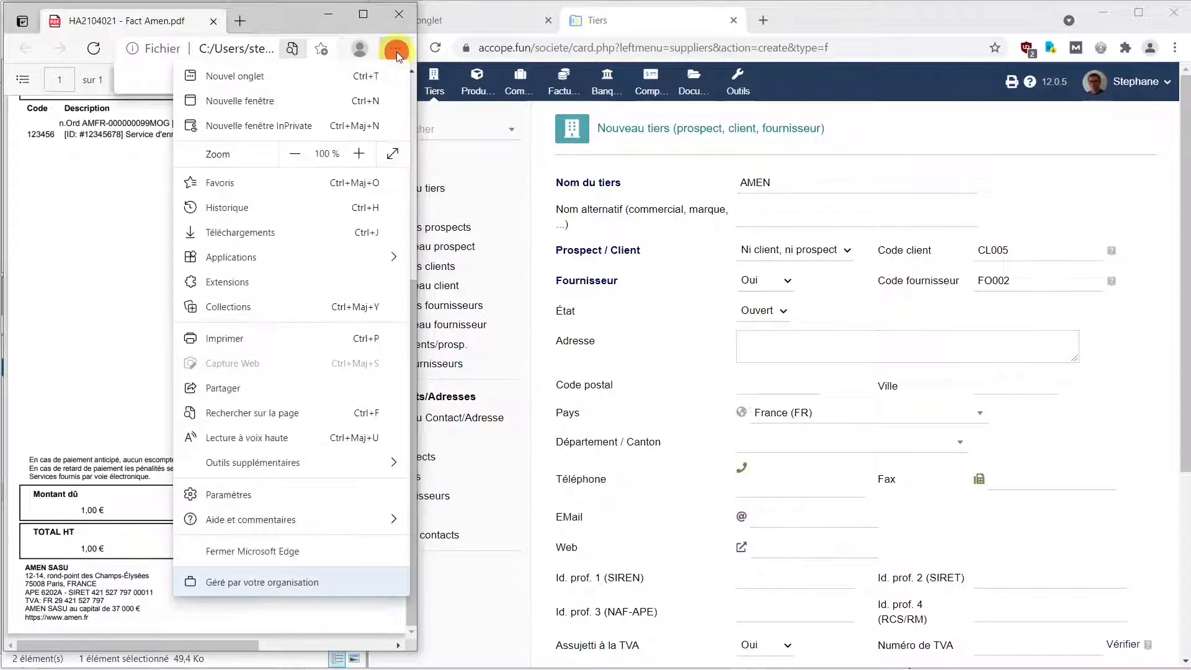
left_click(361, 155)
left_click(361, 155)
left_click(361, 155)
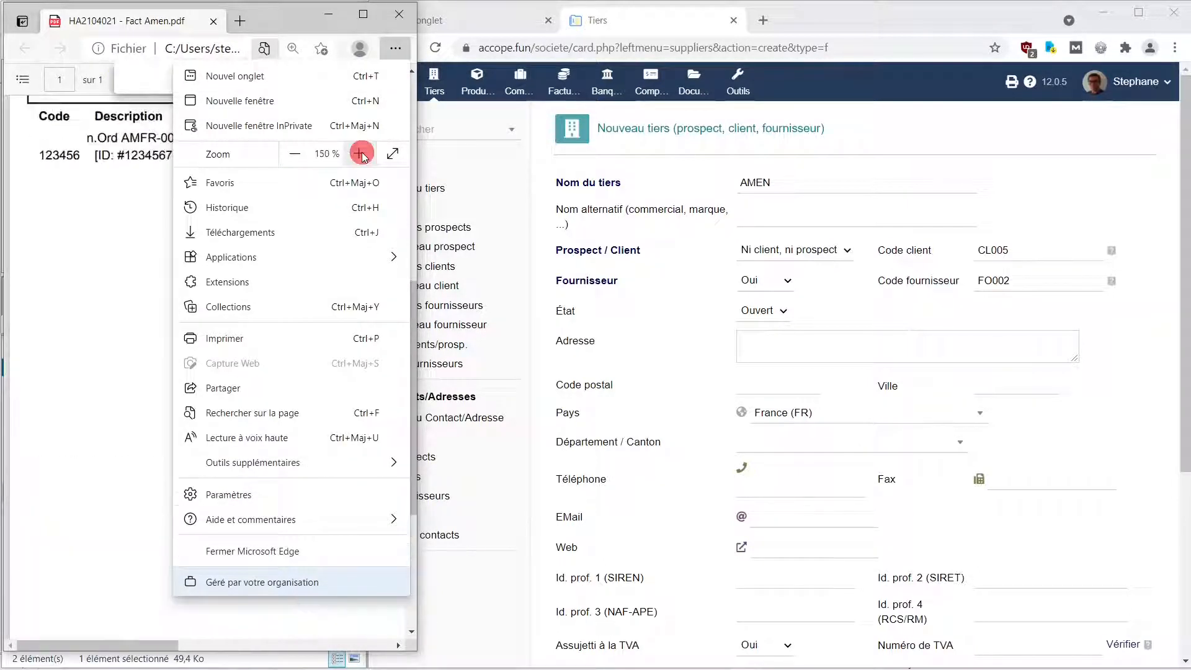
left_click(361, 154)
left_click(139, 474)
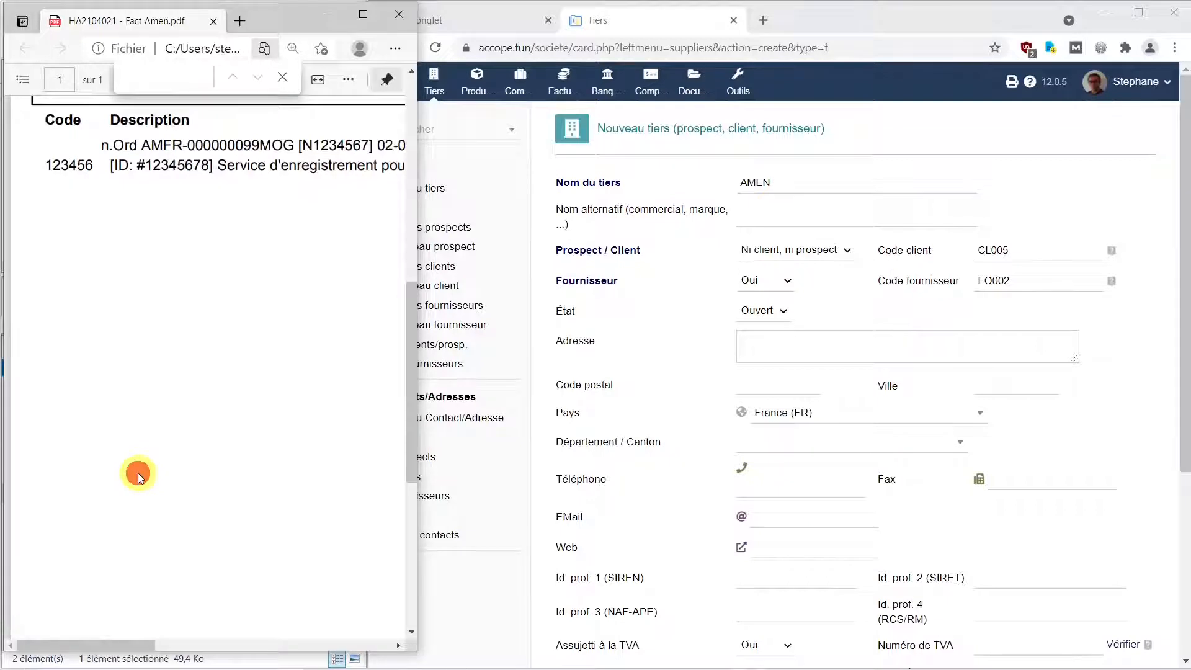
Copy the address 12-14, rond-point des Champs-Élysées and postcode 75008 into the supplier form.
scroll(139, 477, "down", 10)
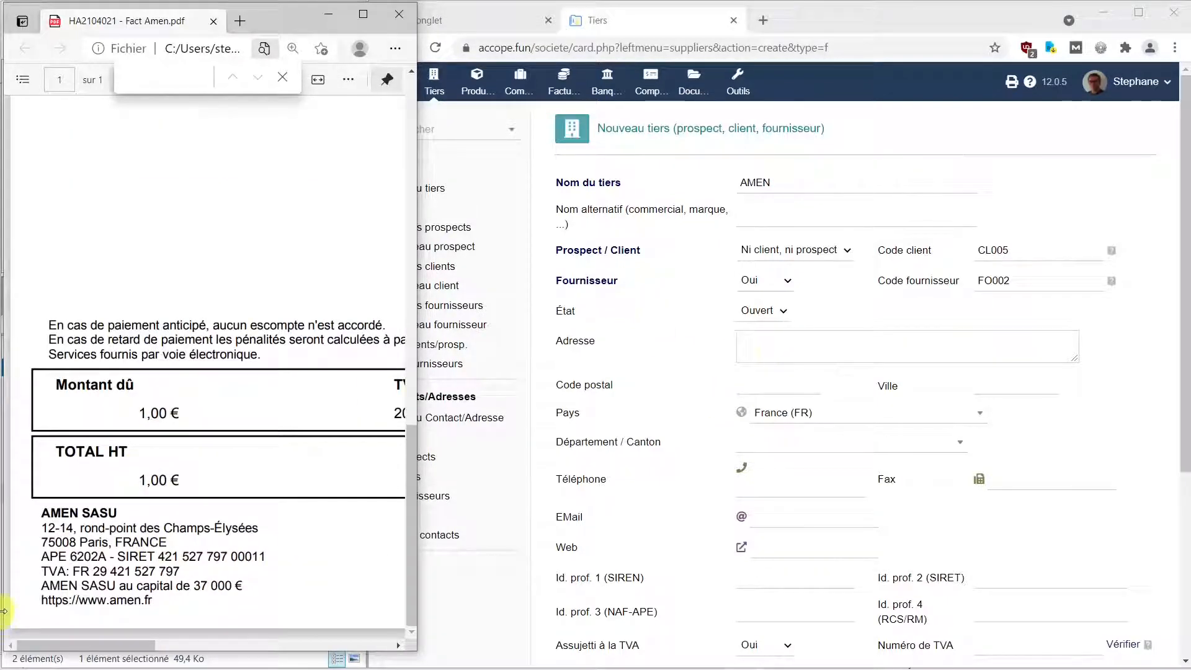
left_click_drag(41, 528, 259, 529)
key("ctrl+c")
key("alt+Tab")
key("ctrl+v")
key("ctrl+c")
left_click(778, 386)
key("ctrl+v")
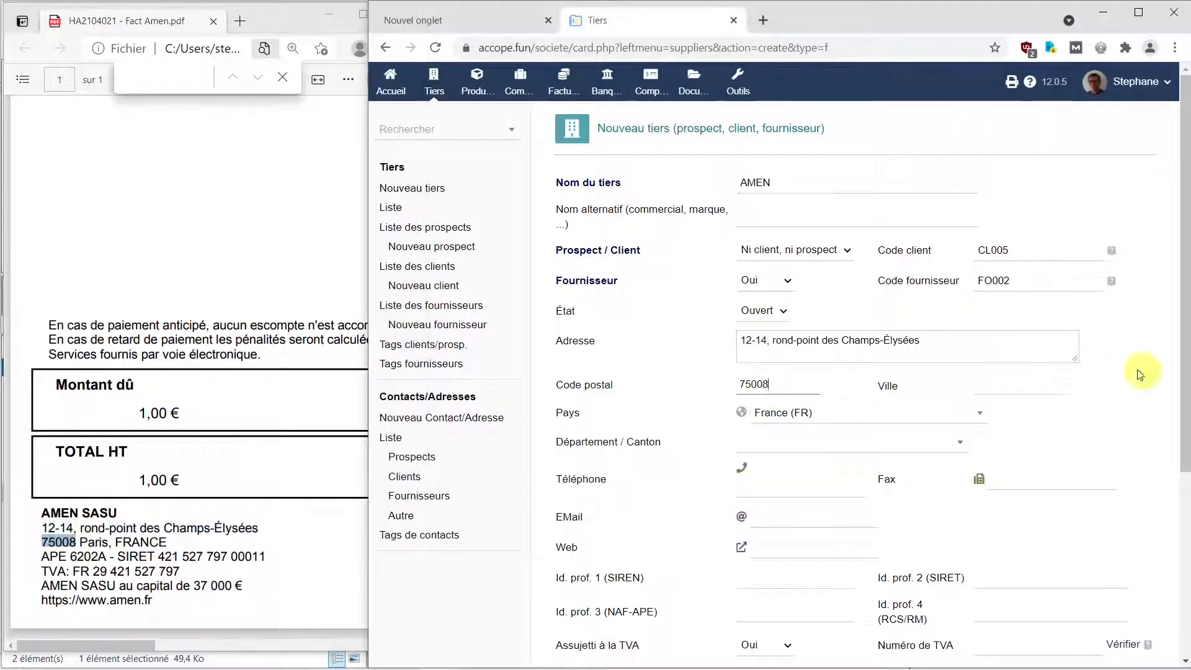
Set the town to PARIS and the département to 75 - Paris.
key("Tab")
type("PARIS")
left_click(840, 443)
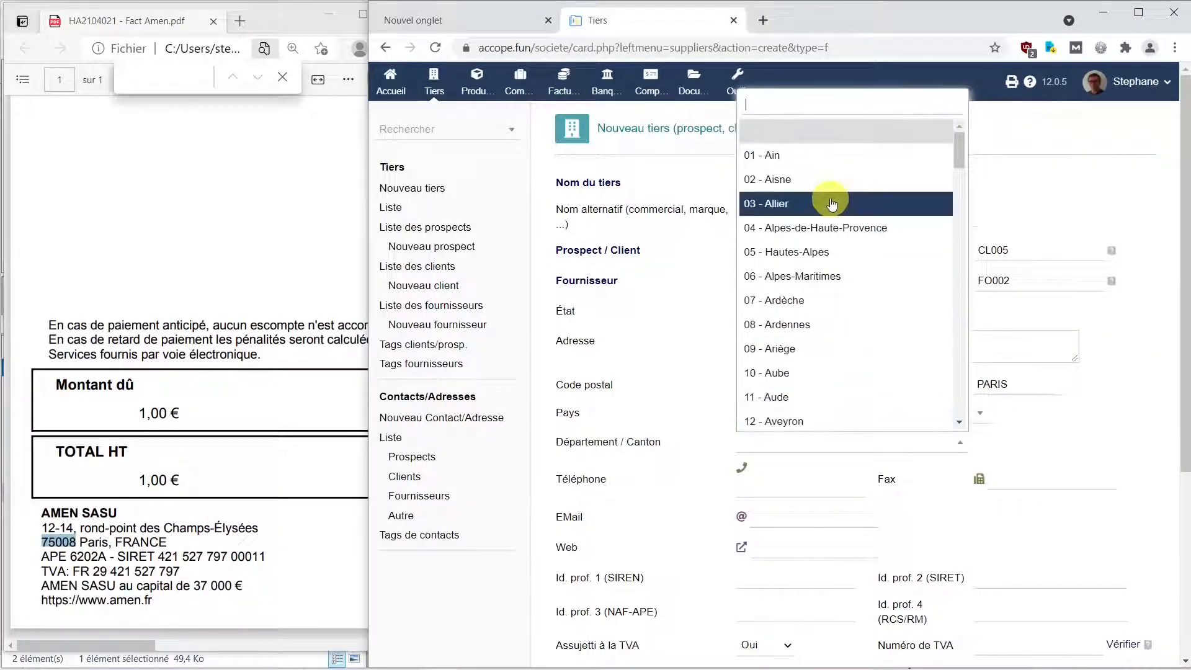
type("75")
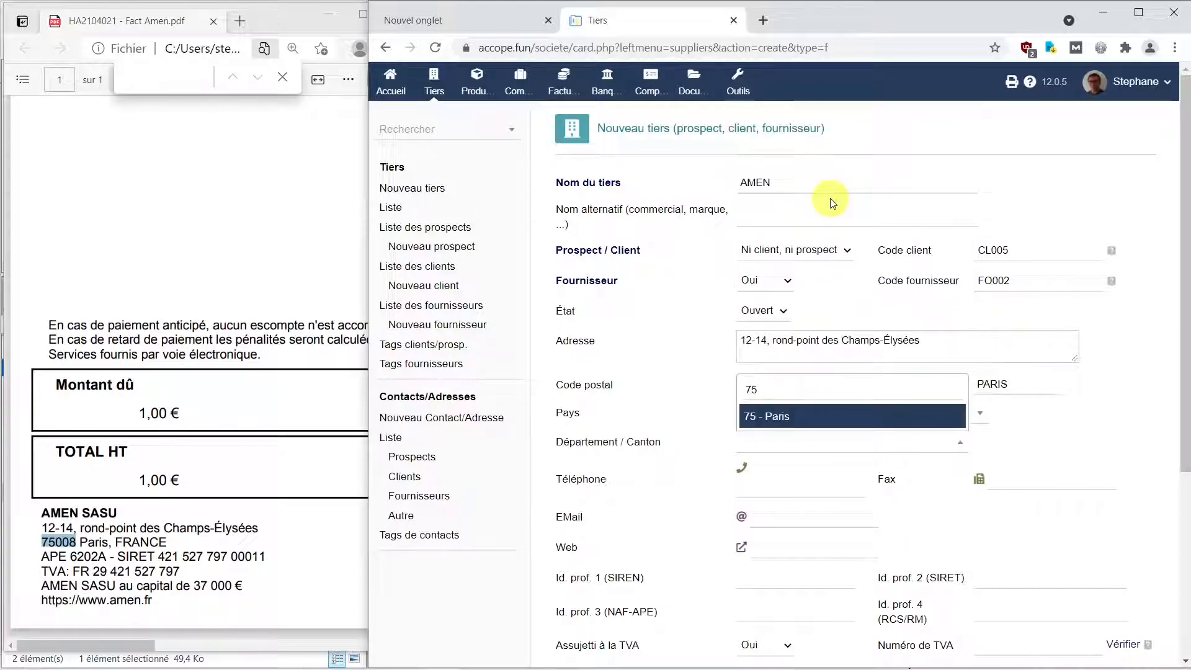
left_click(772, 420)
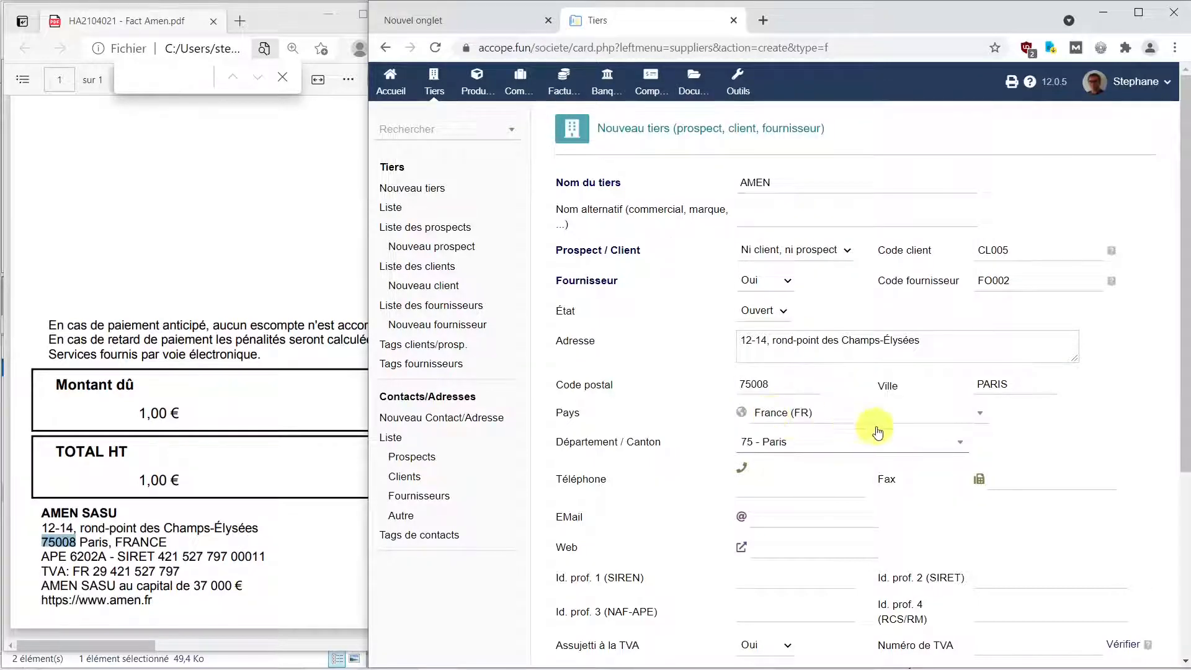
Copy the amen.fr website link from the invoice into the Web field.
scroll(799, 479, "down", 2)
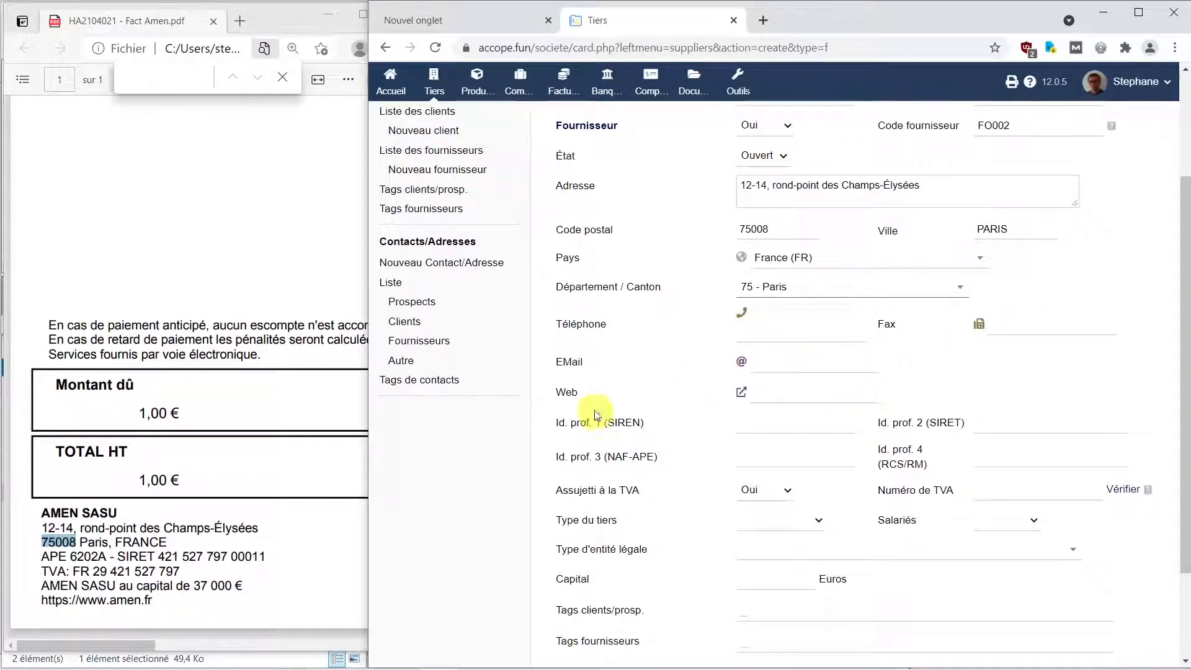
right_click(158, 603)
left_click(276, 495)
left_click(780, 394)
key("ctrl+v")
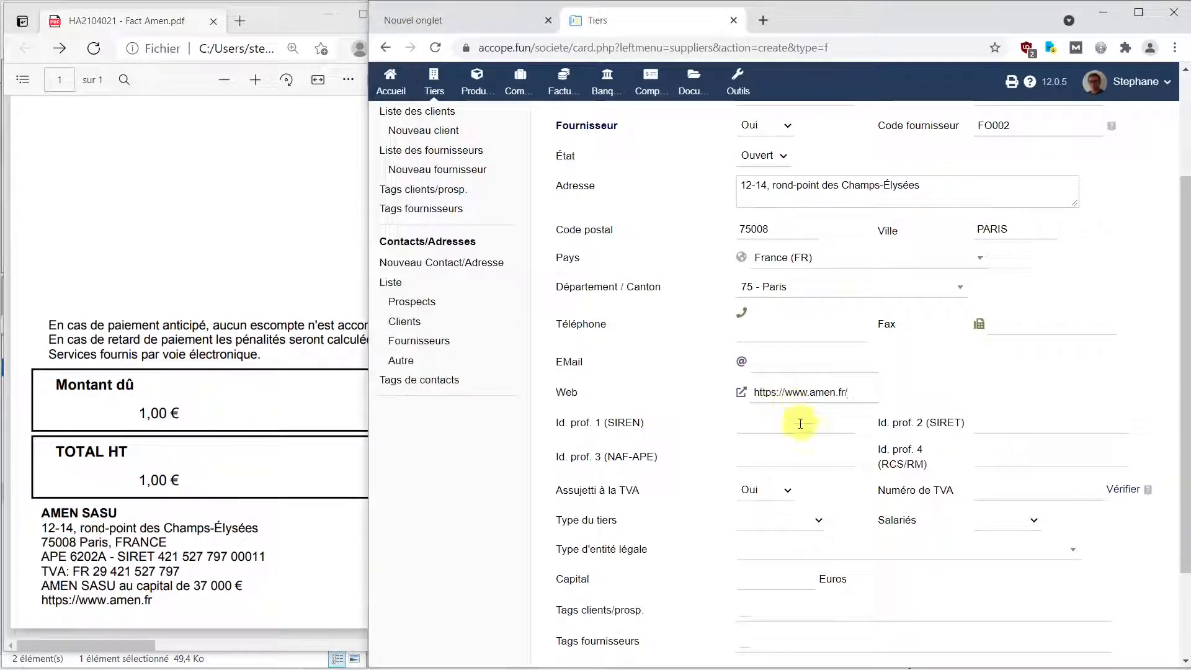
left_click(800, 424)
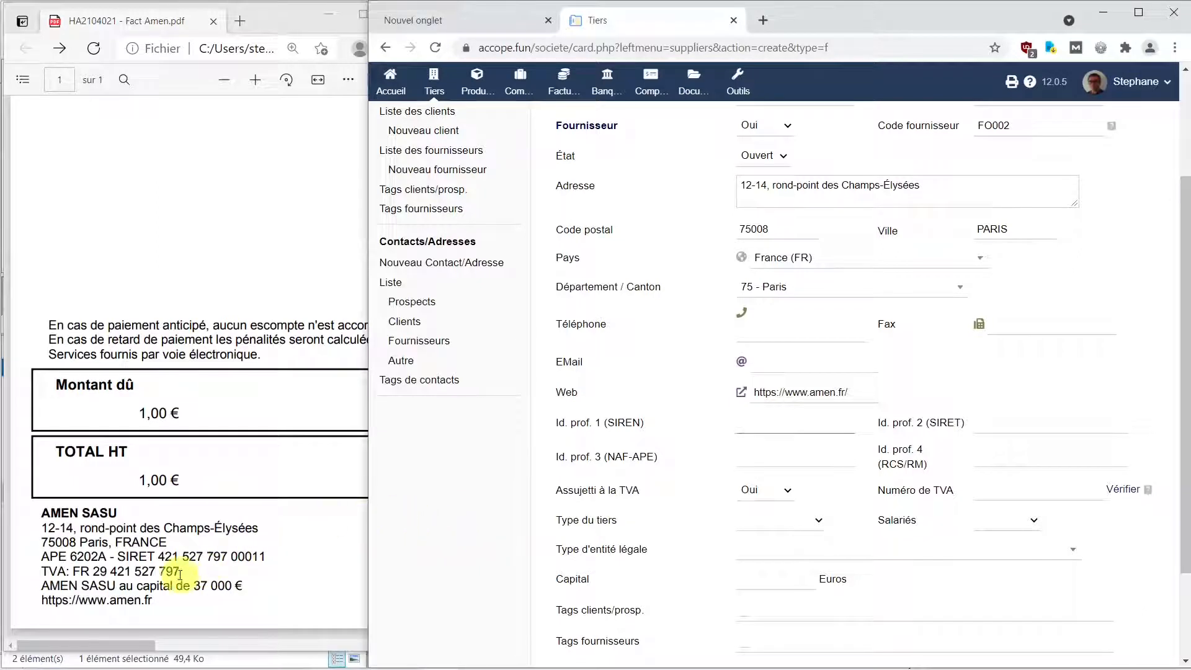
left_click(160, 554)
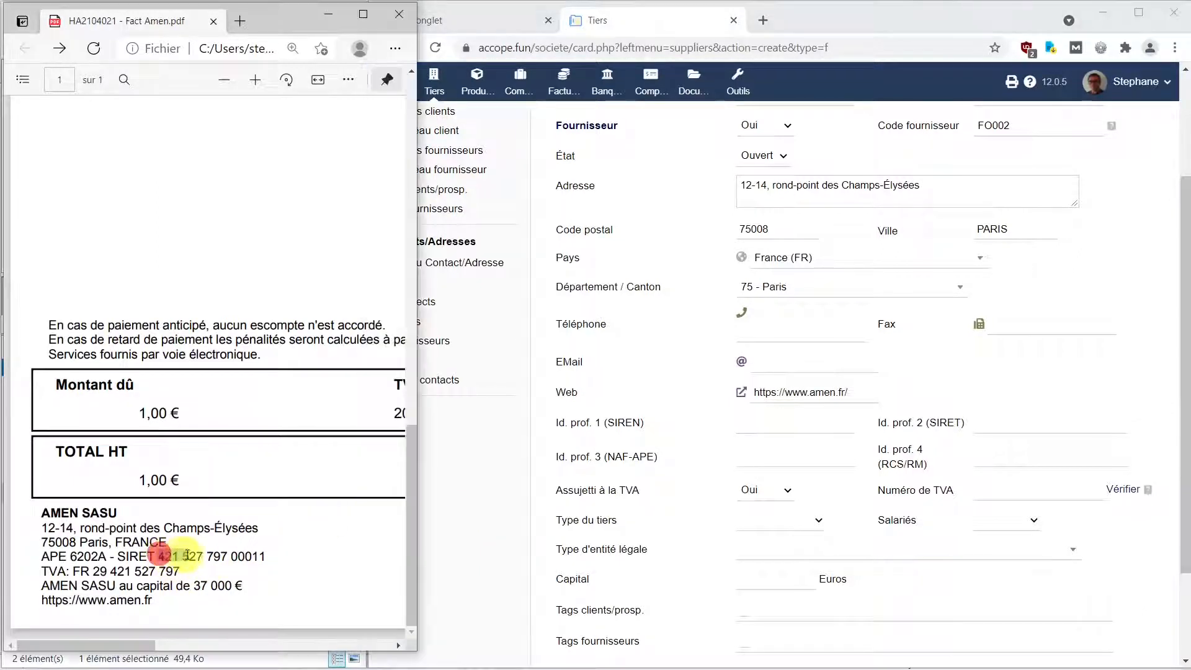
left_click_drag(187, 556, 223, 555)
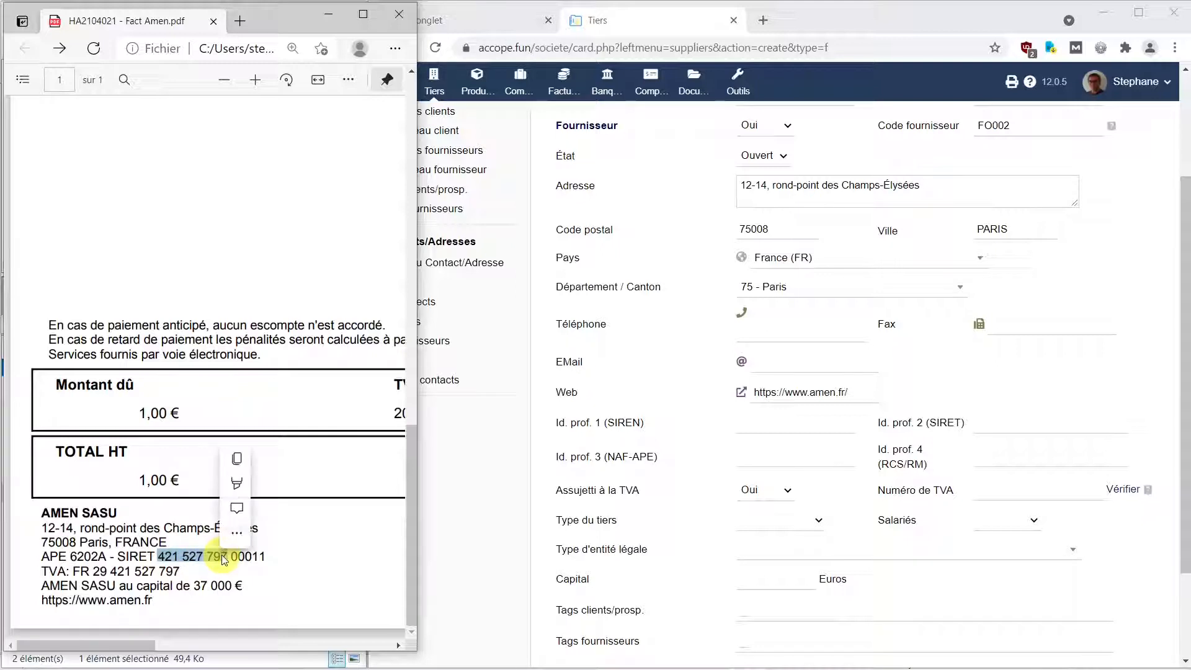
key("ctrl+c")
left_click(798, 428)
key("ctrl+v")
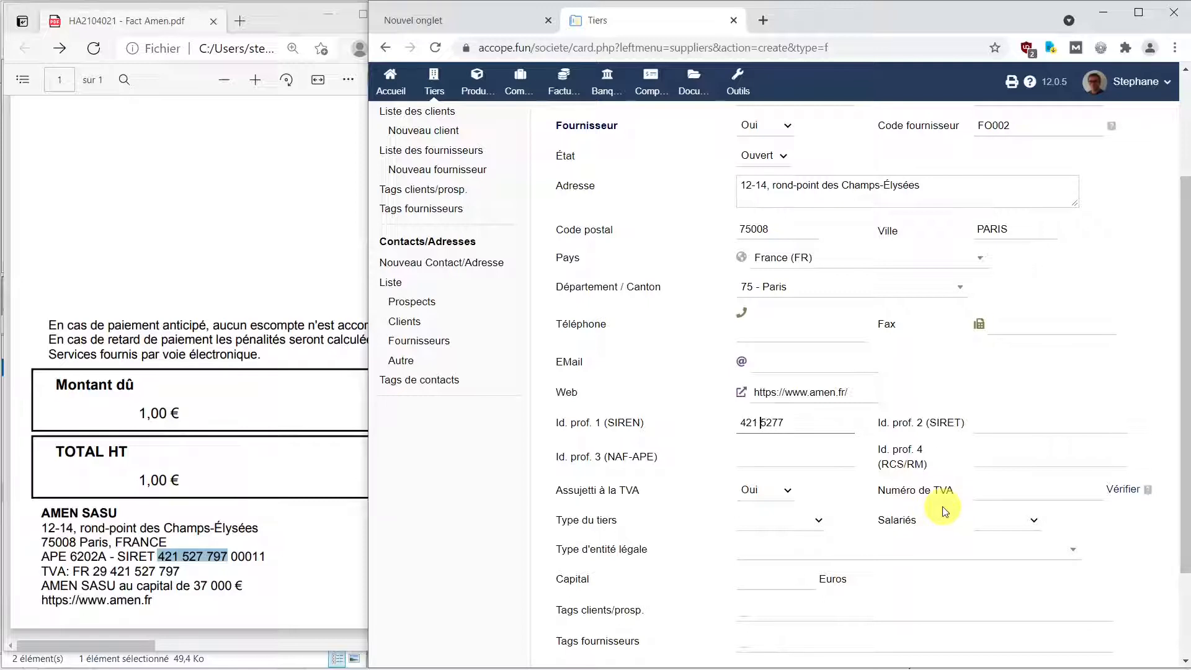
key("BackSpace")
key("Right")
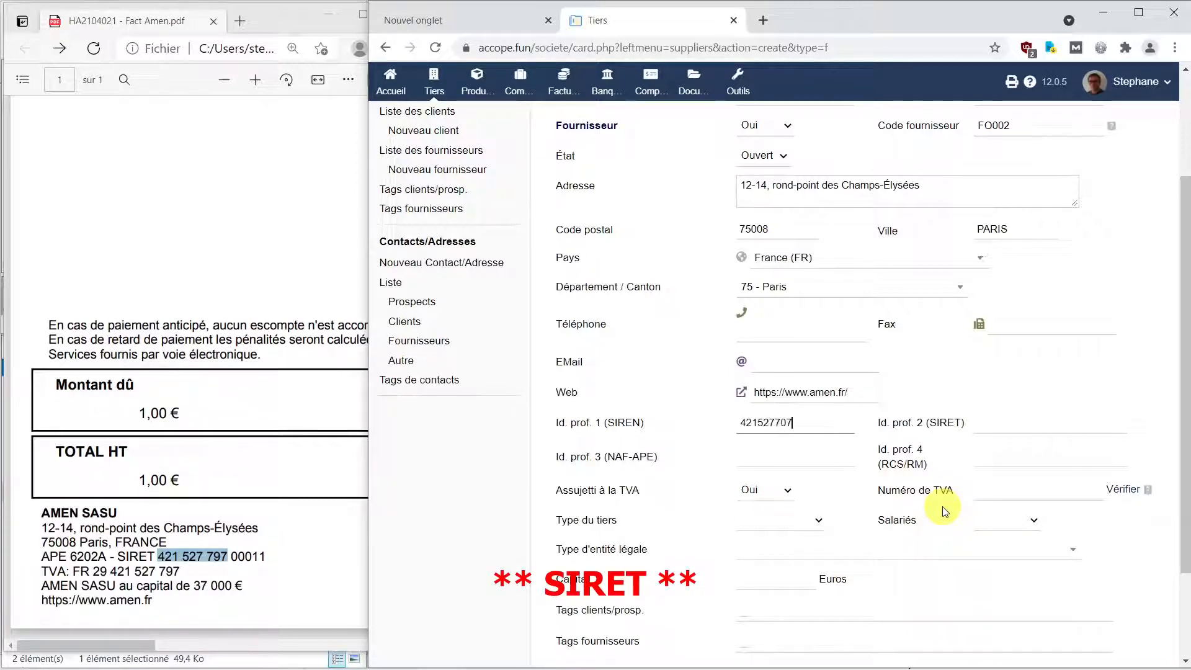
double_click(803, 421)
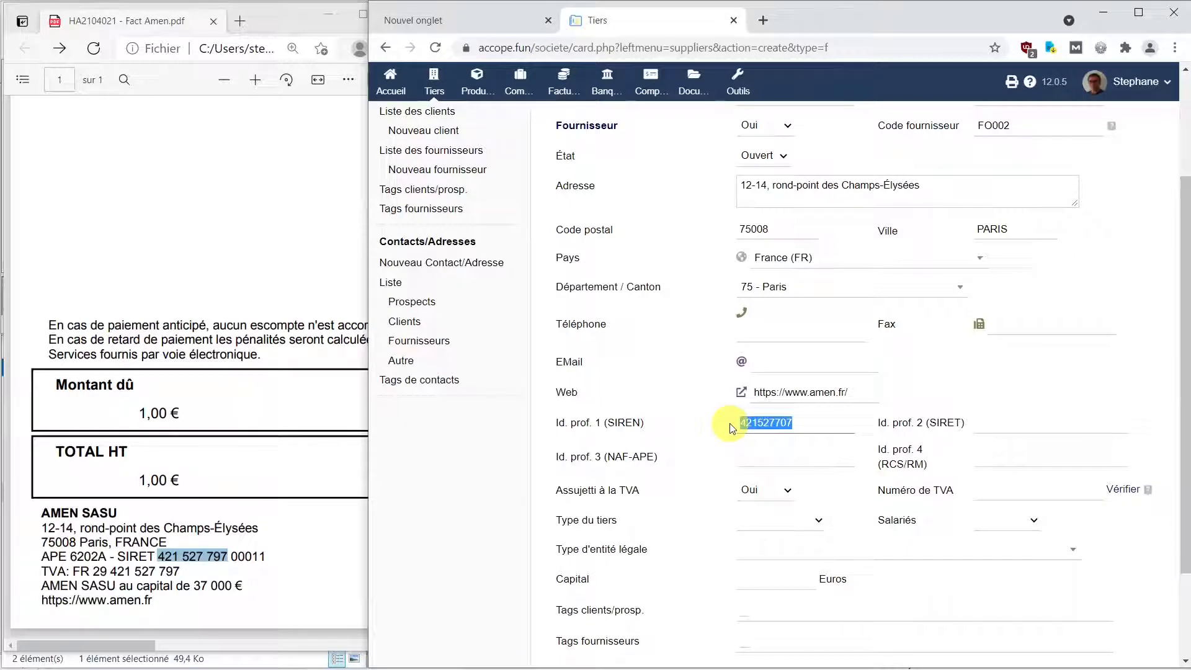
left_click(1014, 427)
key("ctrl+v")
type("00011")
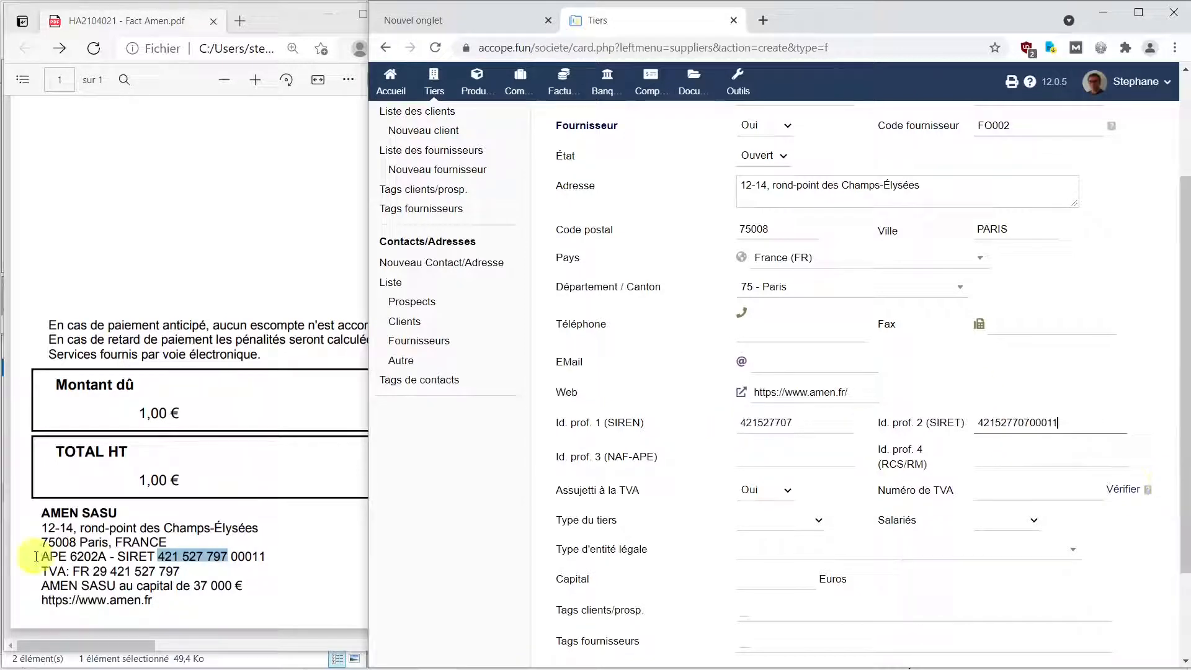
Copy NAF-APE code 6202A from the invoice and enter PARIS as the RCS.
left_click(73, 559)
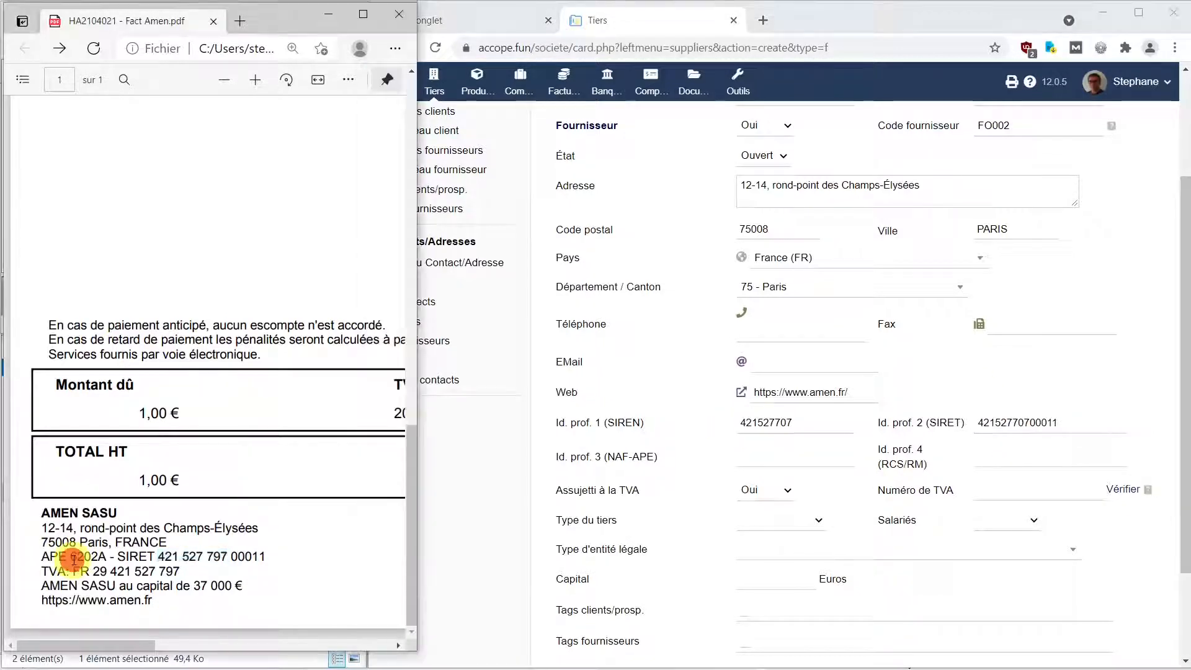
left_click_drag(70, 559, 102, 559)
key("ctrl+c")
left_click(794, 459)
key("ctrl+v")
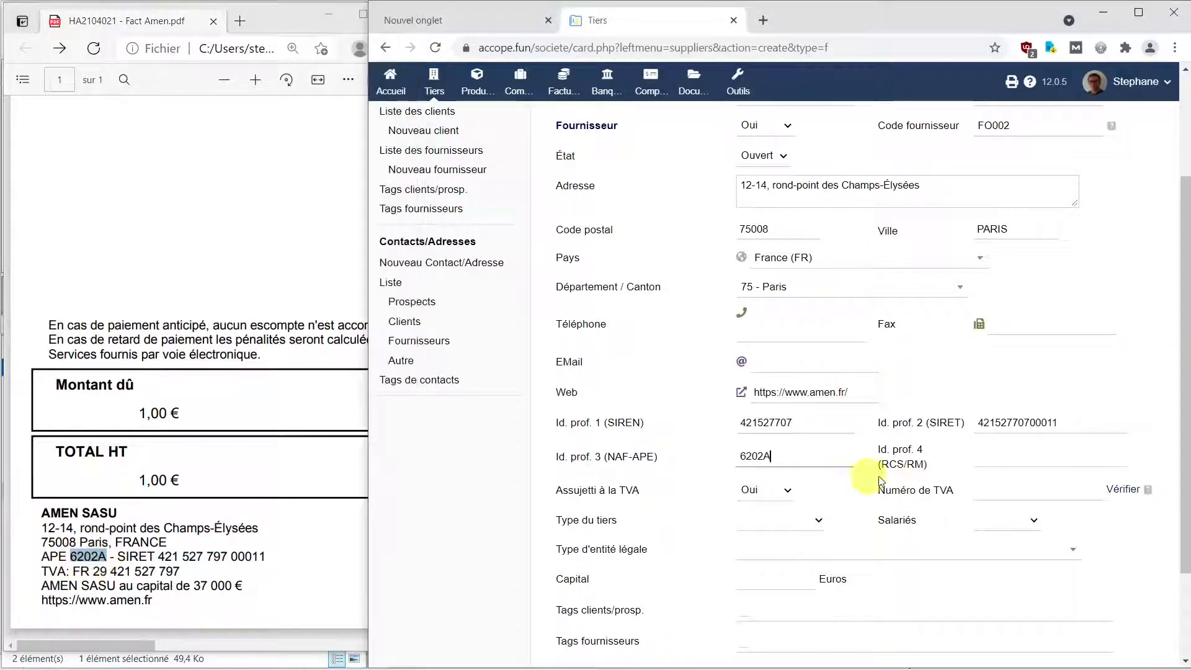
key("Tab")
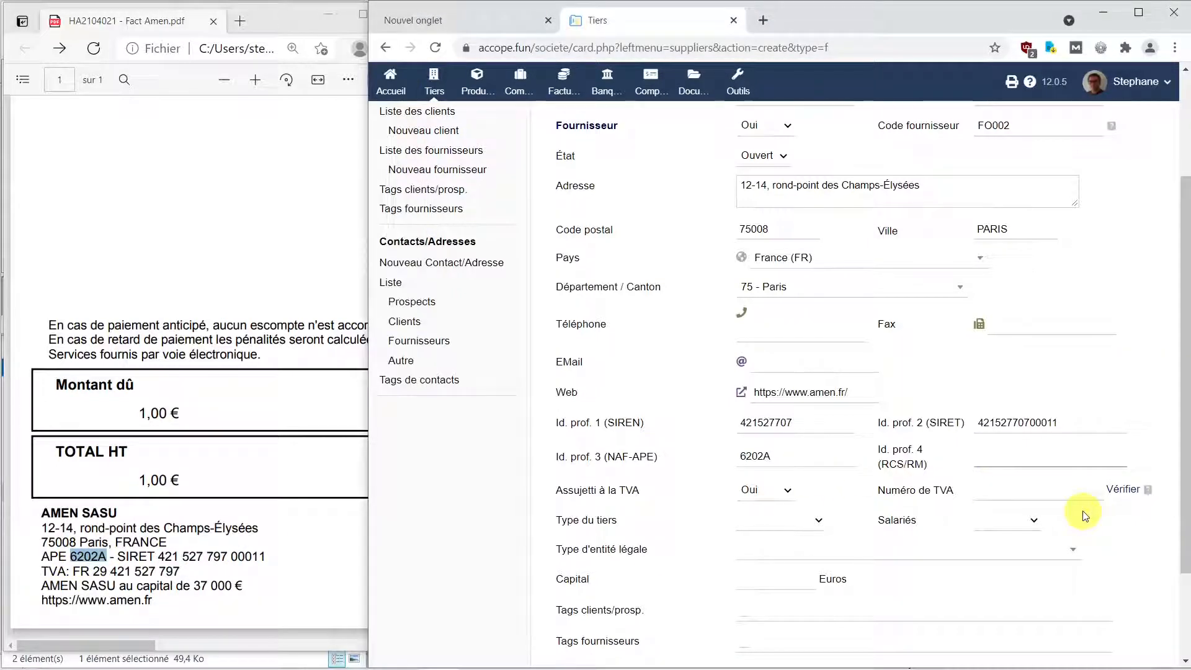
type("PARIS")
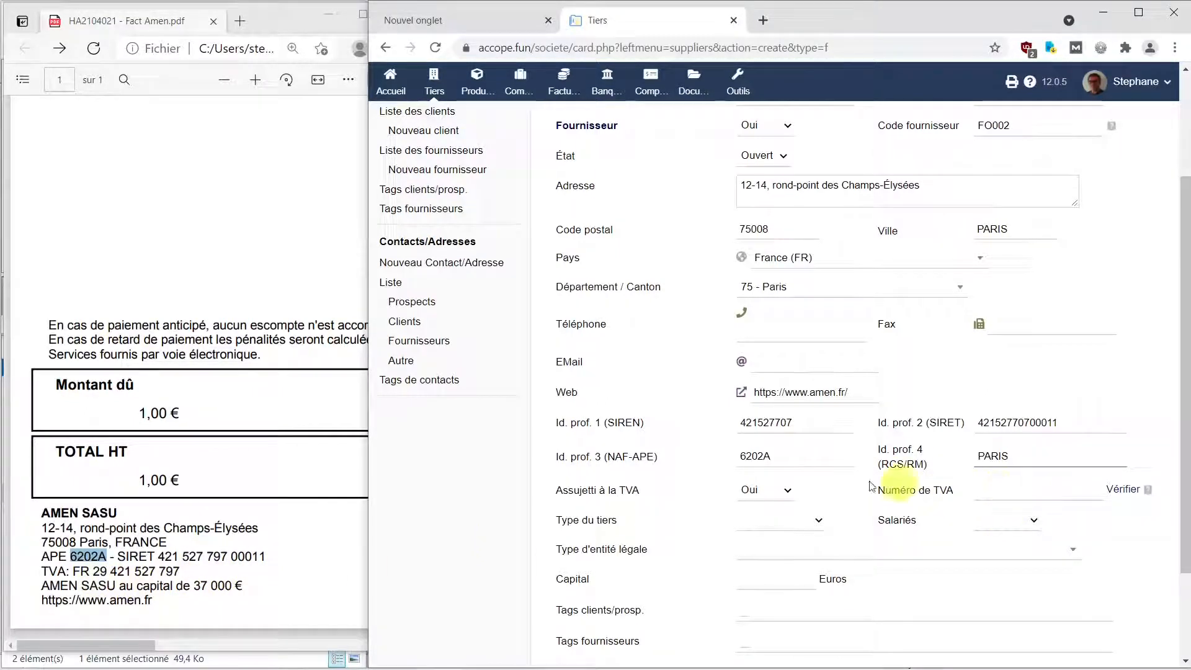
left_click_drag(810, 423, 741, 424)
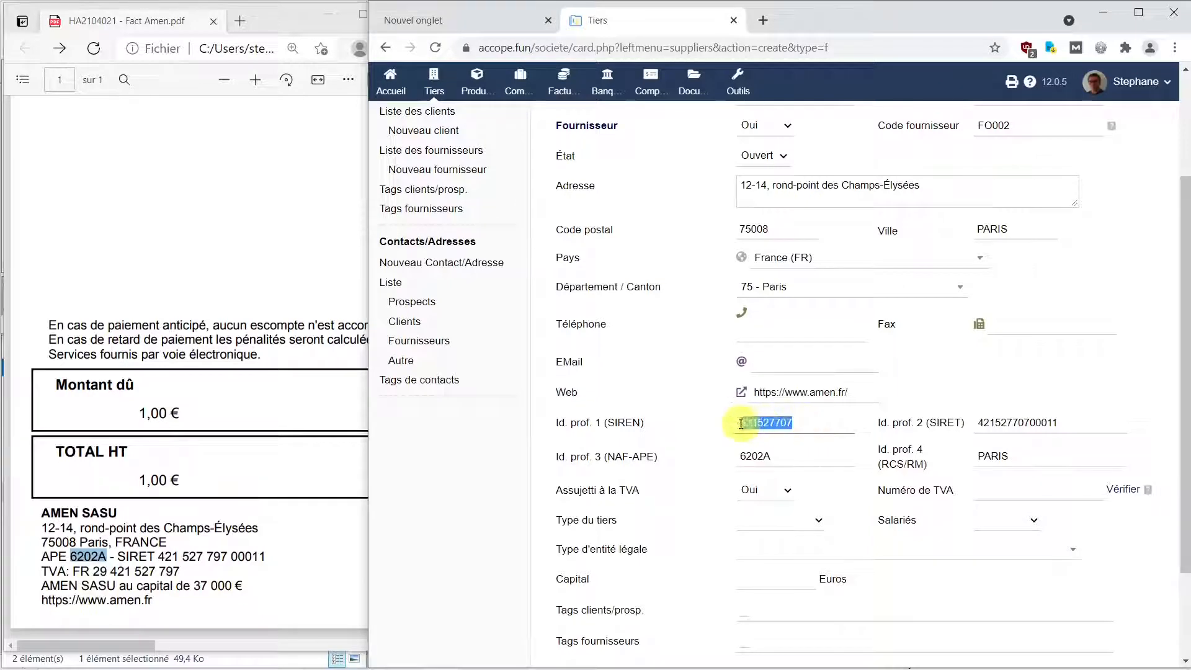
left_click(1019, 493)
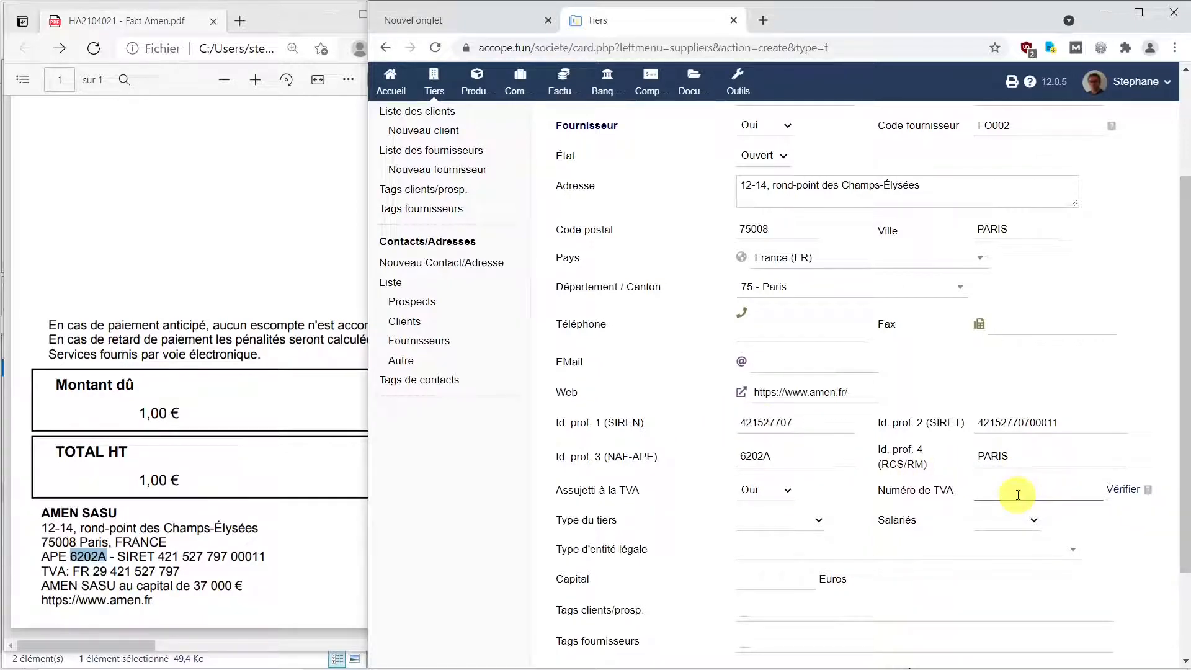
type("FR29")
key("ctrl+v")
left_click(1128, 492)
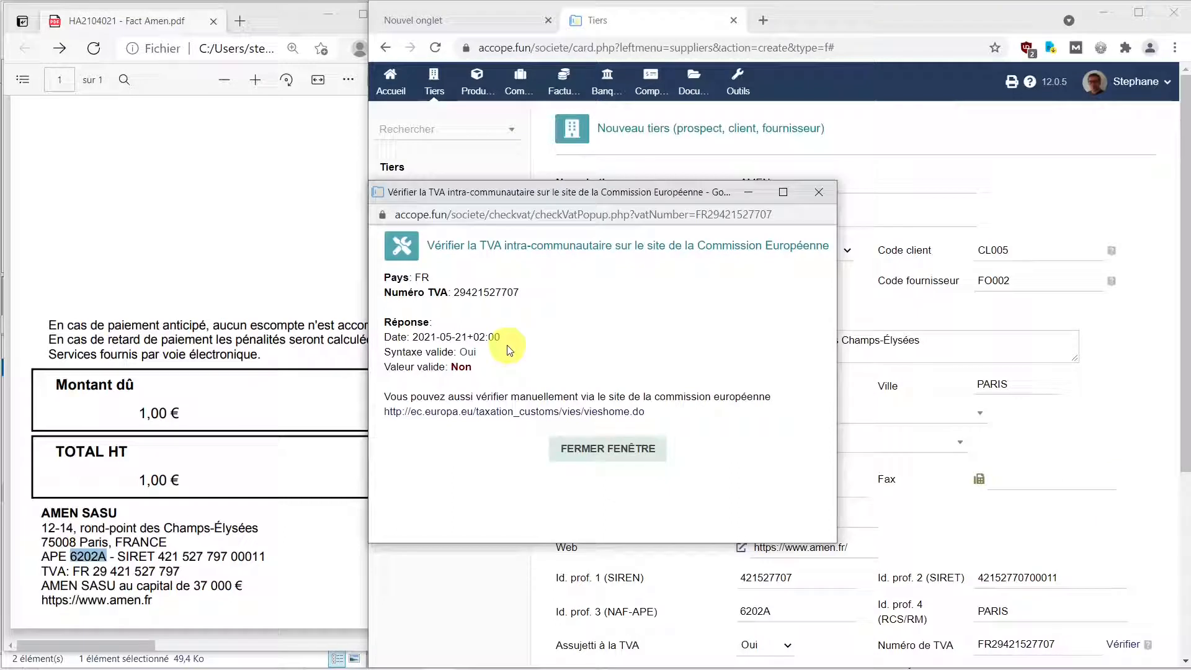
left_click(617, 454)
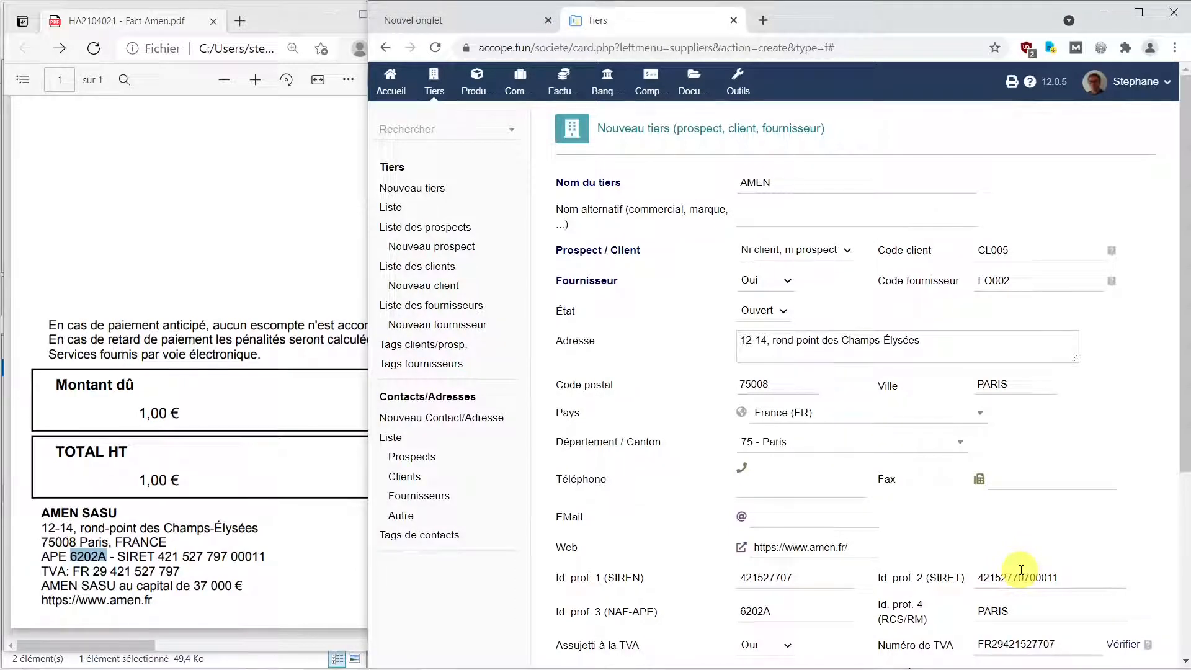
Set third-party type Autre, legal entity SASU, and capital 37000 euros.
scroll(1020, 570, "down", 4)
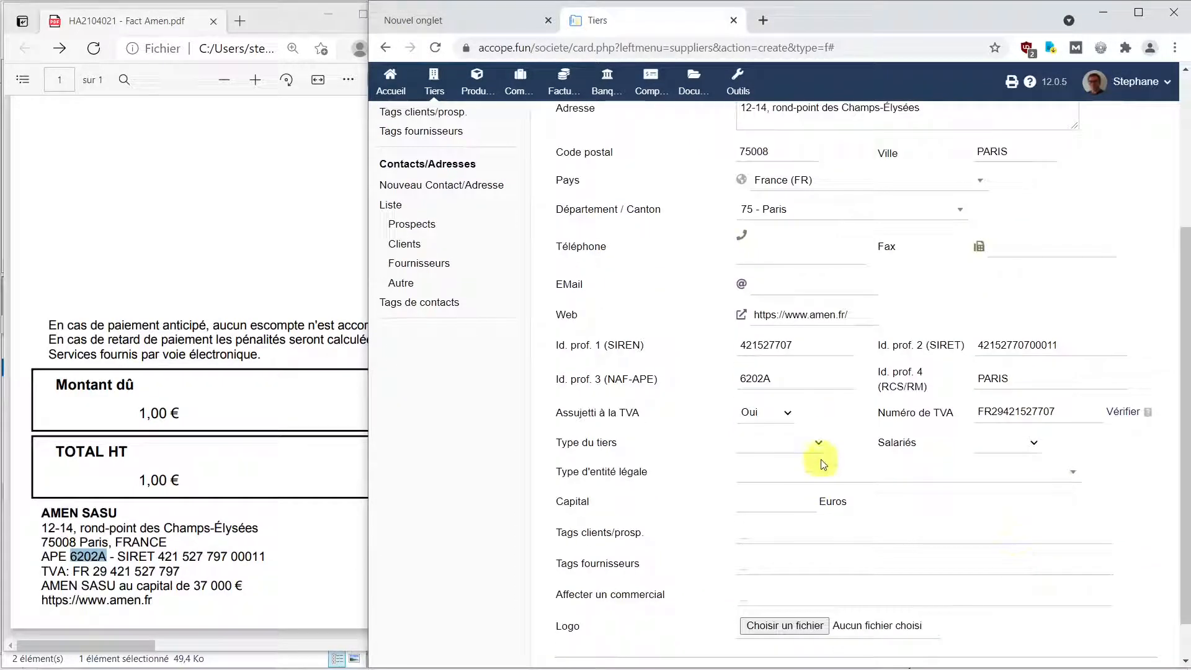
left_click(818, 445)
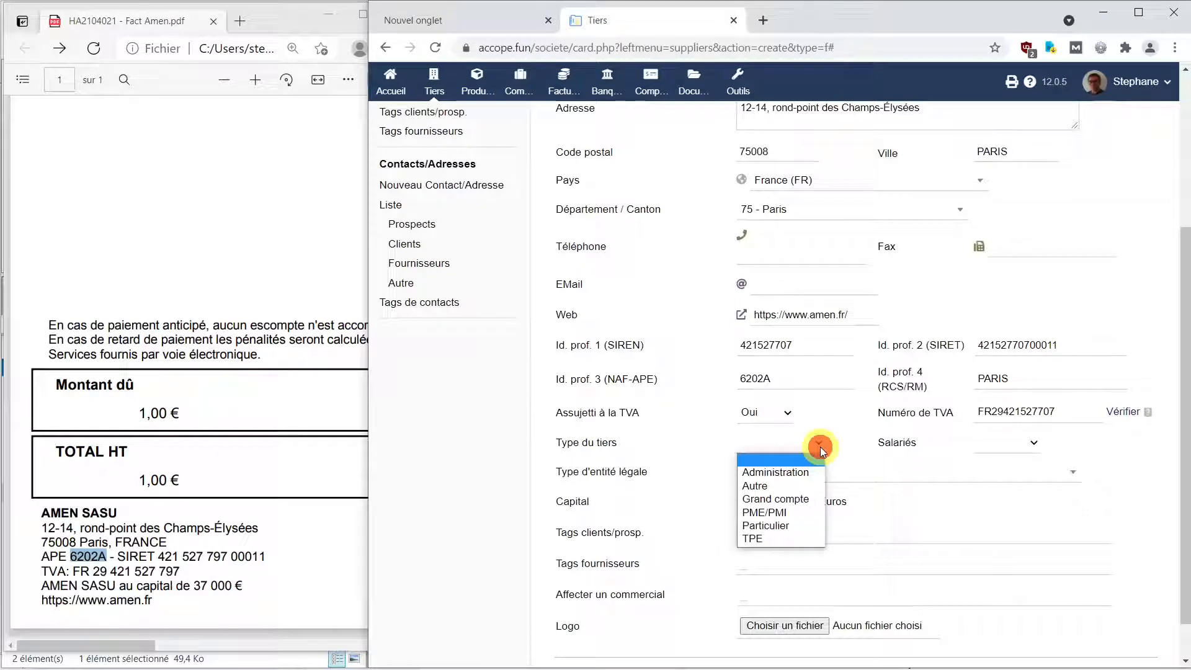
left_click(788, 488)
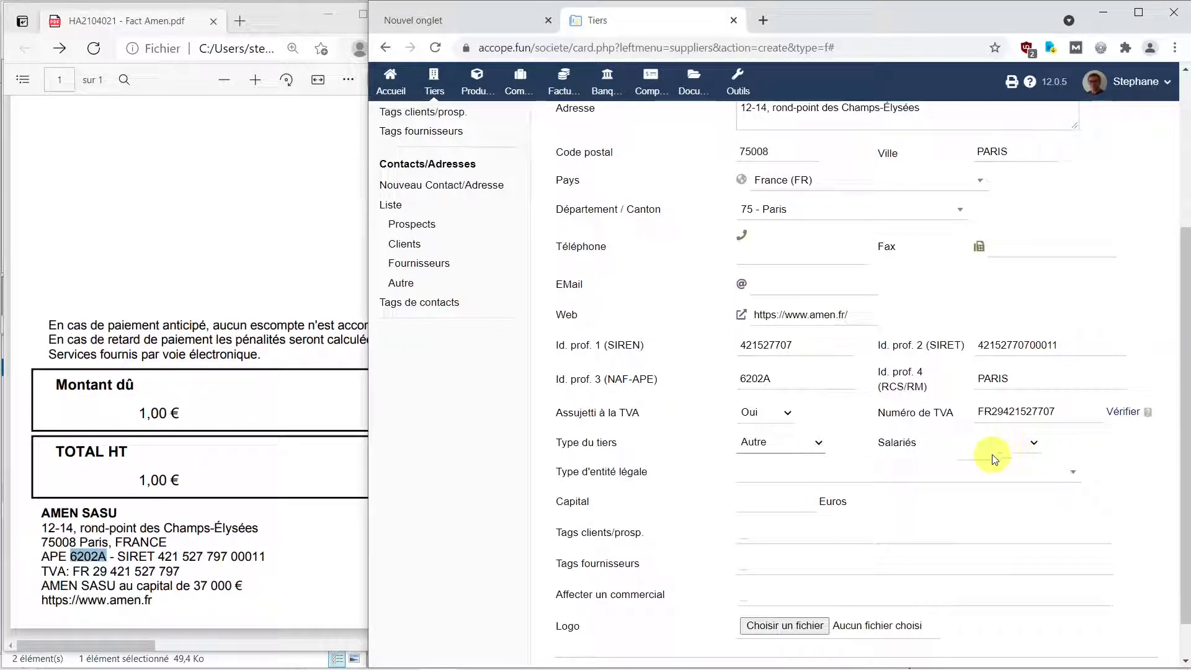
left_click(1073, 476)
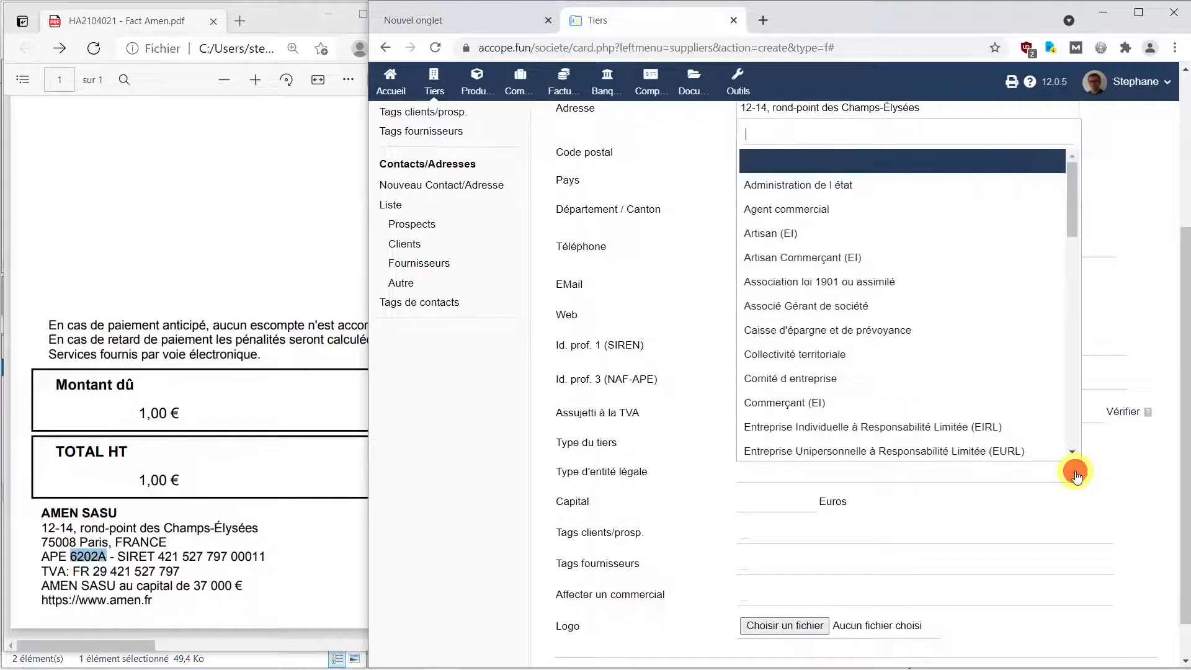
scroll(923, 395, "down", 5)
scroll(923, 395, "down", 4)
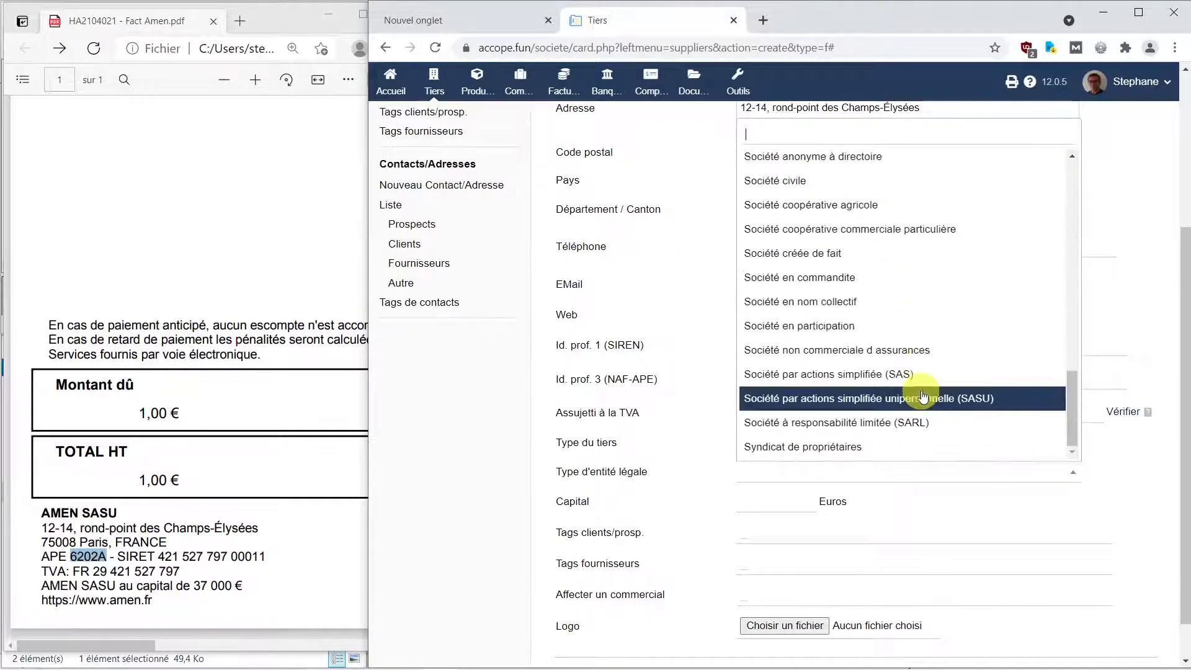
left_click(922, 398)
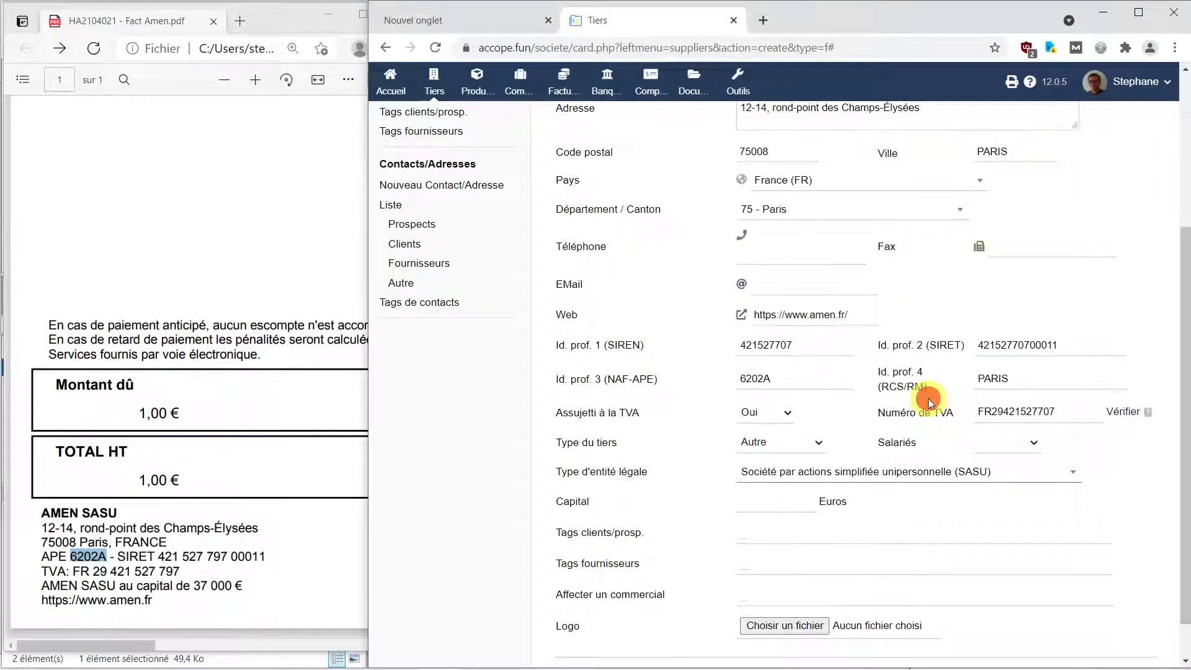
left_click(753, 515)
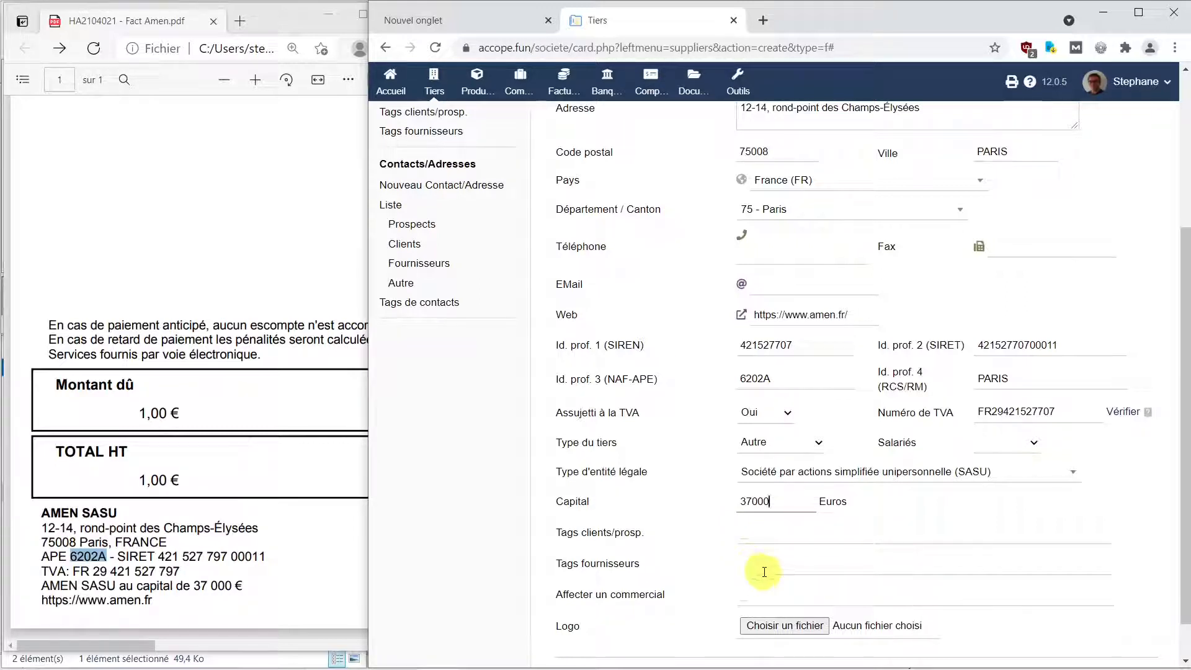
Assign a sales representative and create the AMEN supplier record.
left_click(761, 594)
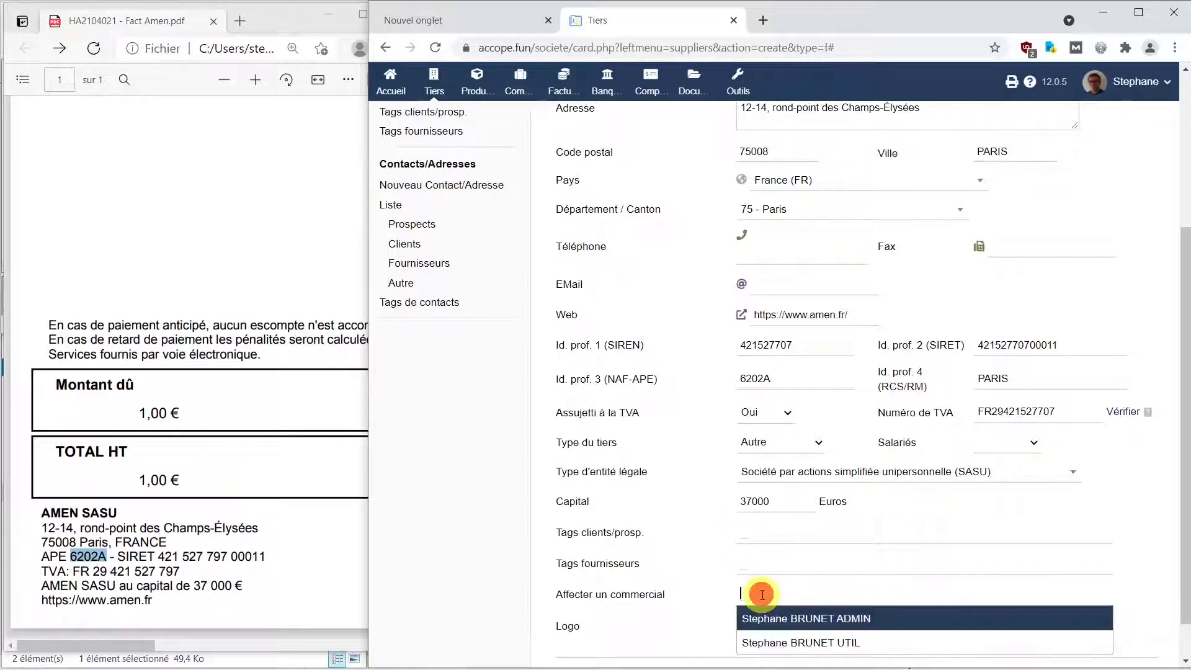
left_click(791, 643)
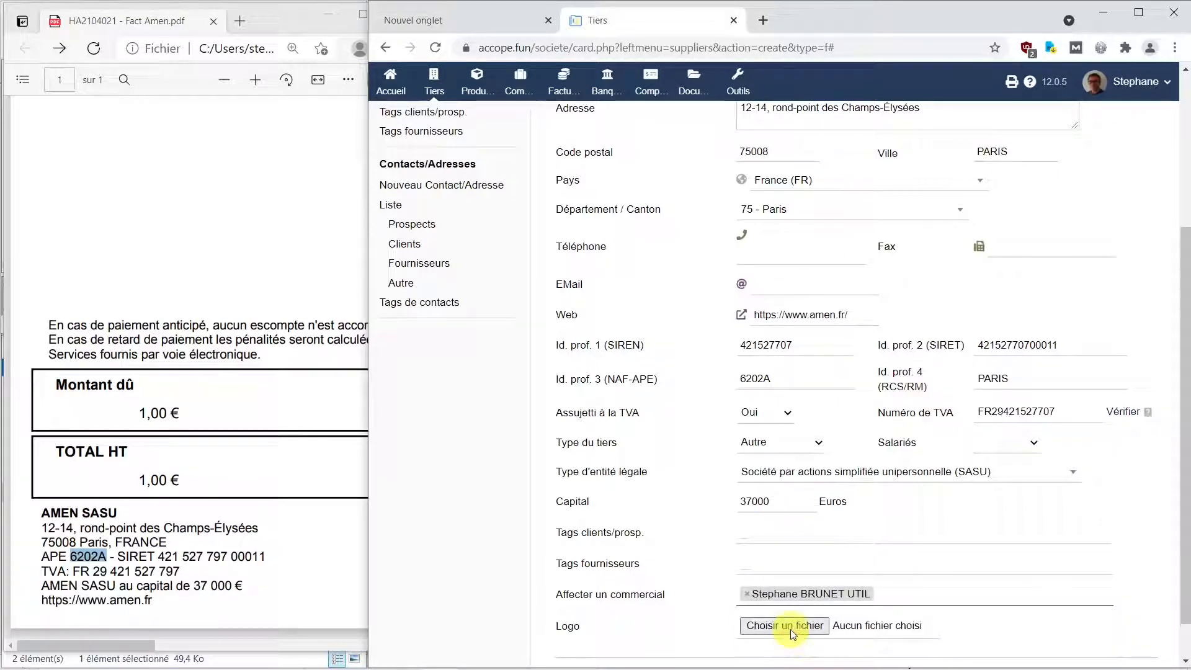
scroll(800, 627, "down", 1)
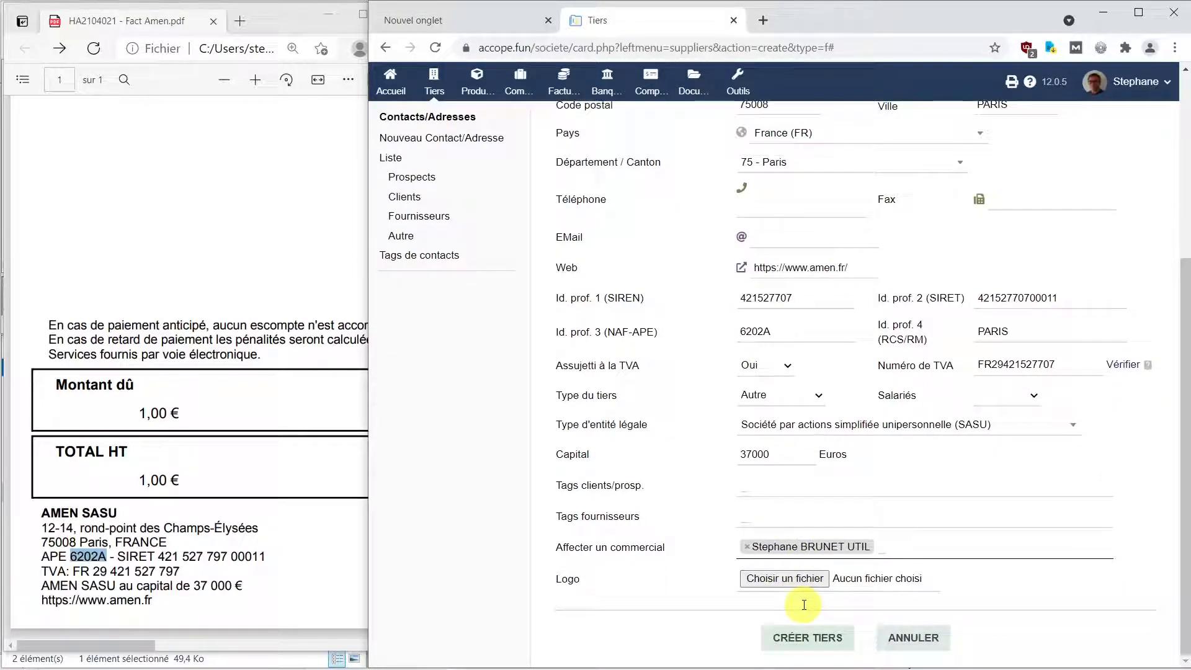
left_click(804, 644)
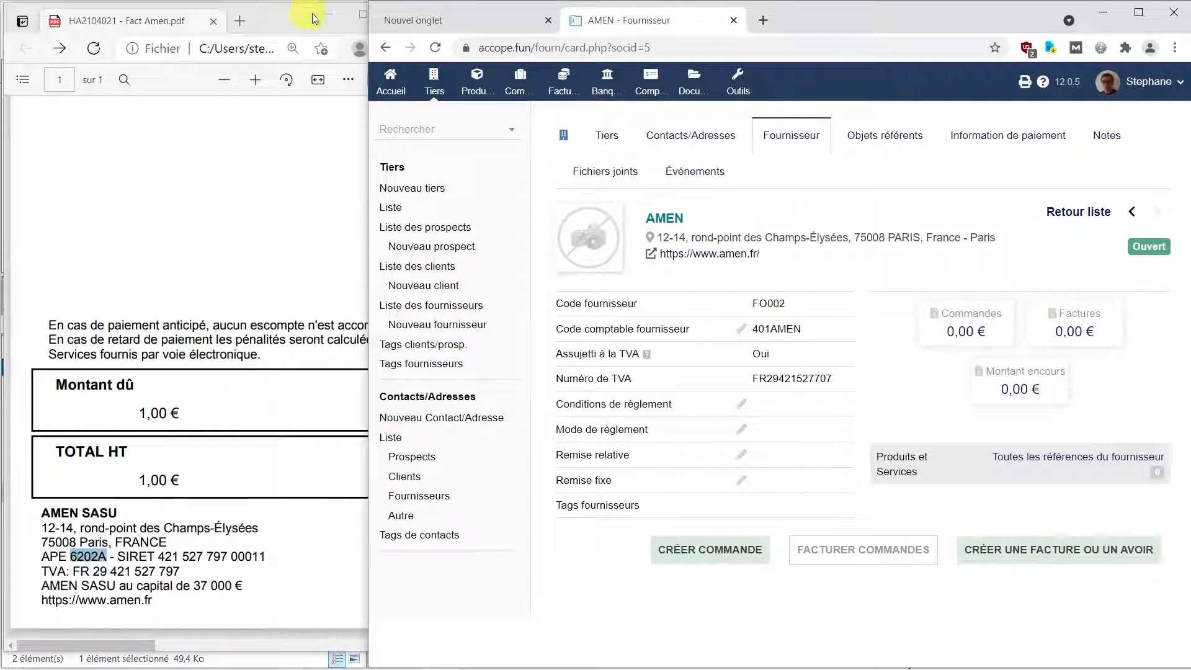
Minimize the PDF and open Plan comptable personnalisé.ods from the Transfert folder.
left_click(333, 19)
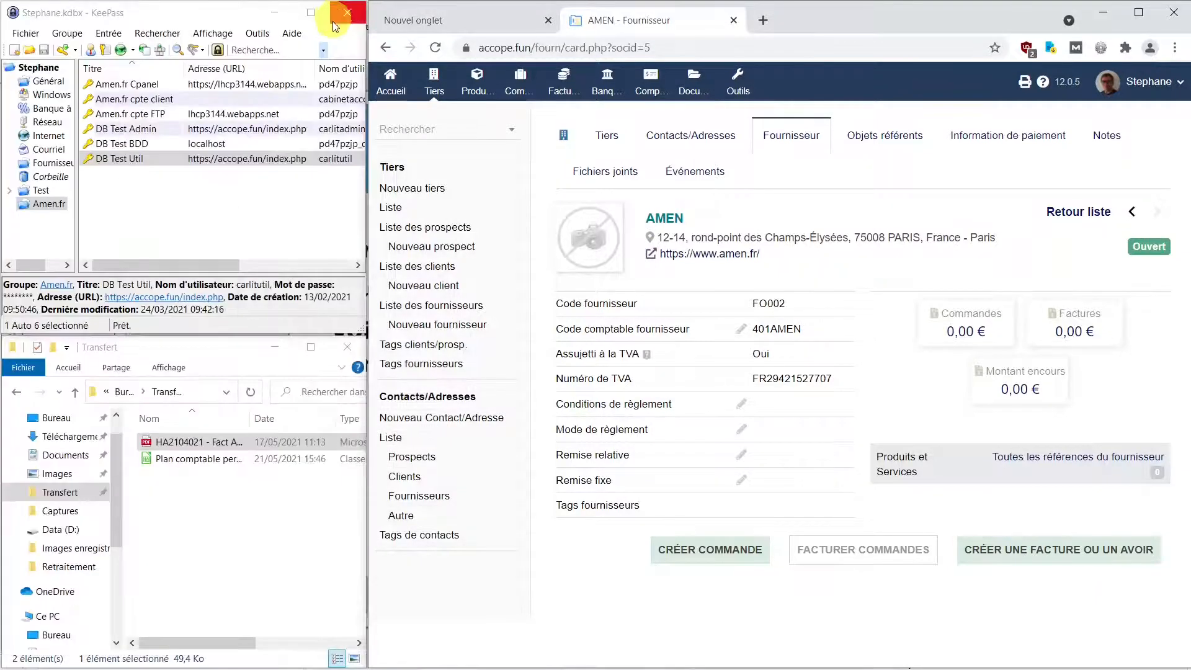
left_click(227, 461)
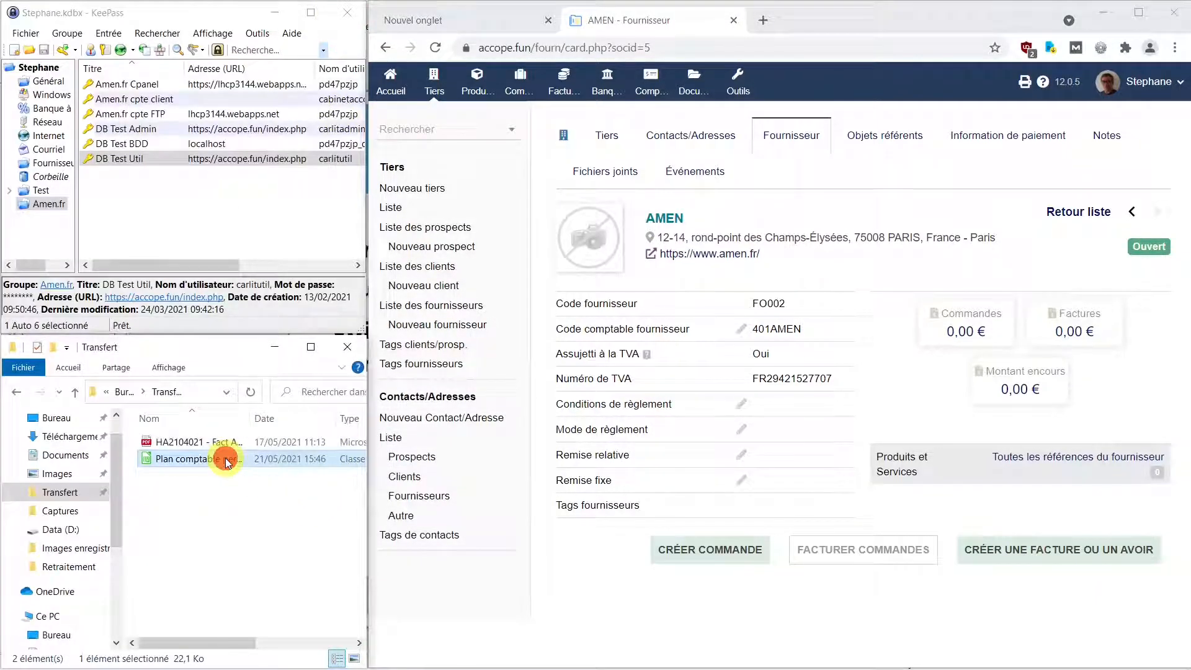
double_click(226, 458)
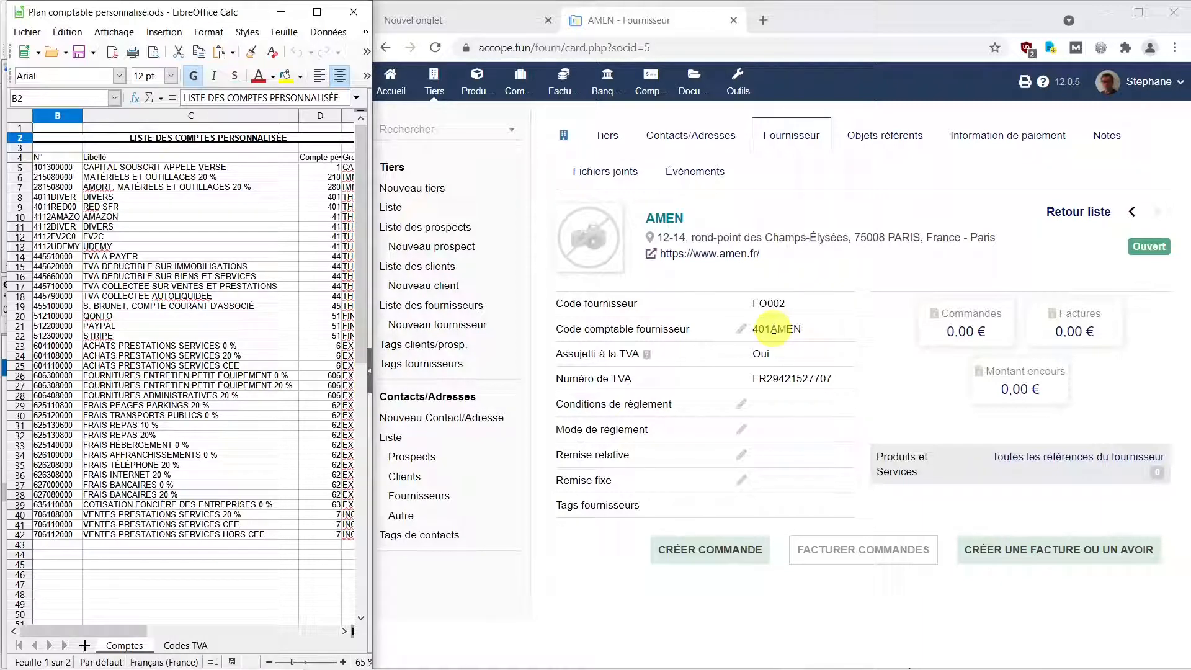
Replace AMEN's supplier accounting code 401AMEN with 4011DIVER and save it.
left_click(772, 329)
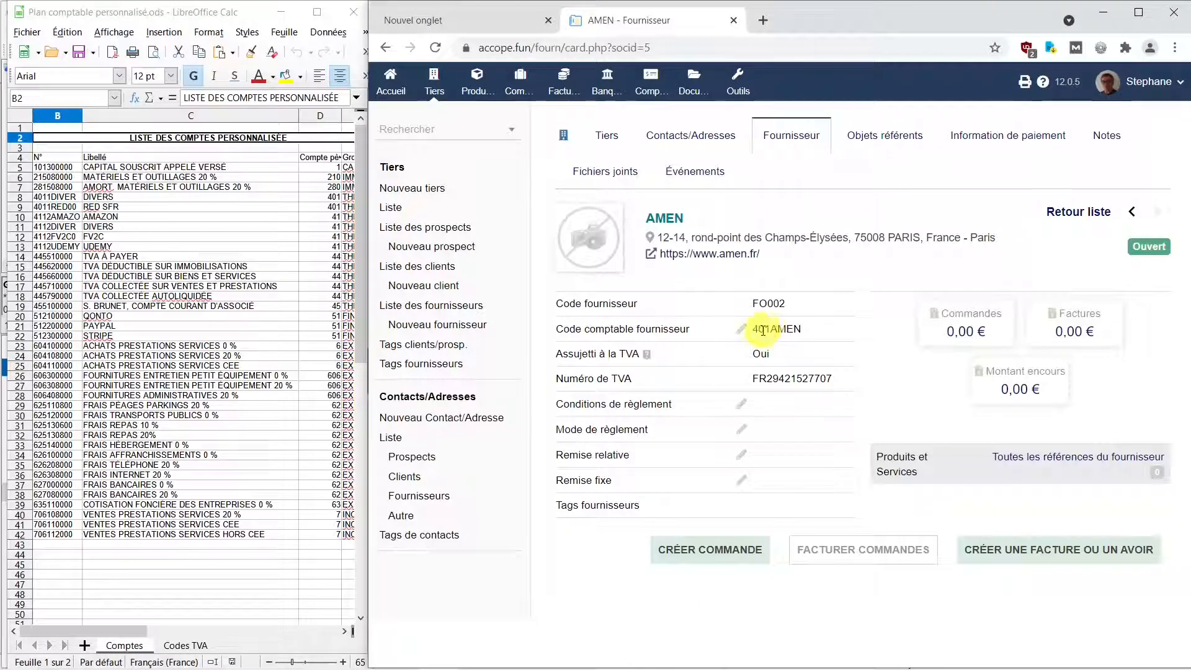
left_click(743, 329)
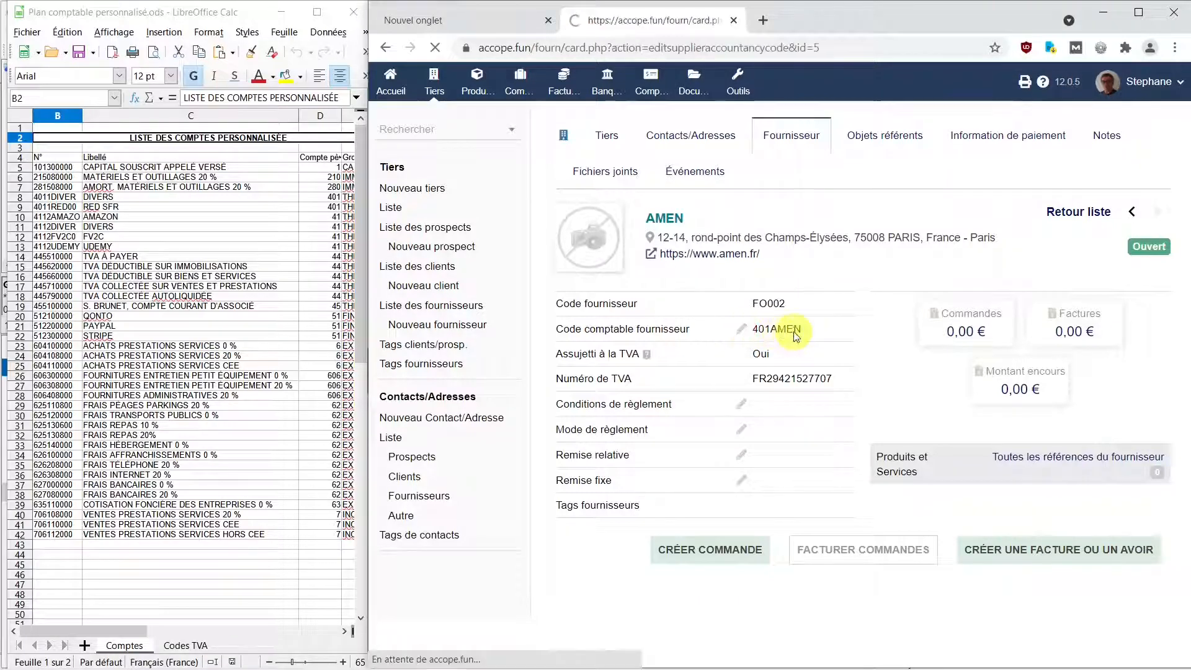
left_click_drag(690, 349, 753, 345)
type("11")
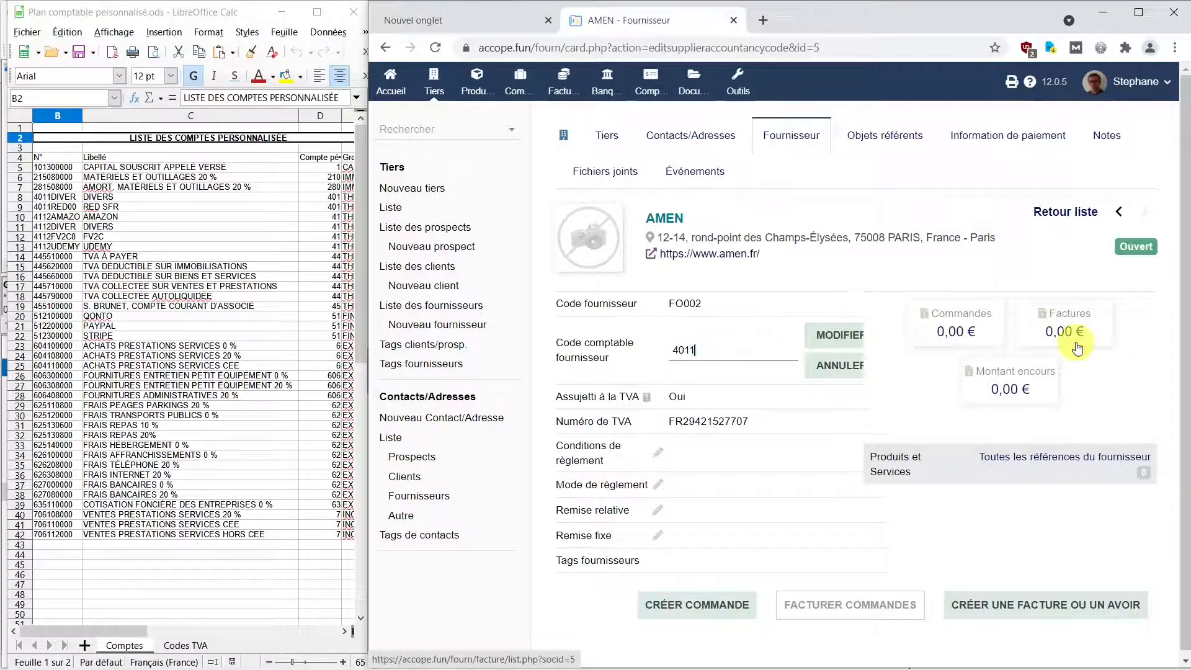
type("DIVER")
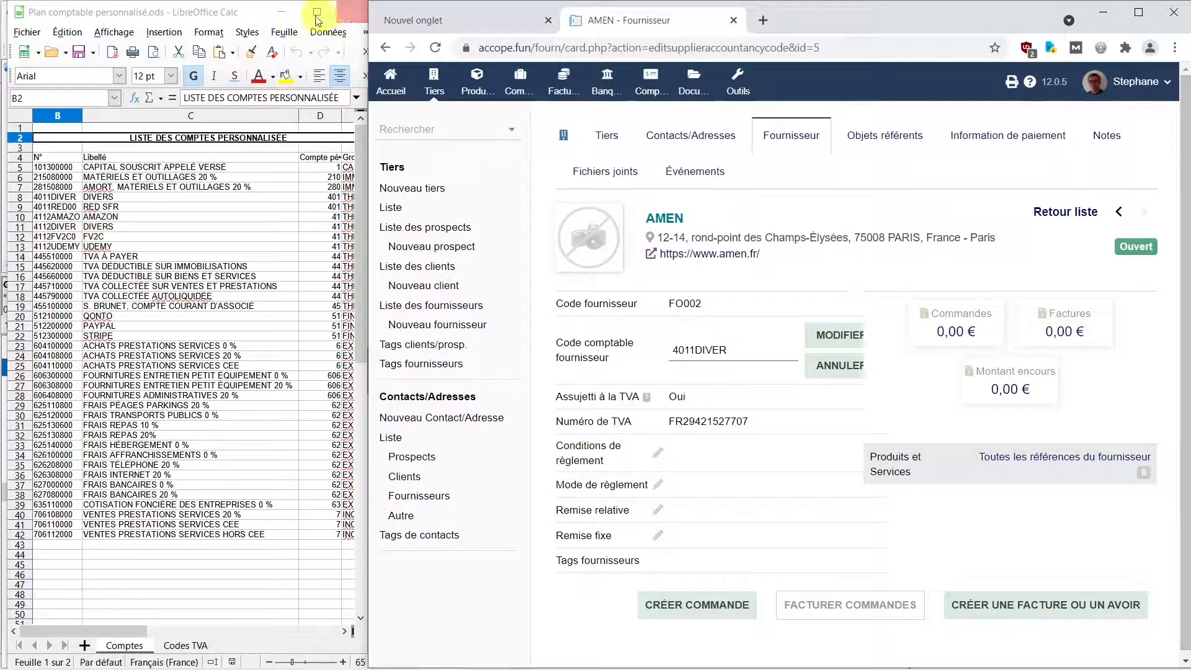
left_click(286, 16)
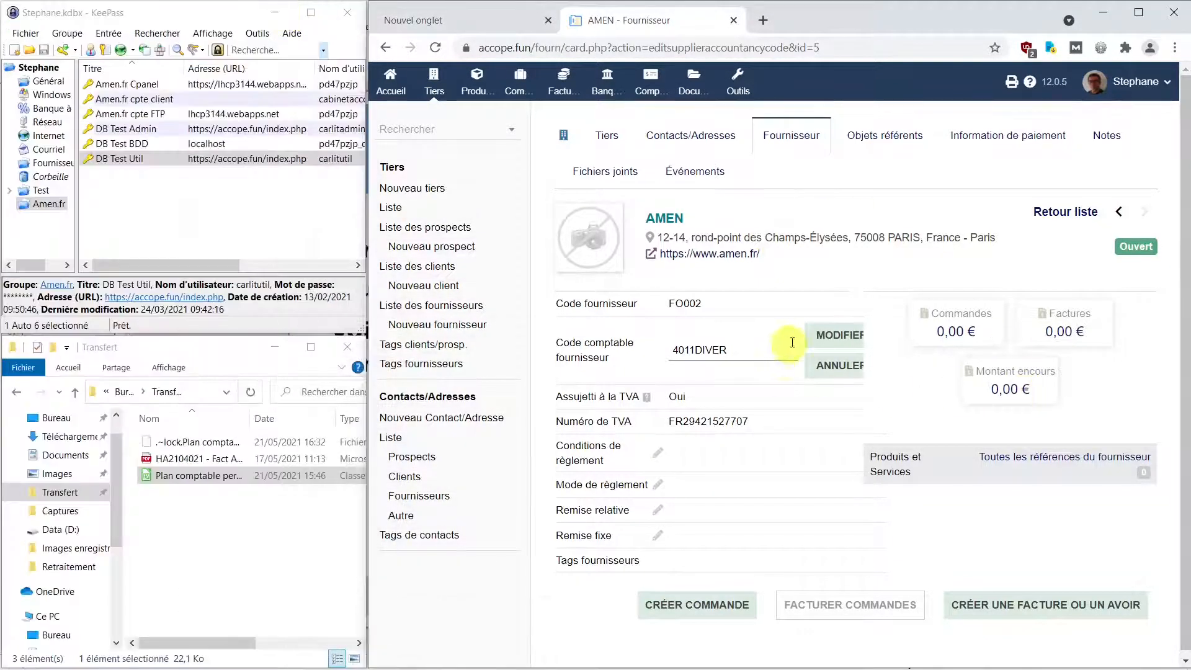
left_click(834, 341)
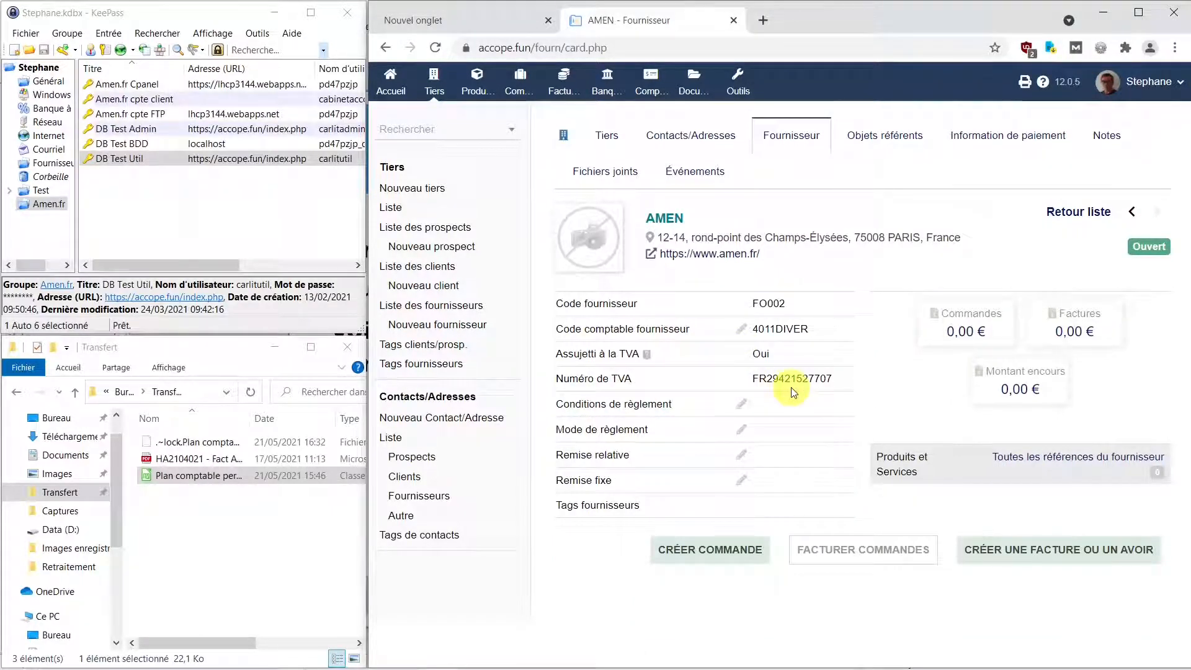
Set AMEN's payment terms to A réception.
left_click(738, 407)
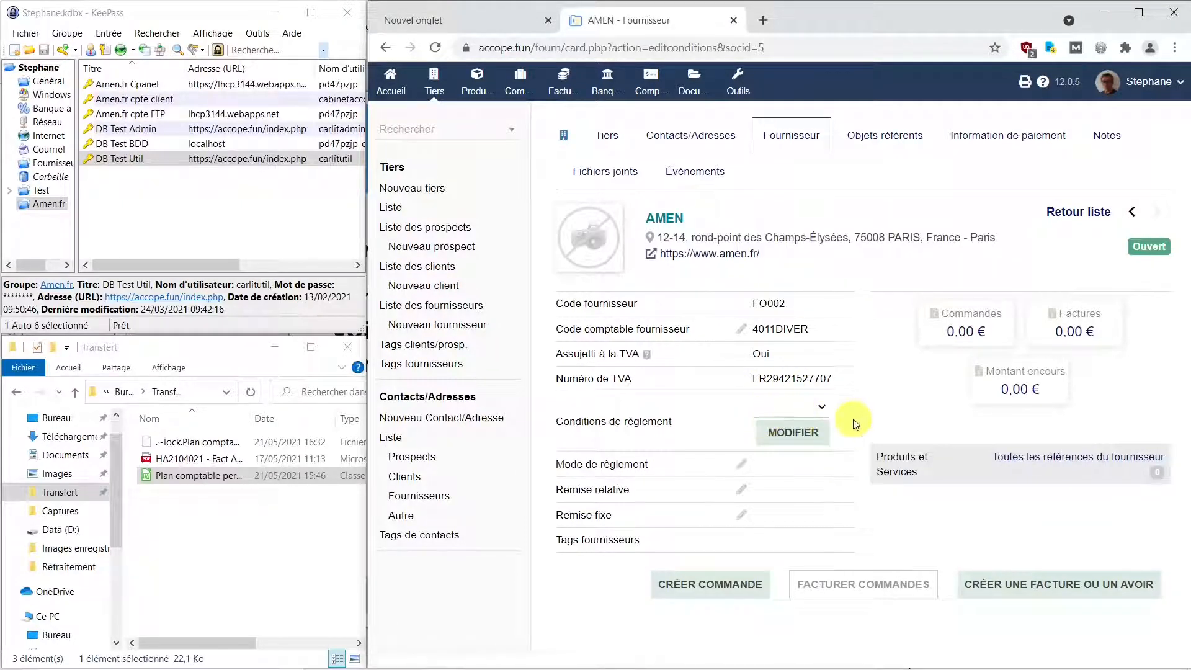
left_click(821, 408)
left_click(805, 437)
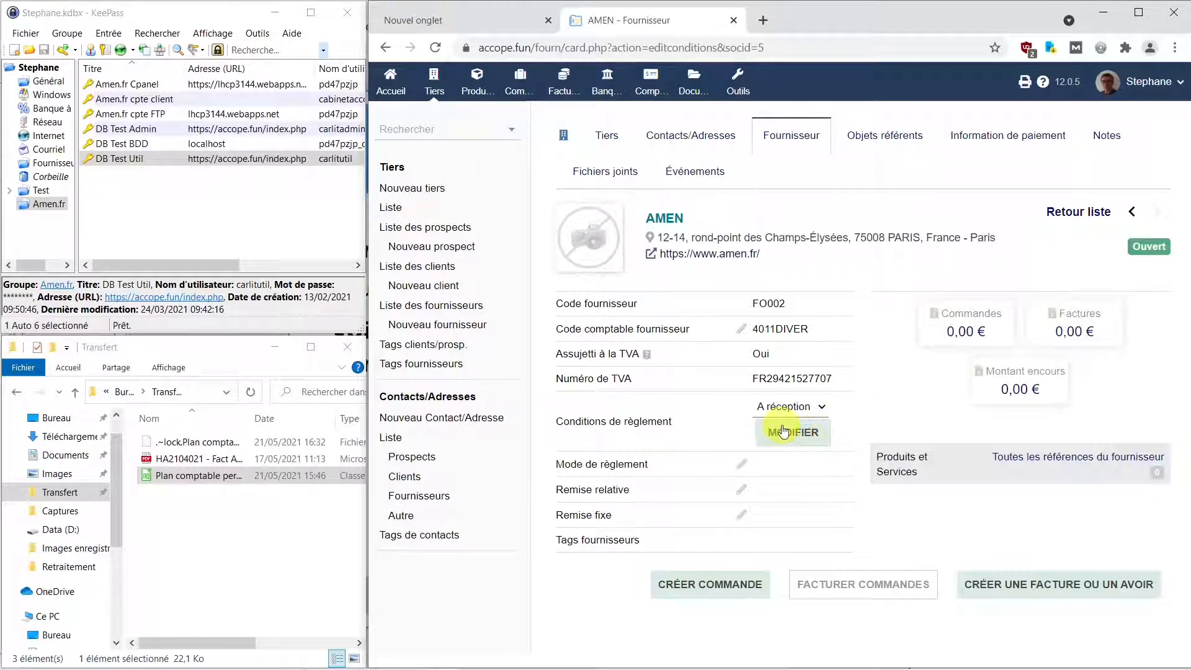
left_click(782, 431)
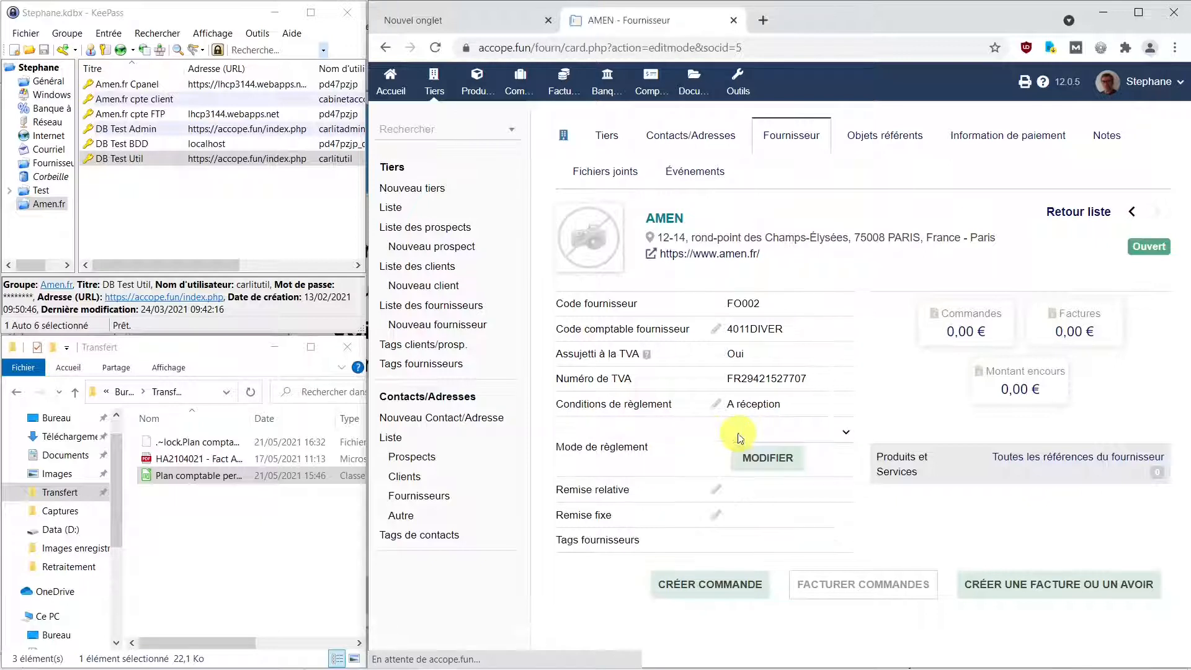
Set AMEN's payment method to Carte bancaire.
left_click(844, 434)
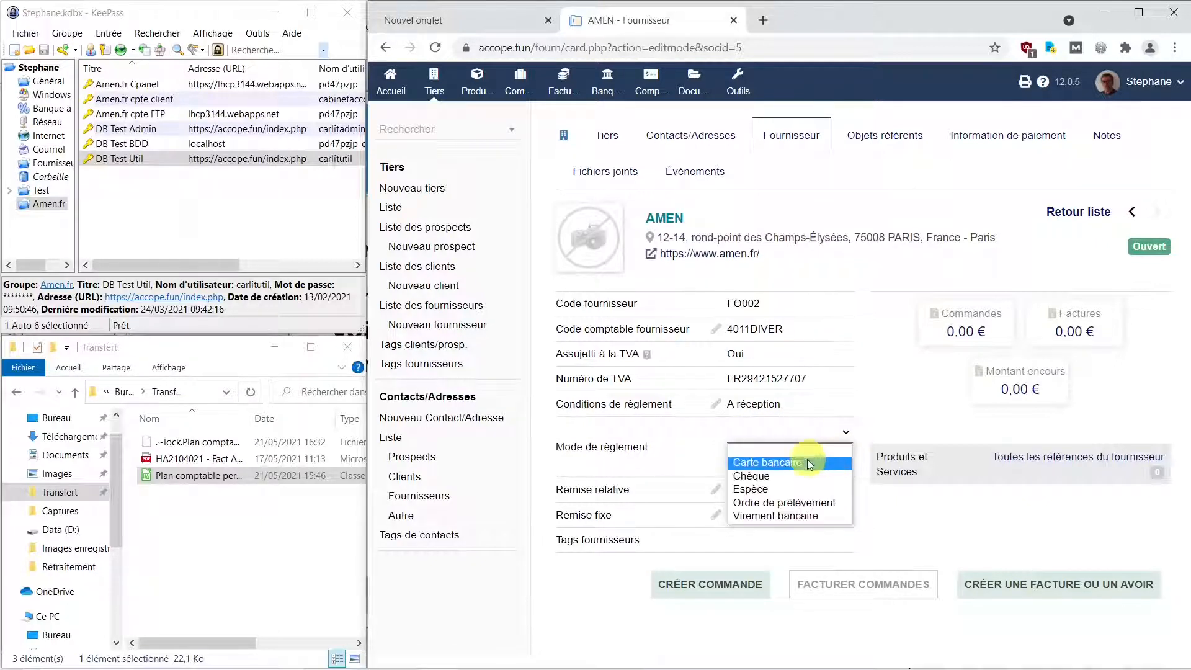
left_click(785, 462)
left_click(756, 462)
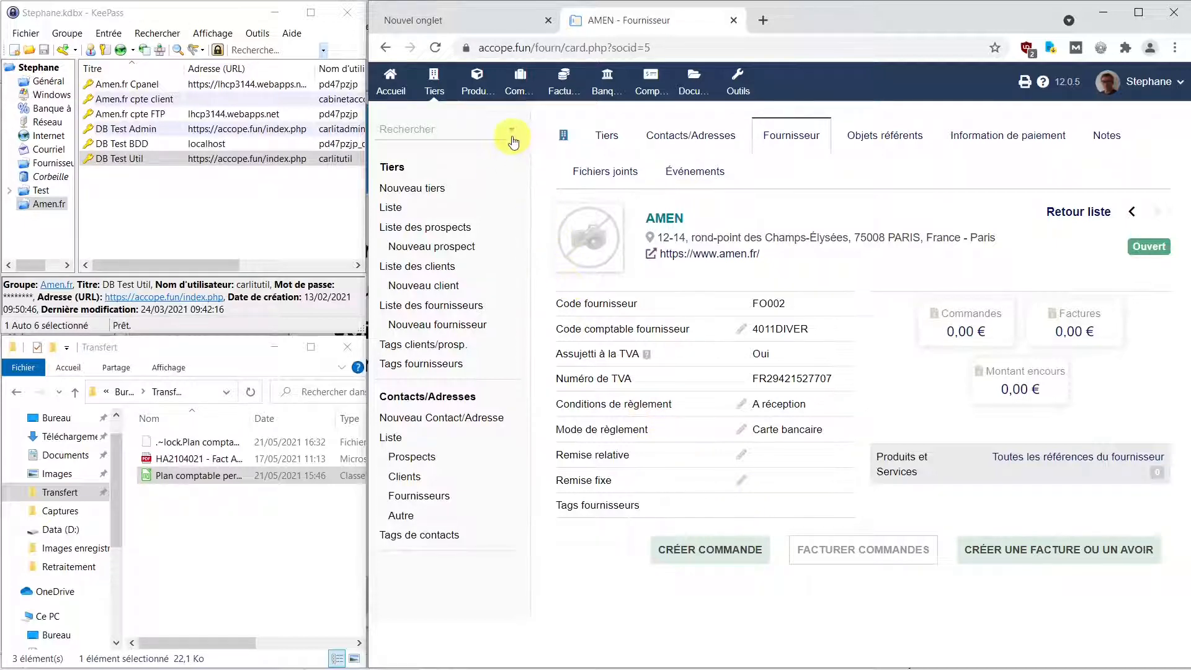
Maximize the browser and start a new service with reference FI.
left_click(1140, 13)
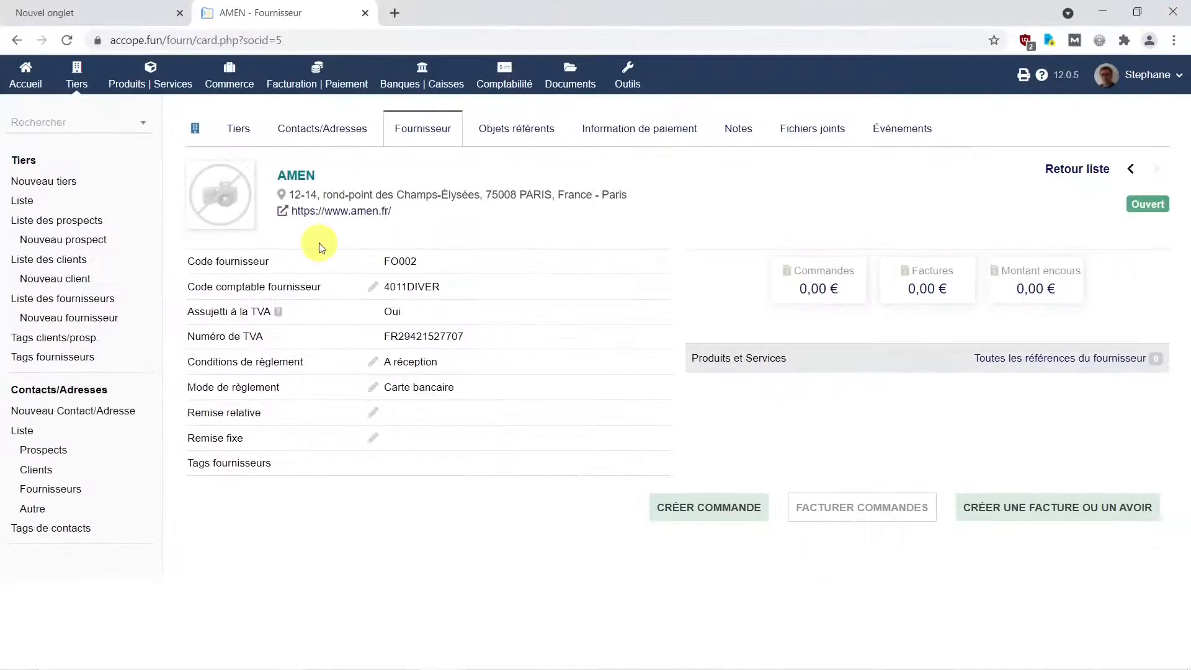
left_click(152, 83)
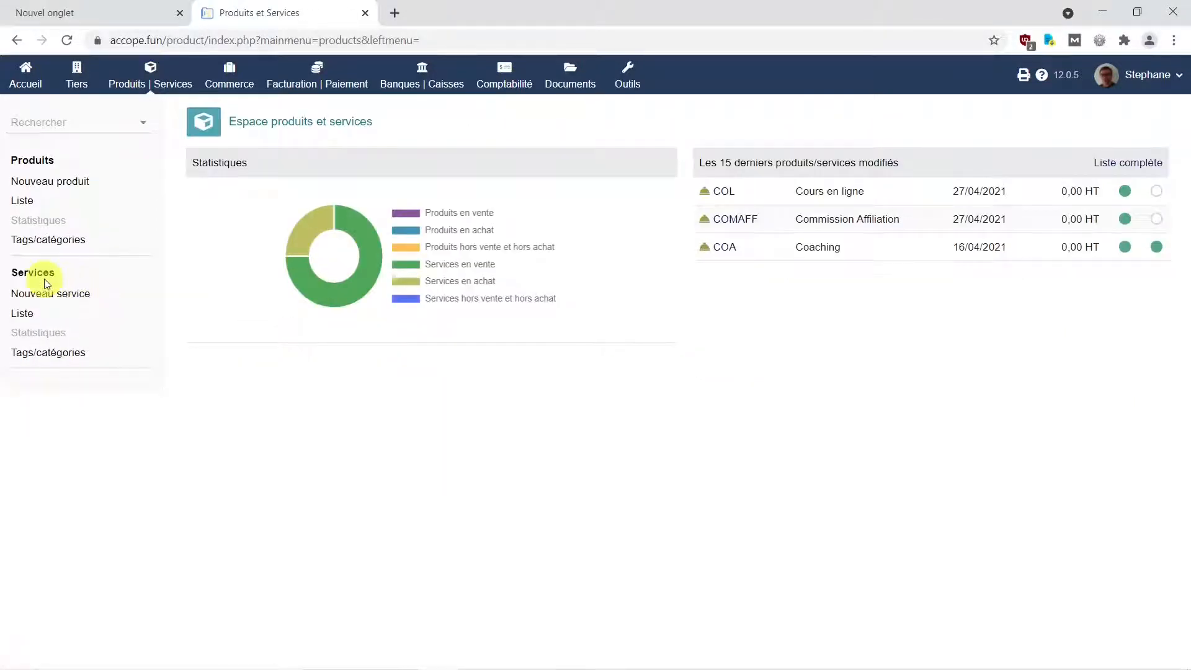
left_click(51, 298)
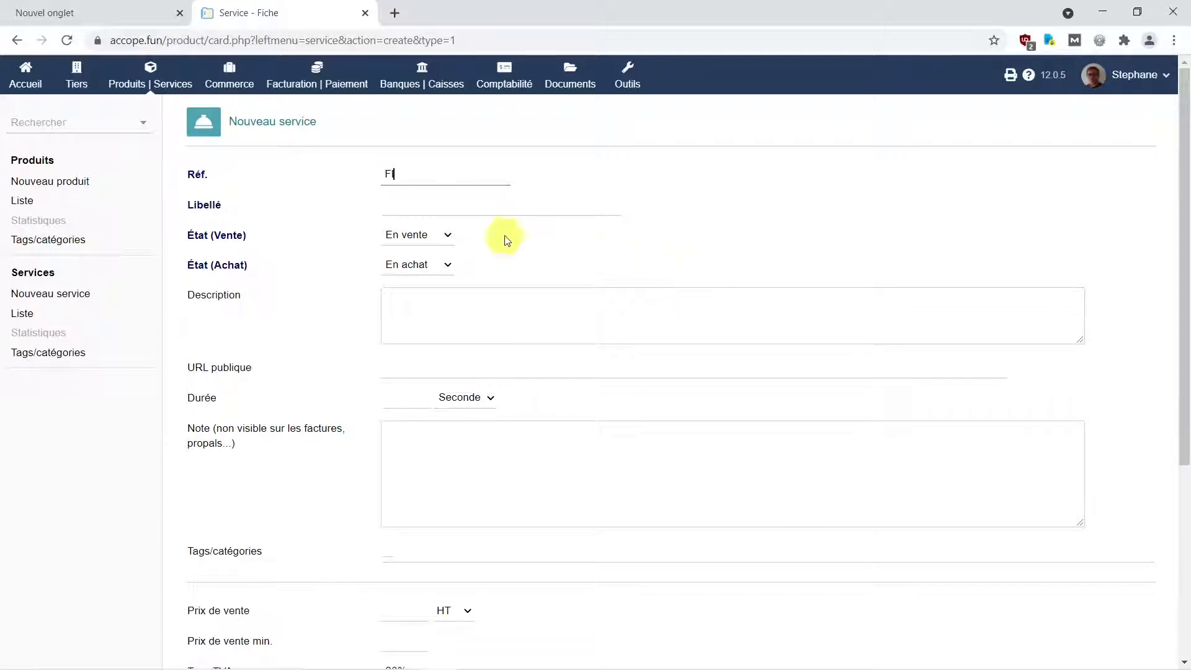
Label the service Frais Internet, set sale status Hors vente, and copy the label into Description.
left_click(480, 212)
type("Fl")
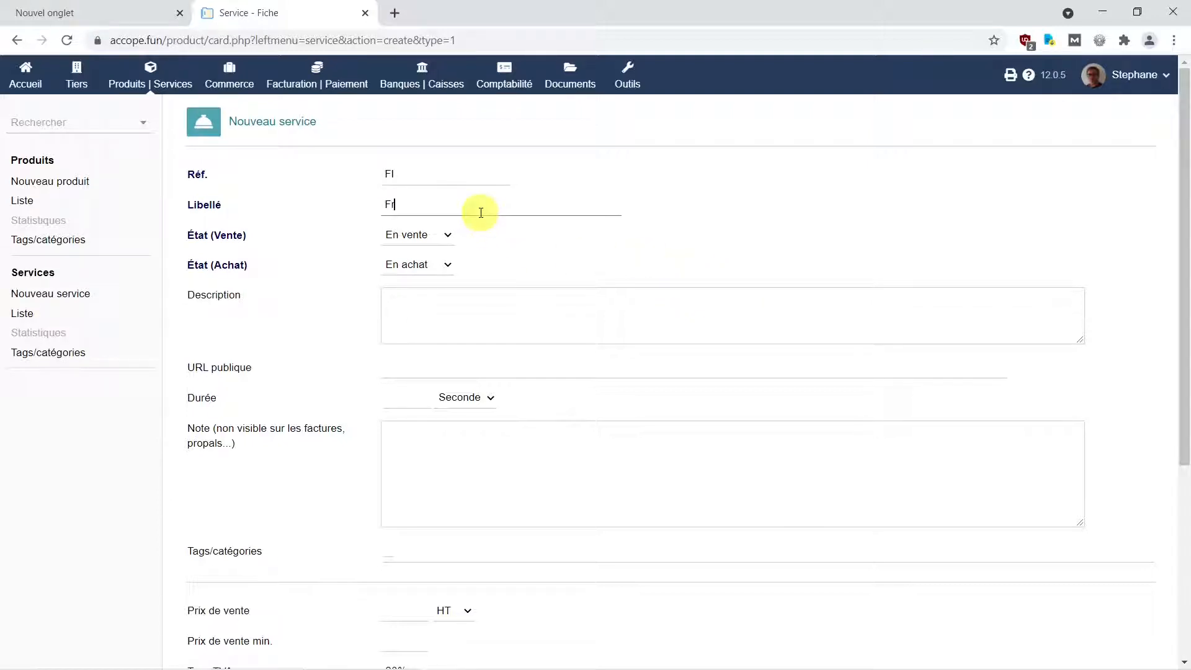
type("ais Internet")
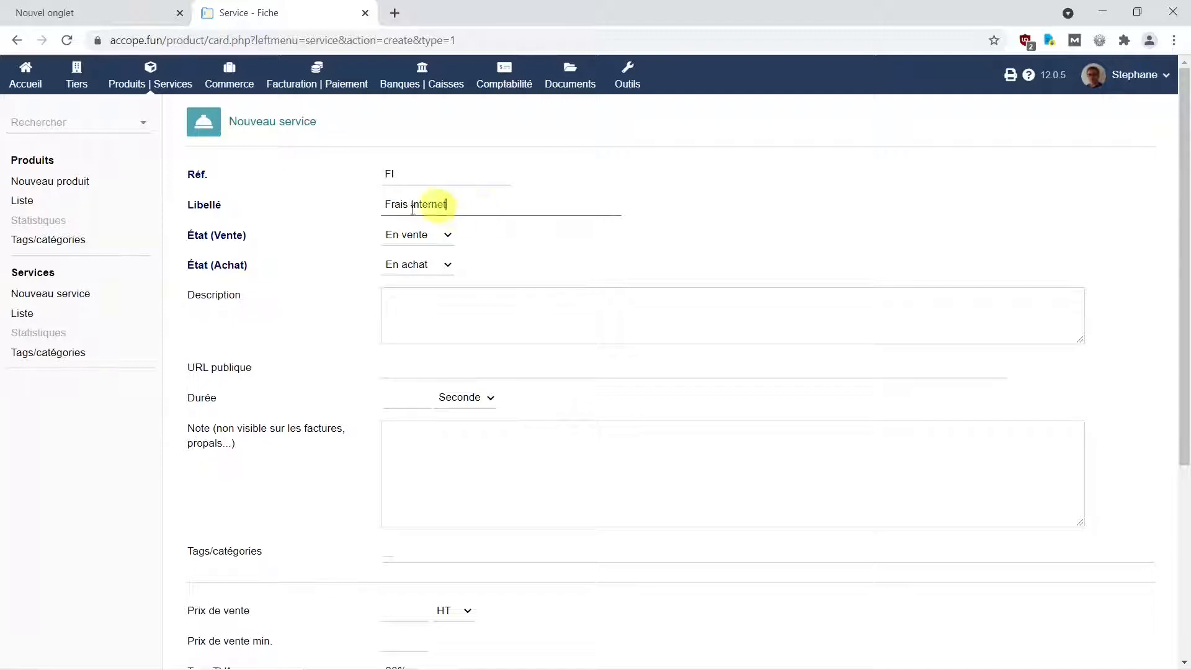
left_click(445, 239)
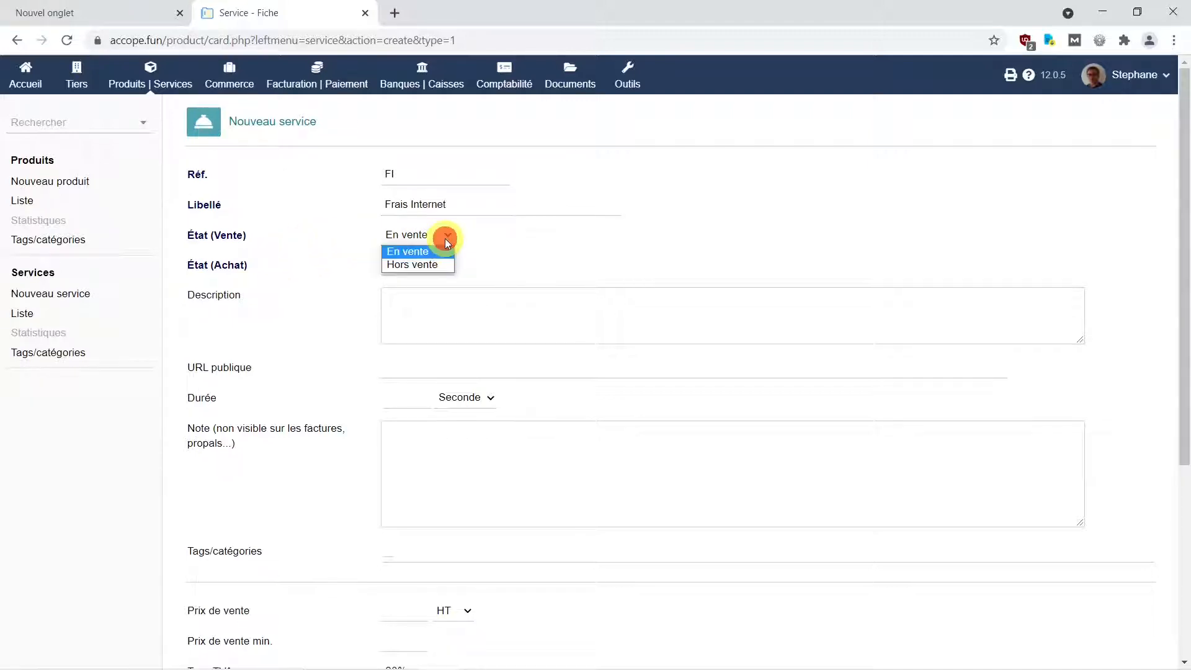
left_click(436, 266)
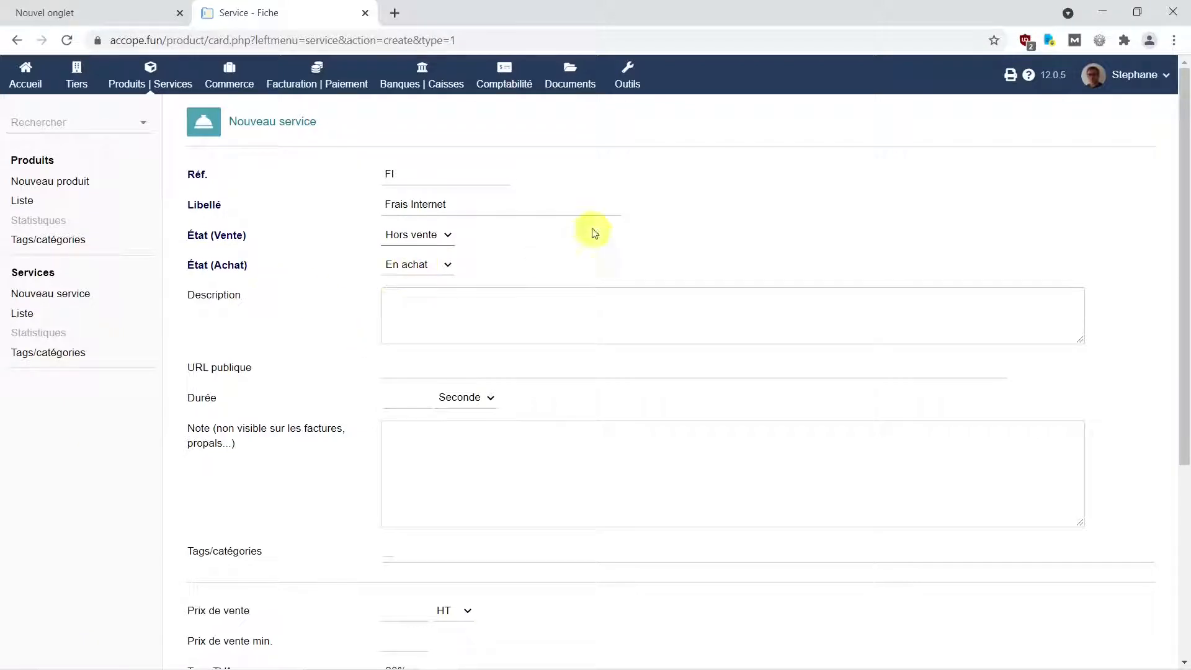
left_click_drag(454, 205, 336, 209)
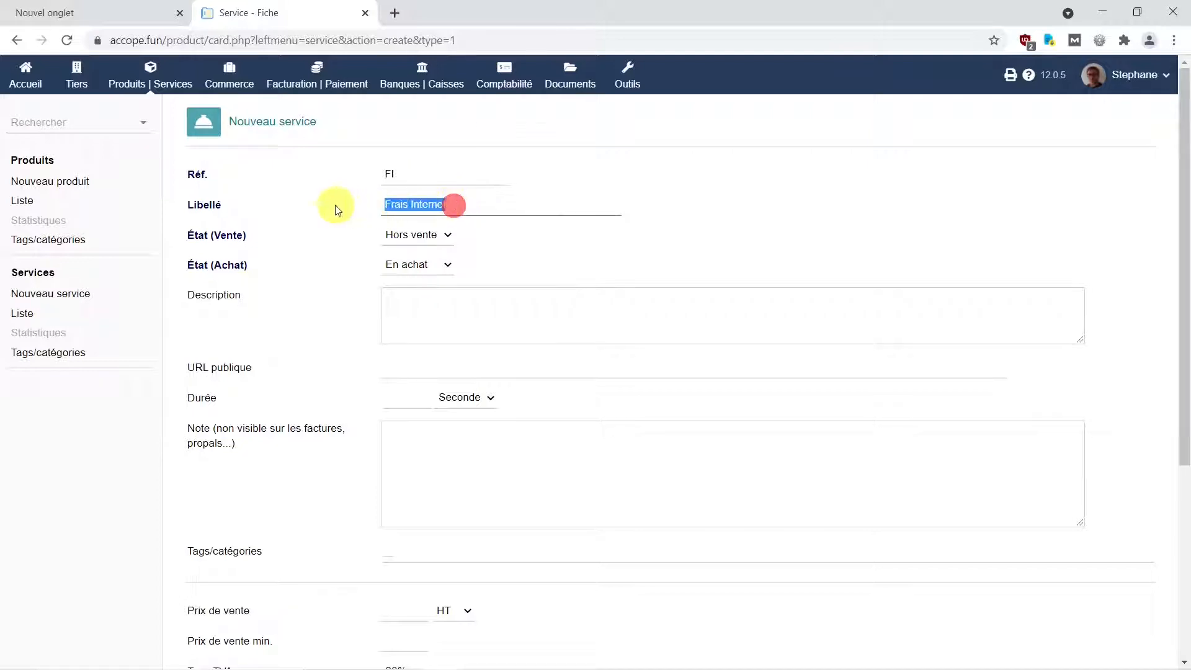
key("ctrl+c")
left_click(426, 300)
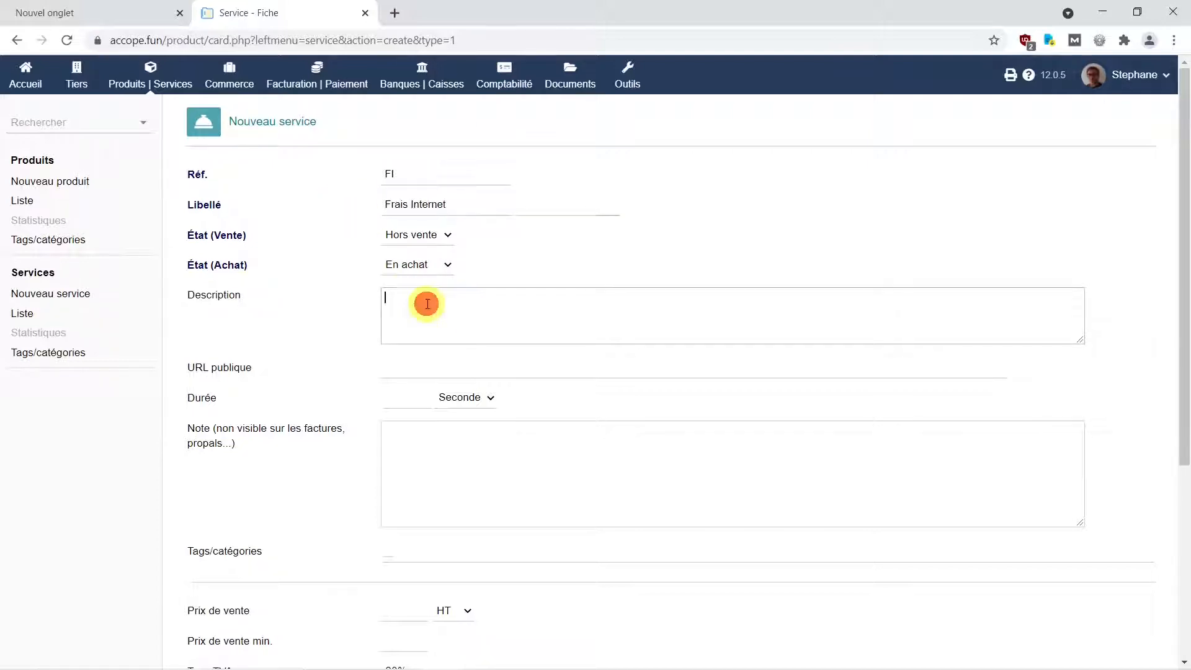
key("ctrl+v")
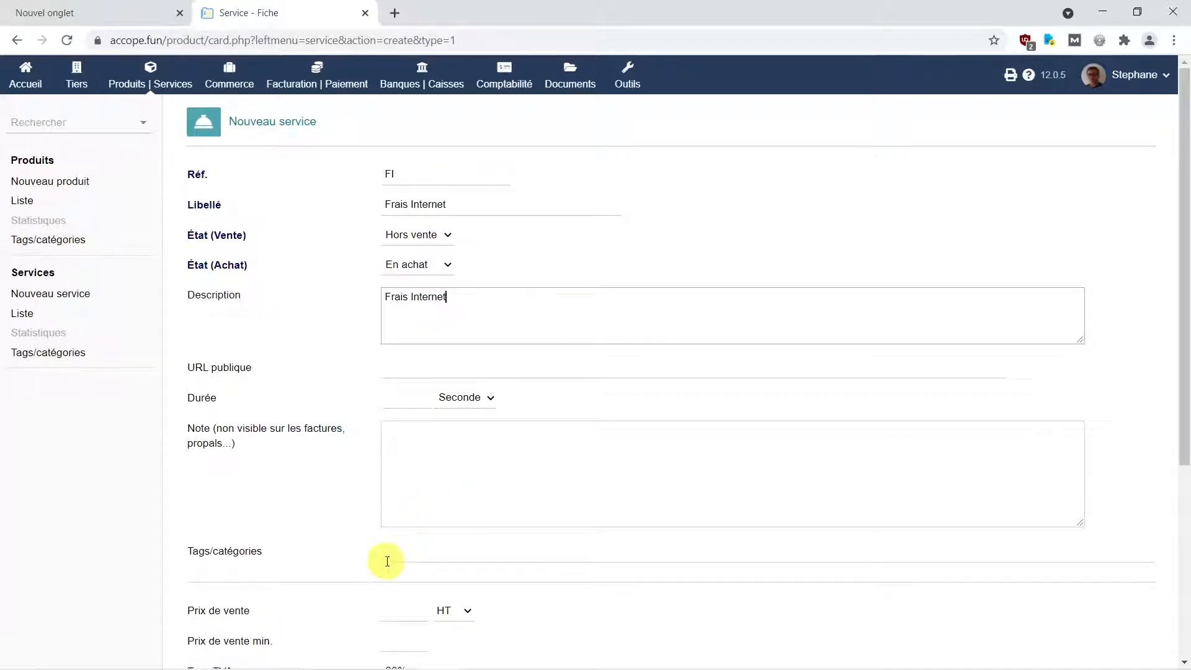
Set the service's sales, intra-EU sales and export sales accounting codes to blank.
scroll(368, 557, "down", 1)
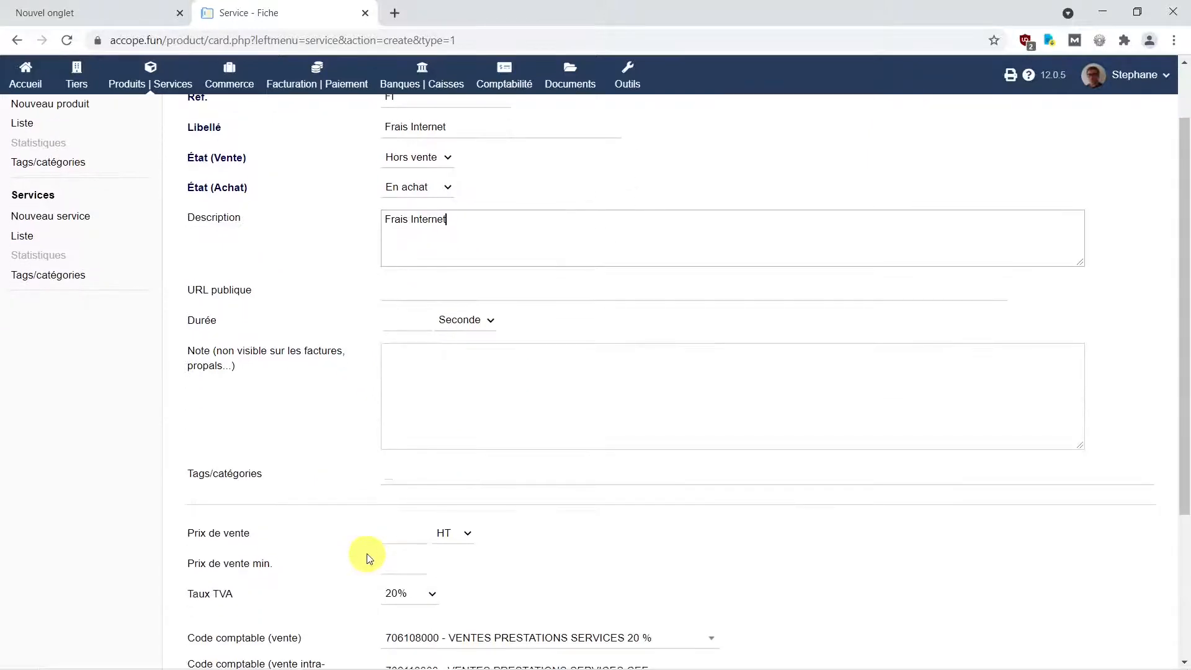
scroll(367, 558, "down", 2)
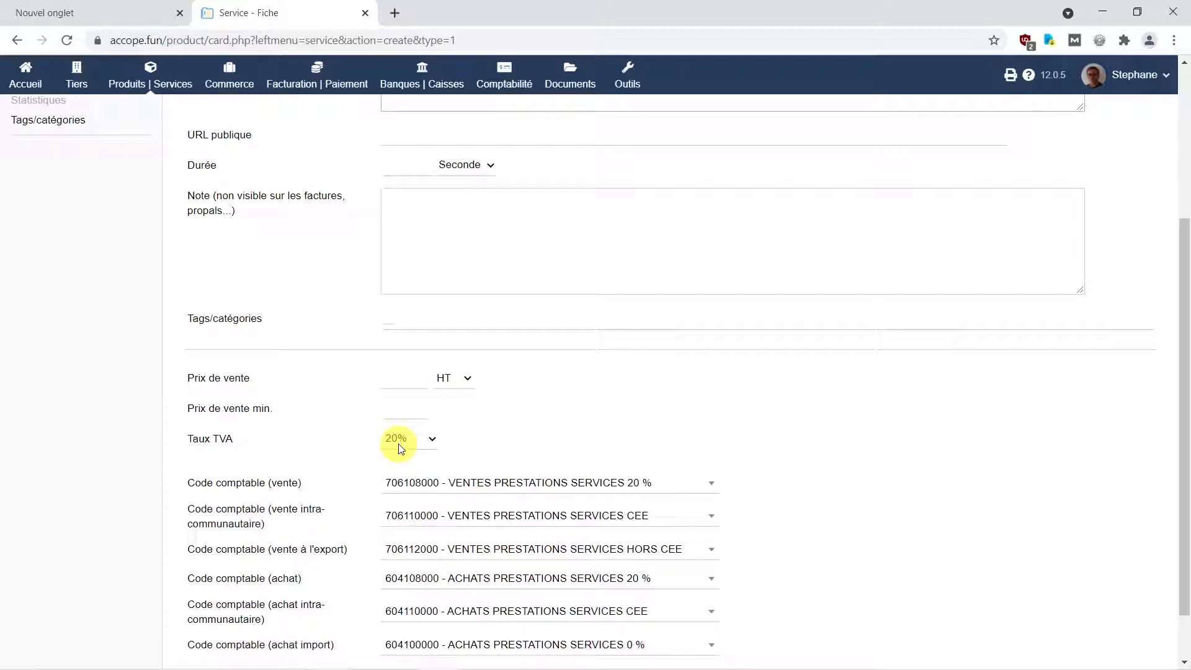
scroll(339, 496, "down", 1)
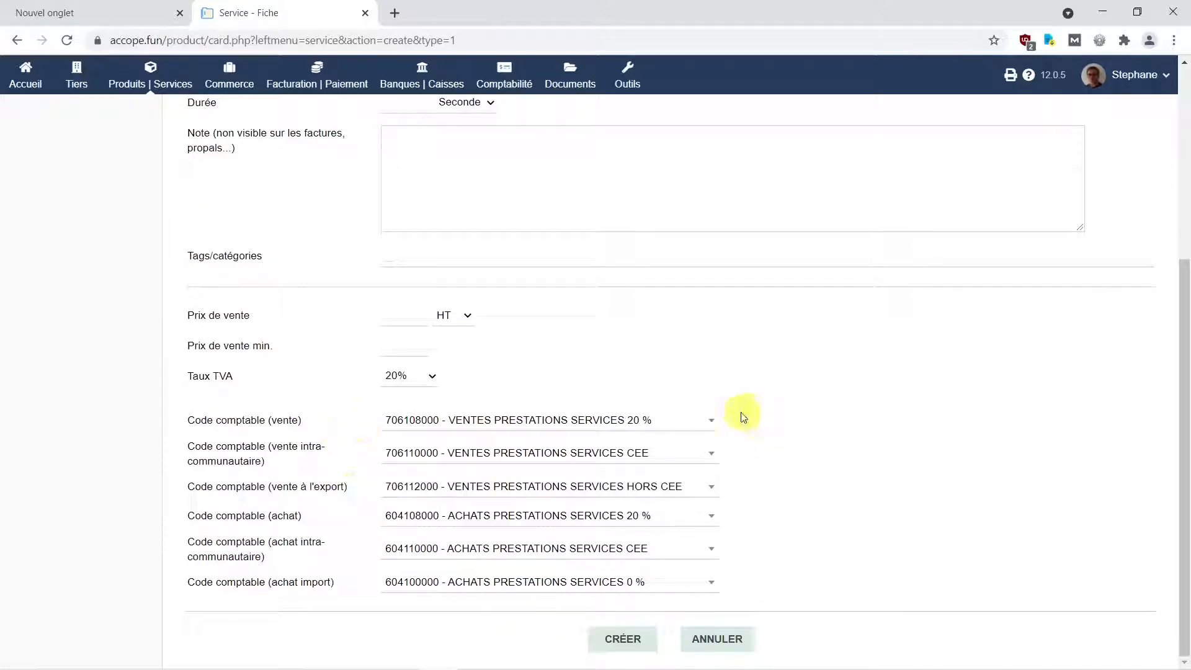
left_click(713, 423)
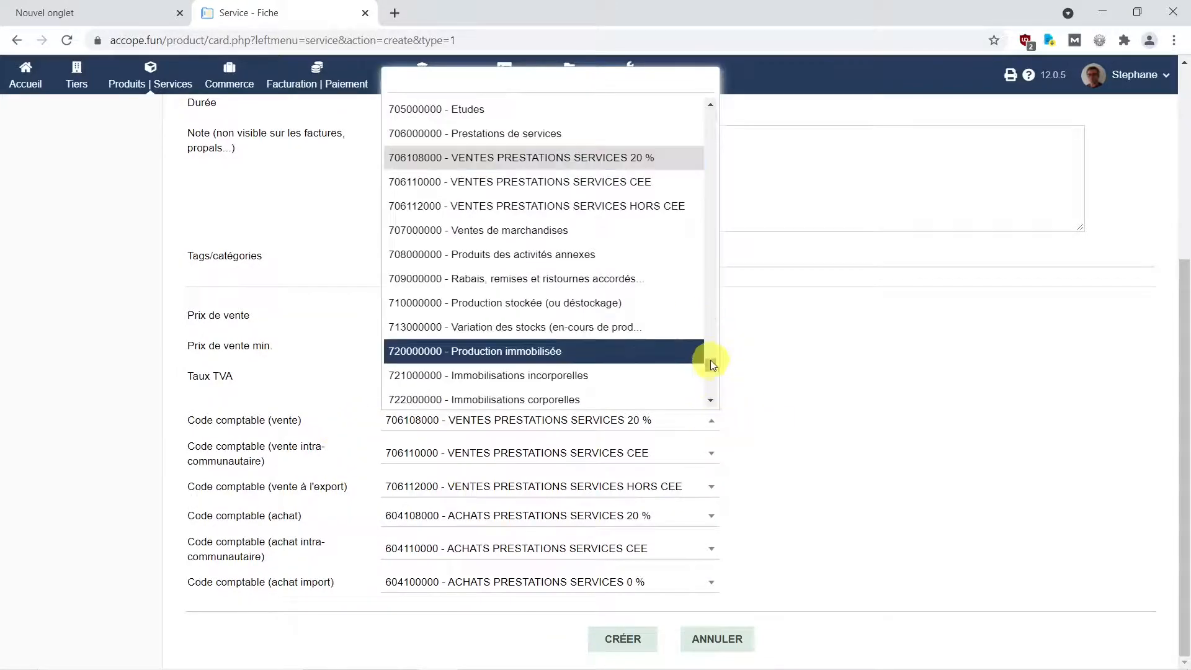
left_click_drag(712, 362, 714, 111)
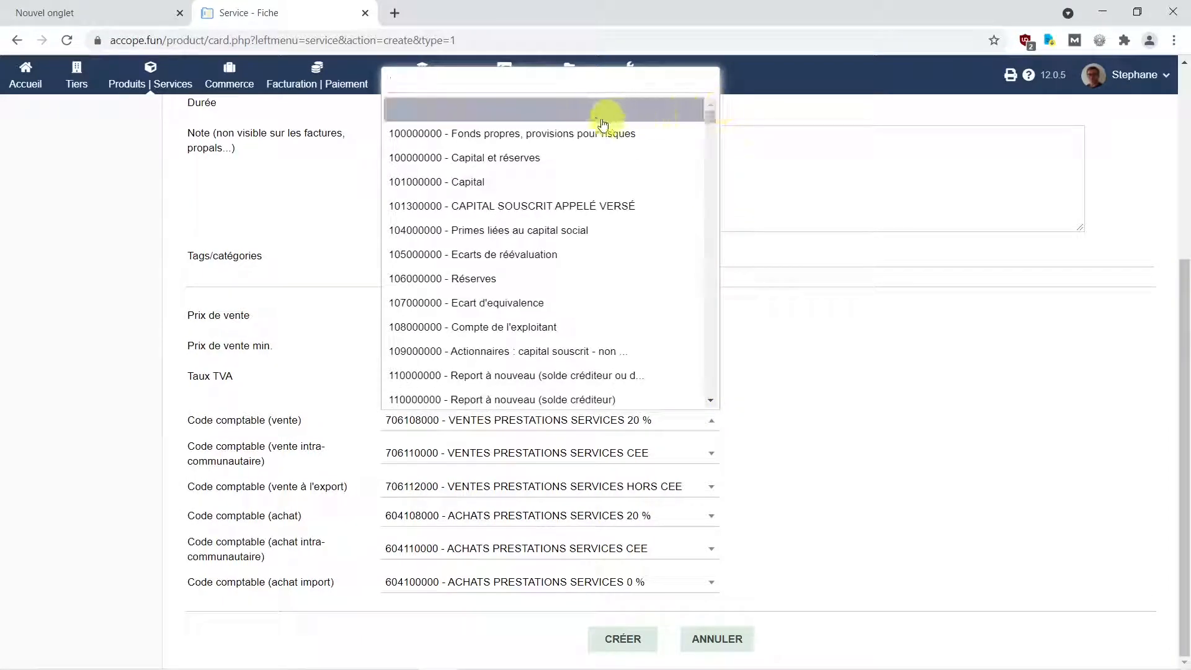
left_click(571, 118)
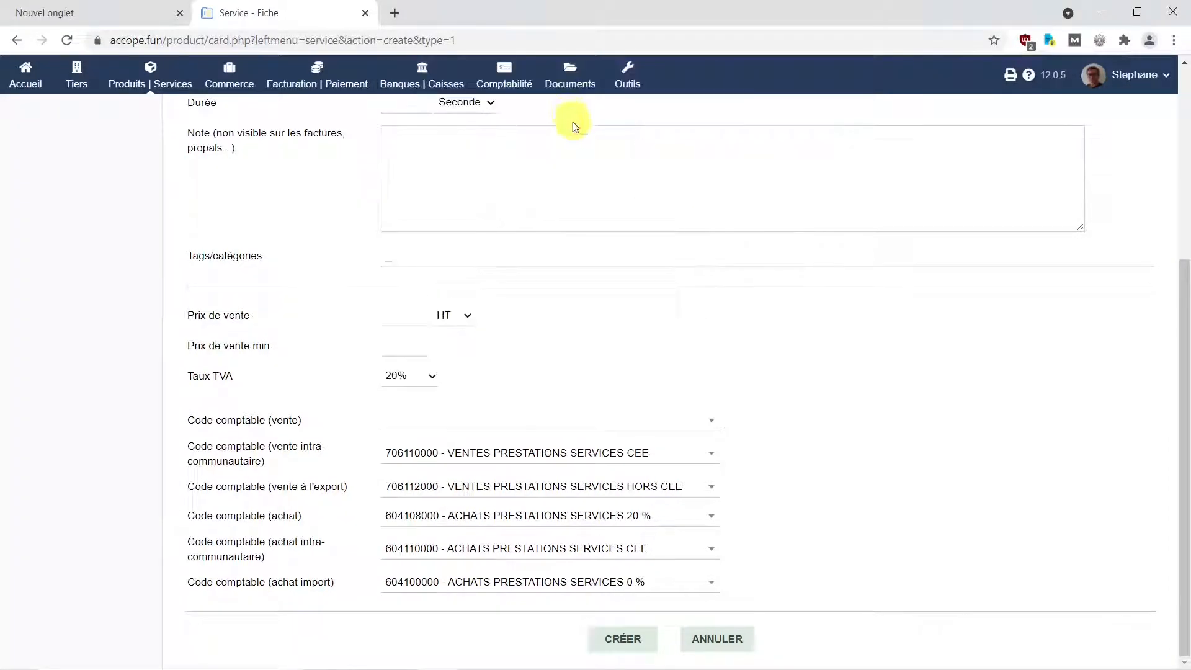
left_click(712, 455)
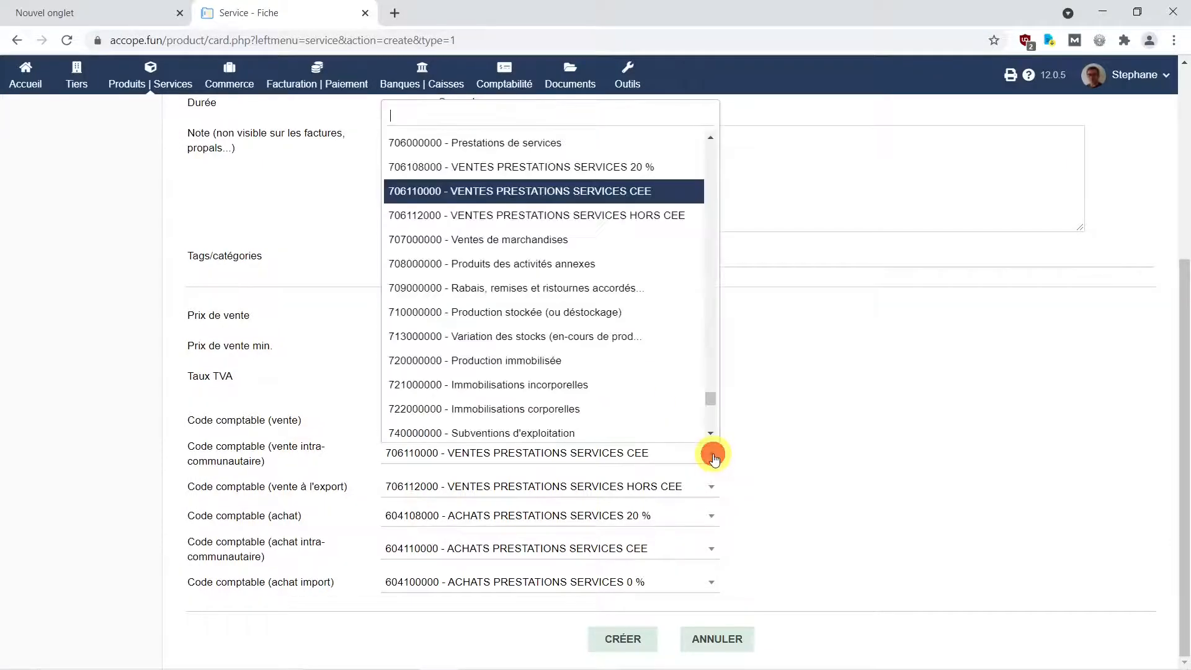
left_click_drag(710, 399, 706, 152)
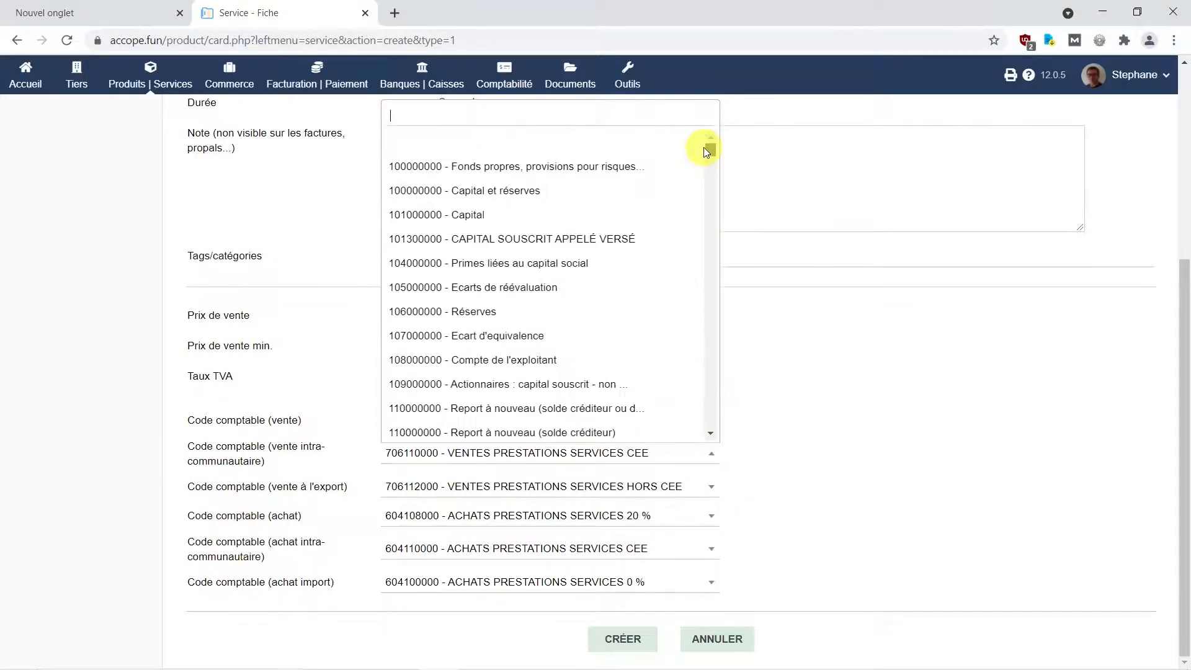
left_click(566, 145)
left_click(711, 487)
left_click_drag(711, 372, 708, 181)
left_click(652, 175)
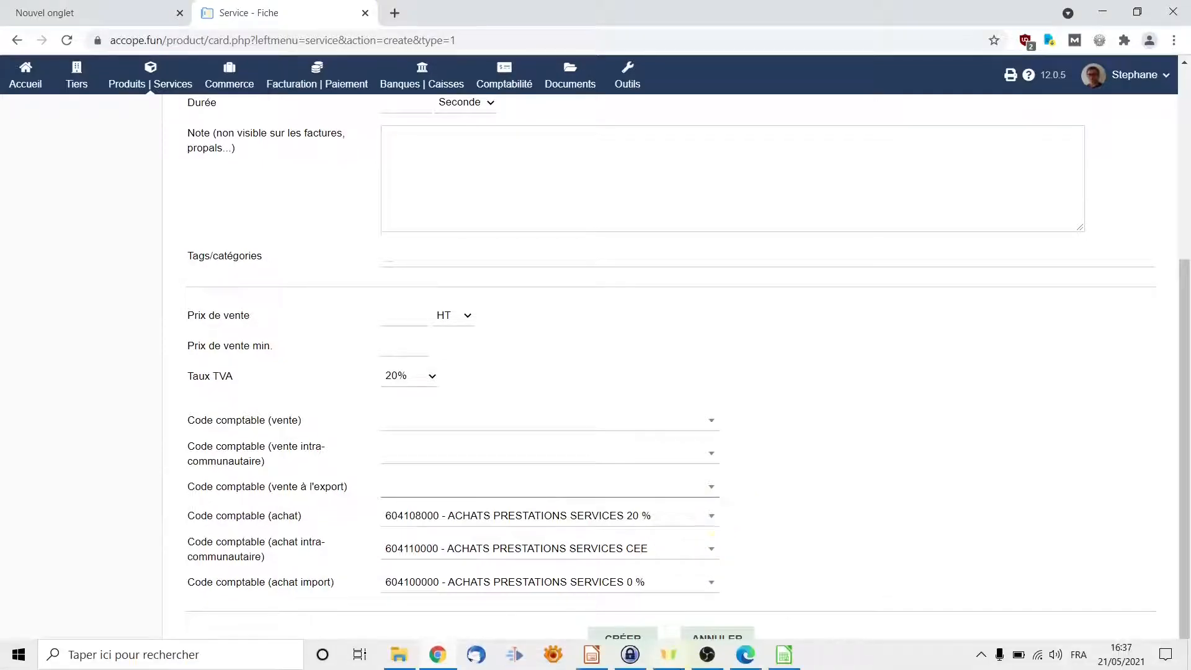
Clear the intra-EU and import purchase accounting codes, checking the chart of accounts.
left_click(783, 655)
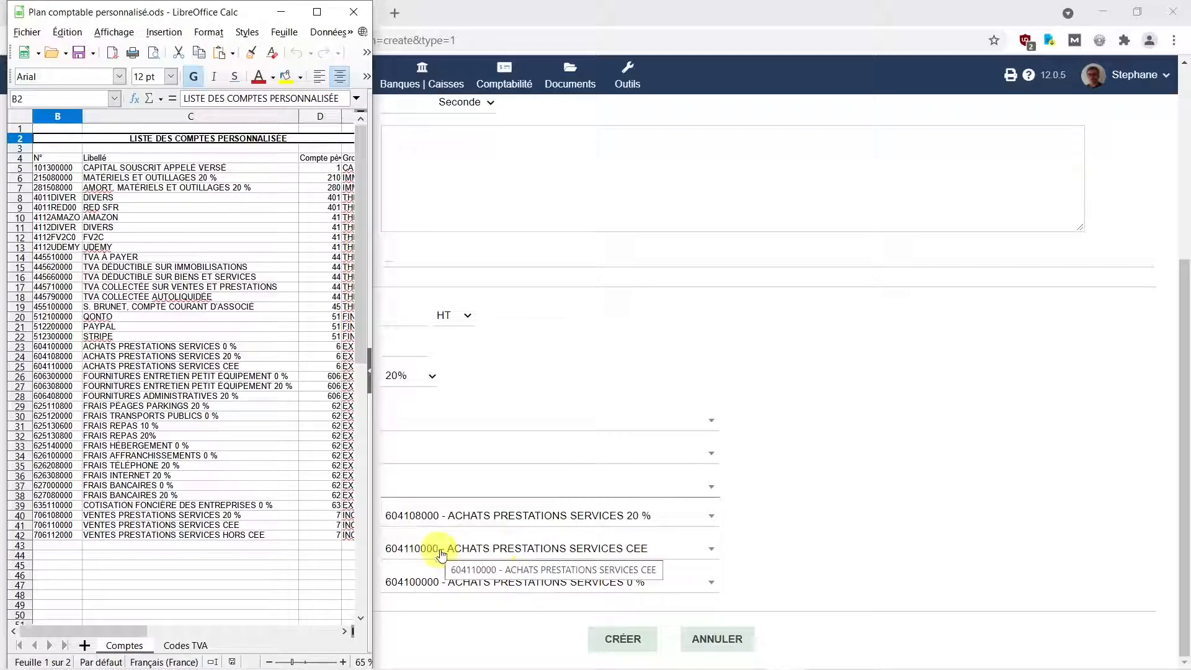
left_click(714, 554)
left_click_drag(711, 425, 534, 263)
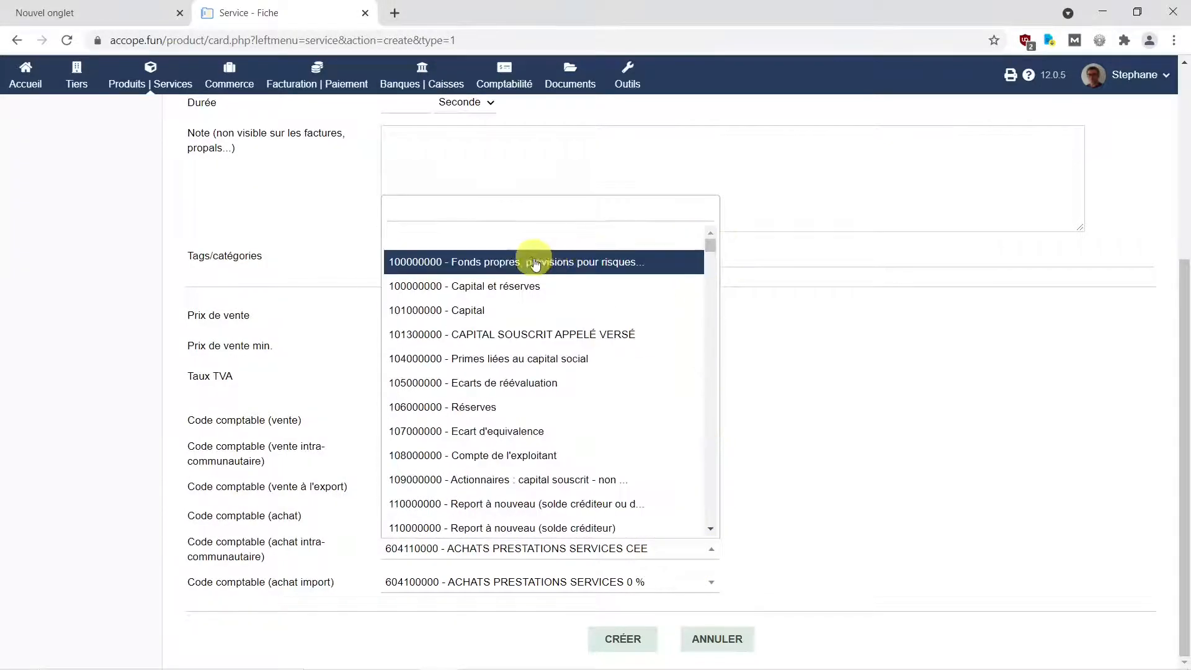
left_click(546, 240)
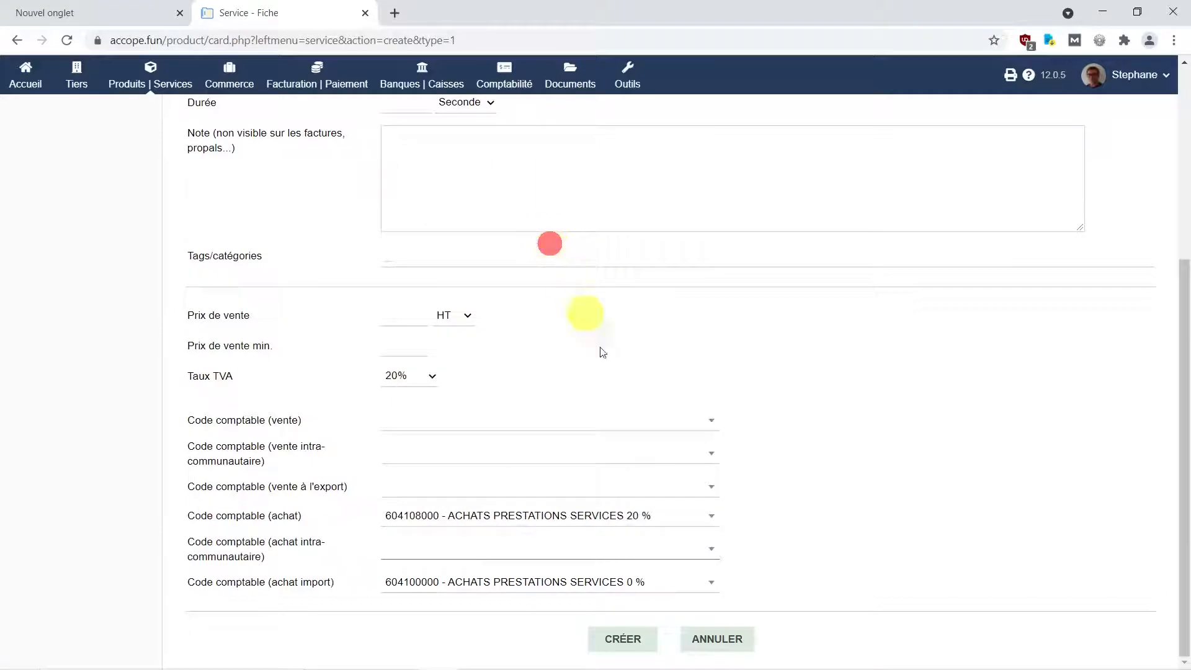
left_click(714, 588)
left_click(559, 276)
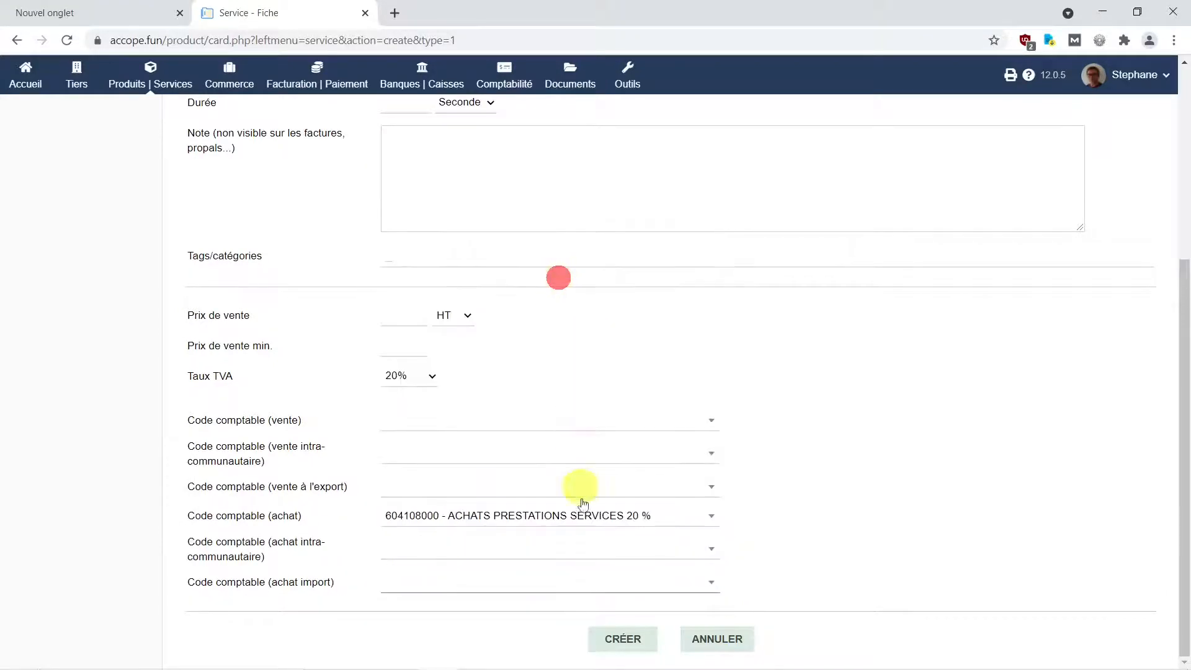
Search 626 and set the purchase accounting code to 626308000 - FRAIS INTERNET 20 %.
left_click(711, 518)
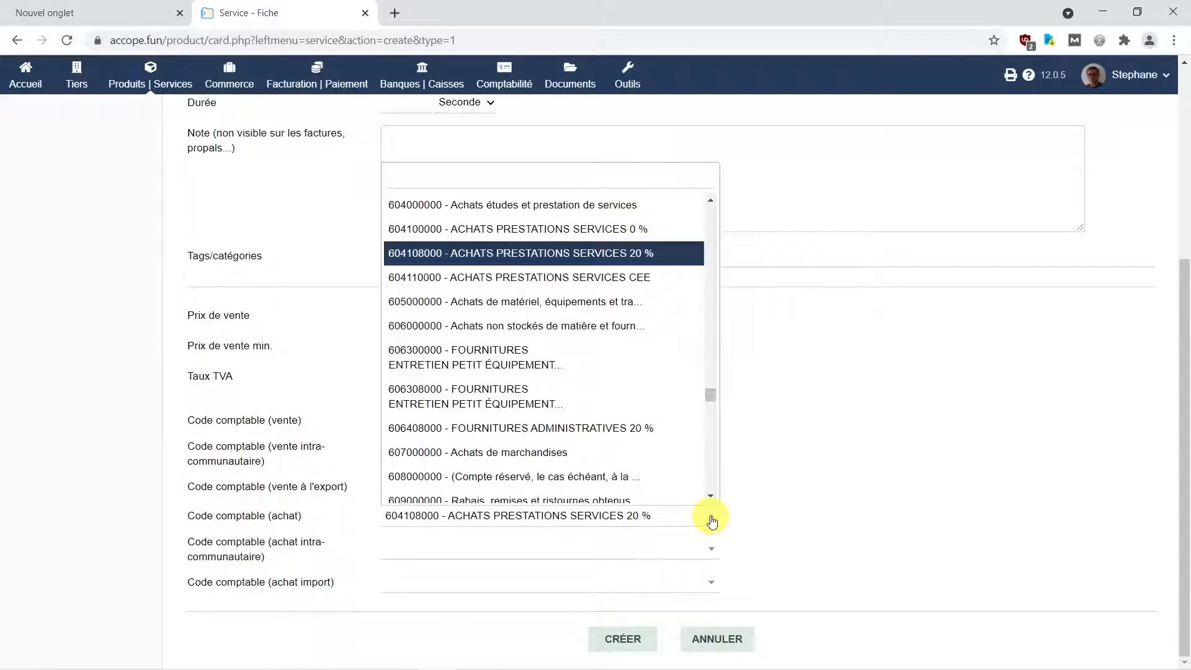
type("626")
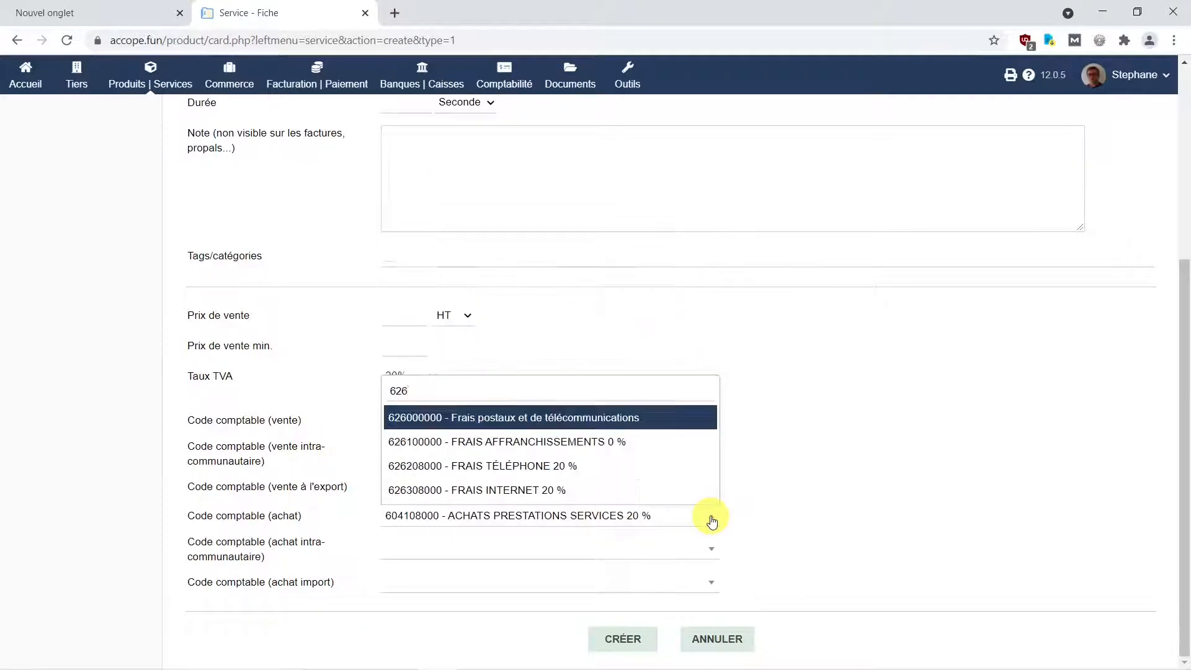
left_click(500, 495)
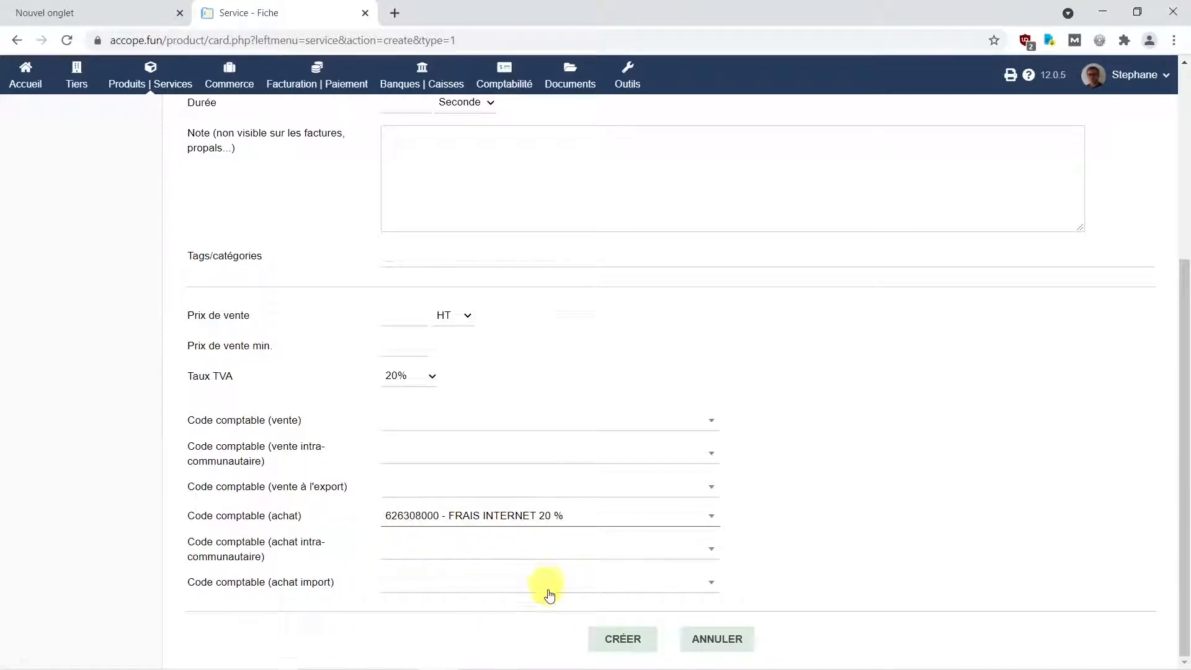
mouse_move(614, 663)
left_click(784, 656)
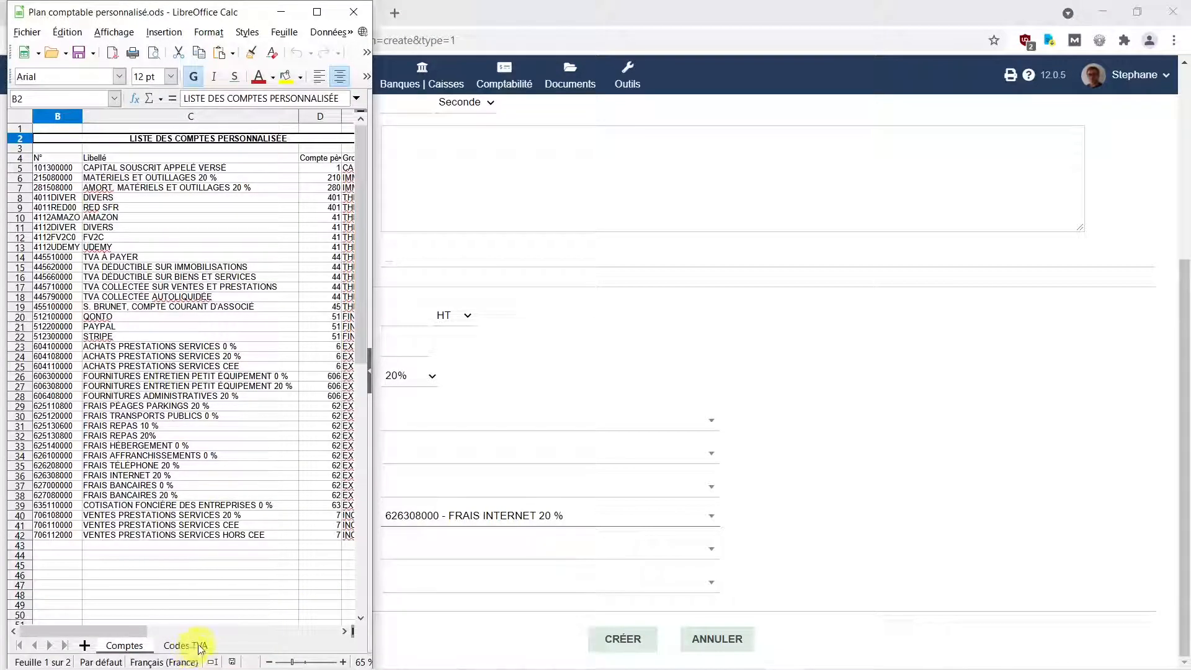
left_click(186, 646)
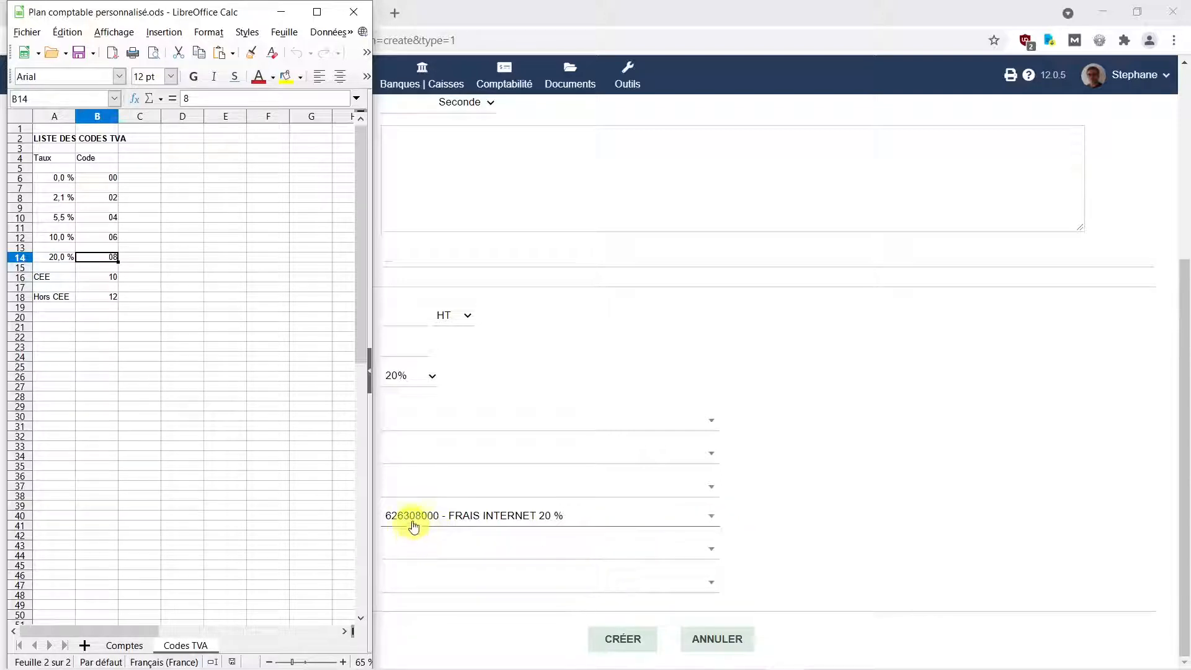
left_click(126, 645)
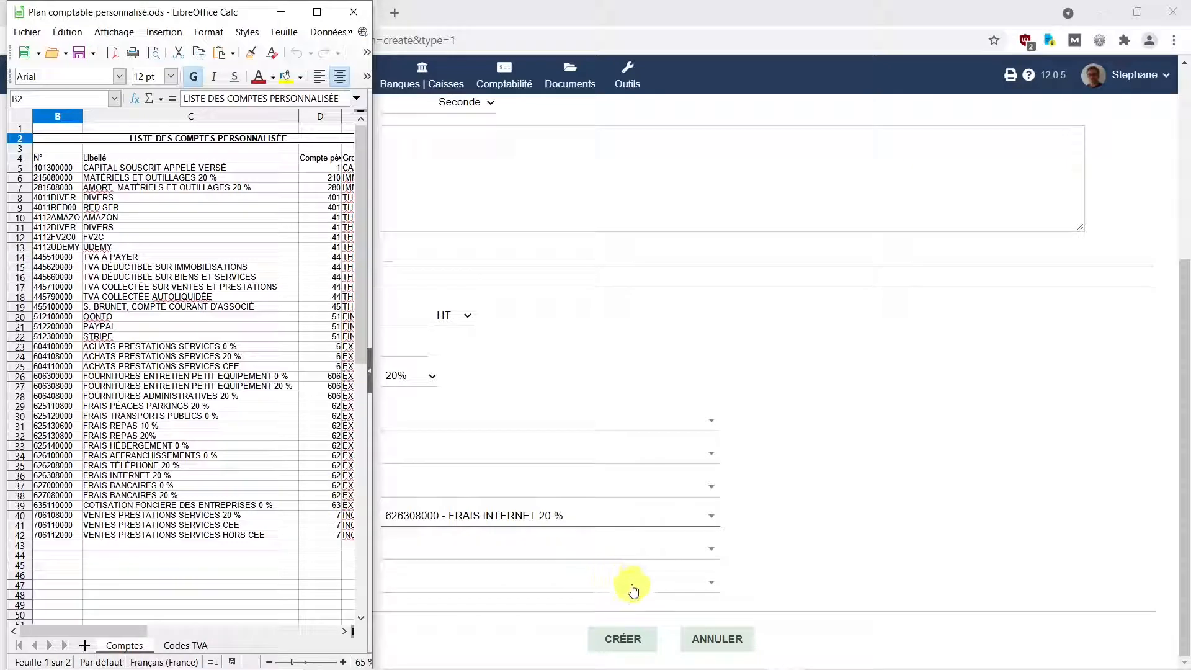
left_click(284, 18)
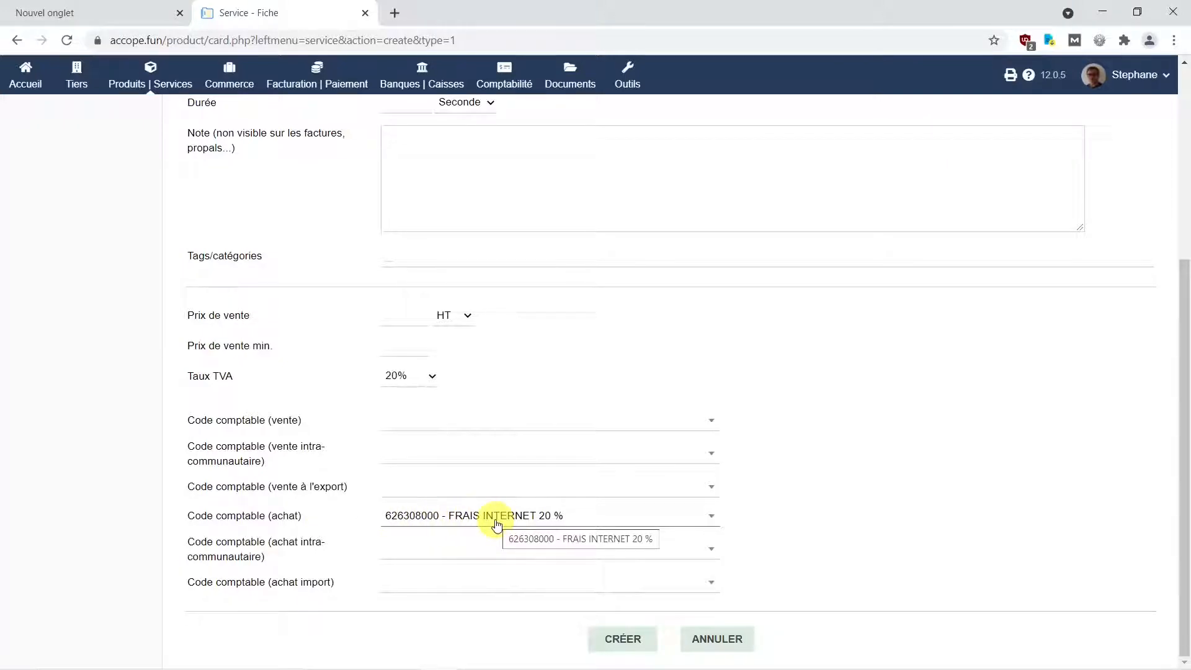
Save the FI Frais Internet service and go to the Tiers overview.
left_click(622, 640)
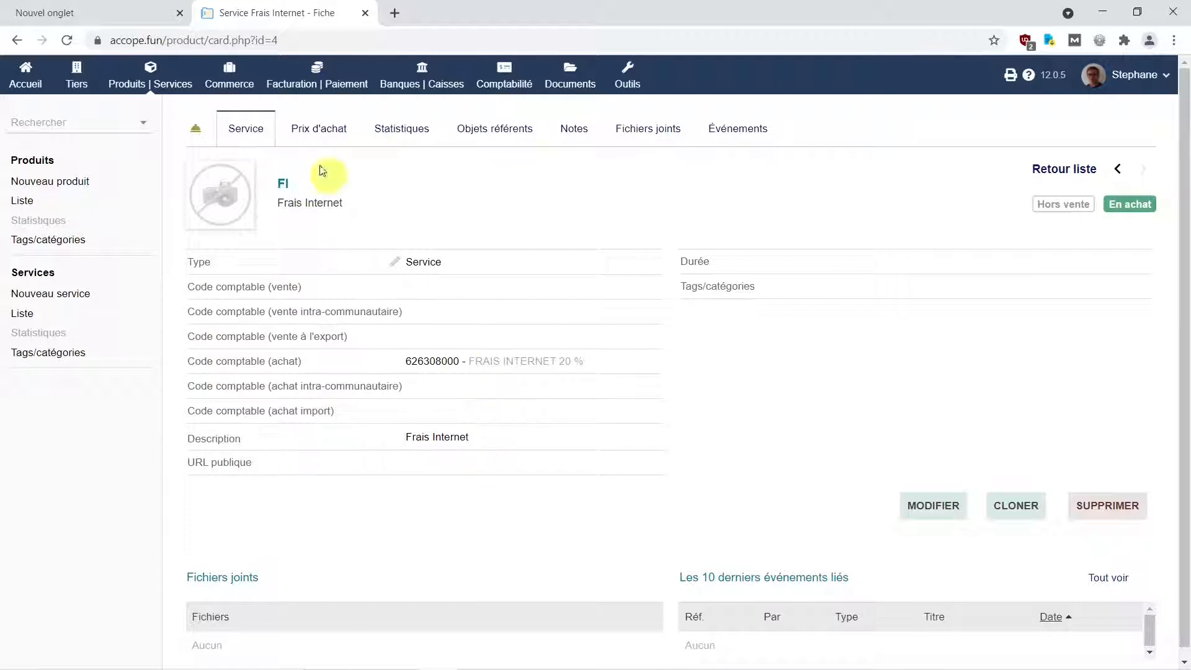
left_click(75, 82)
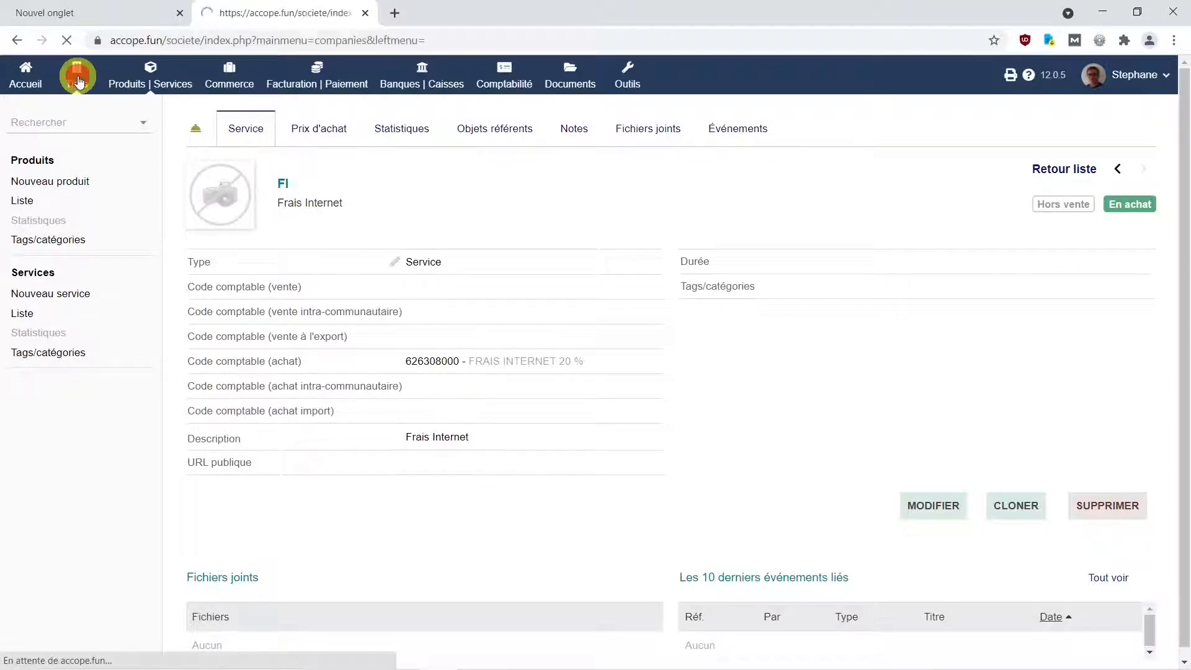
mouse_move(735, 193)
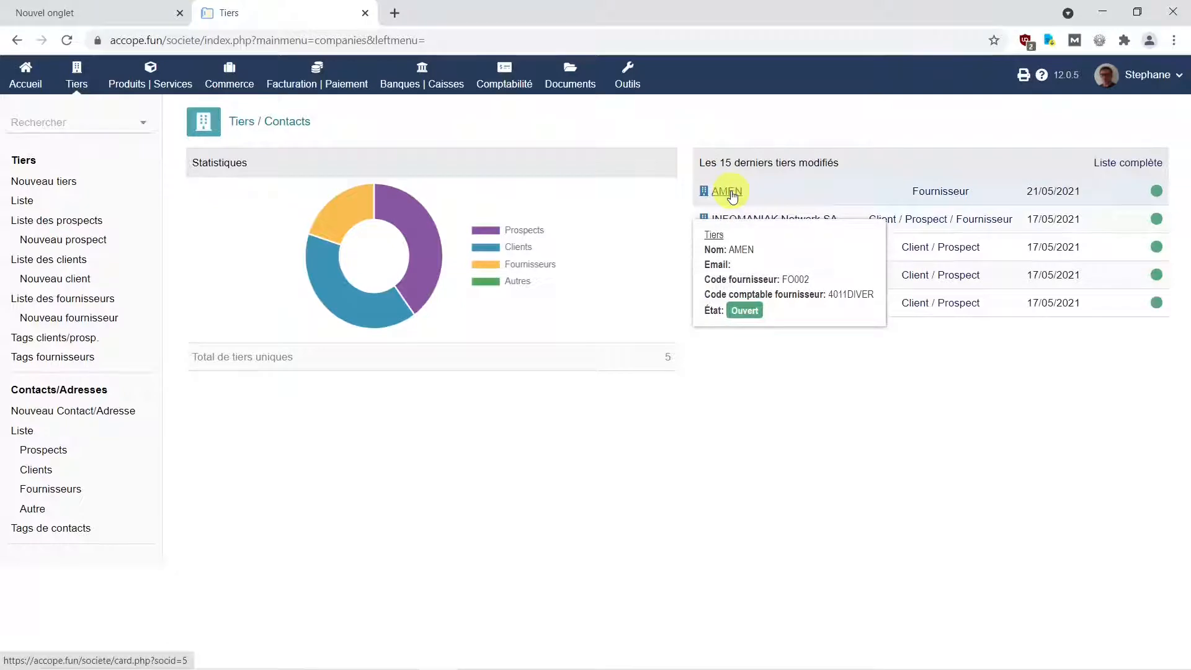
Create a supplier invoice from AMEN's Fournisseur tab and restore the browser window.
left_click(732, 194)
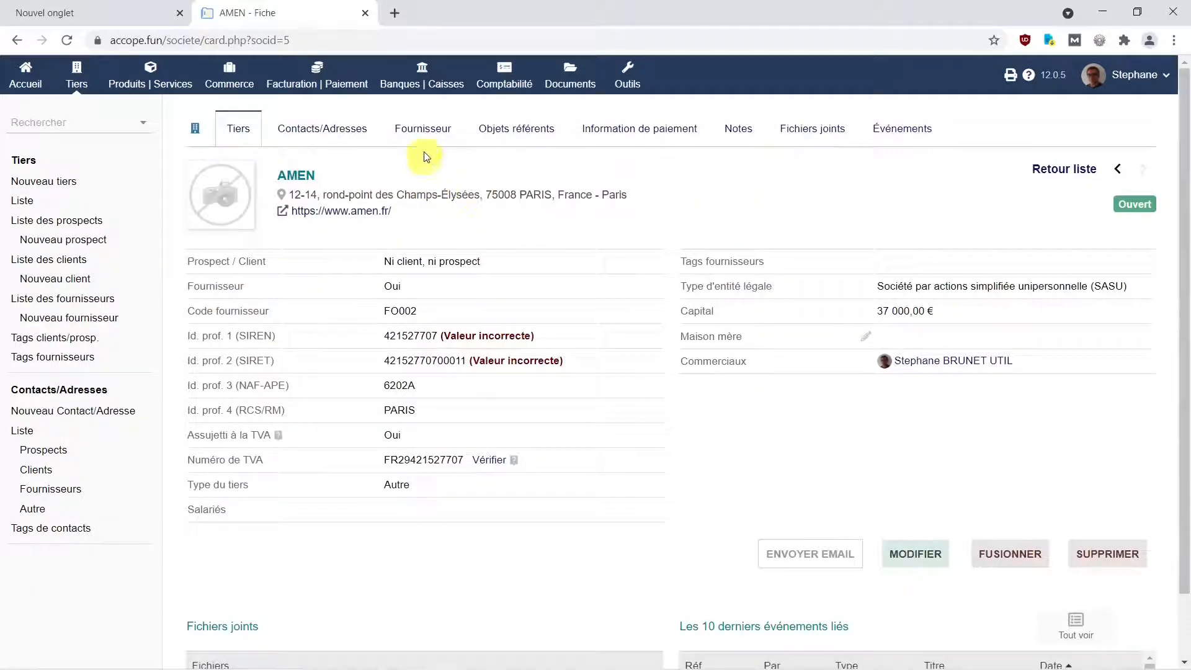
left_click(425, 132)
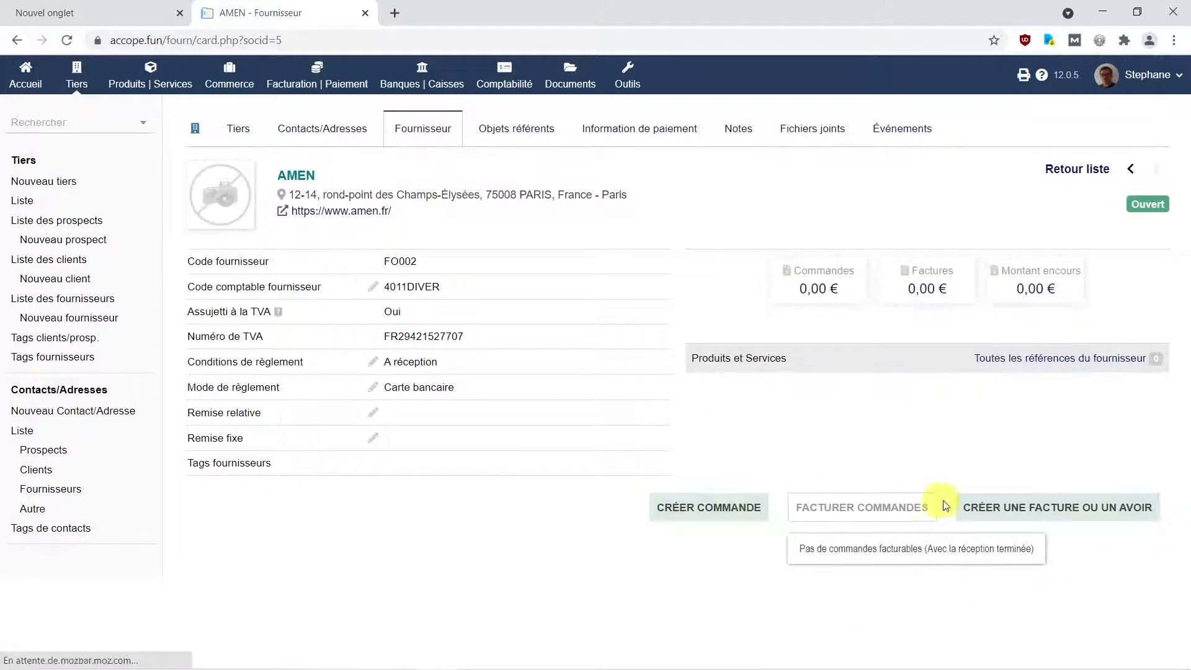
left_click(1055, 509)
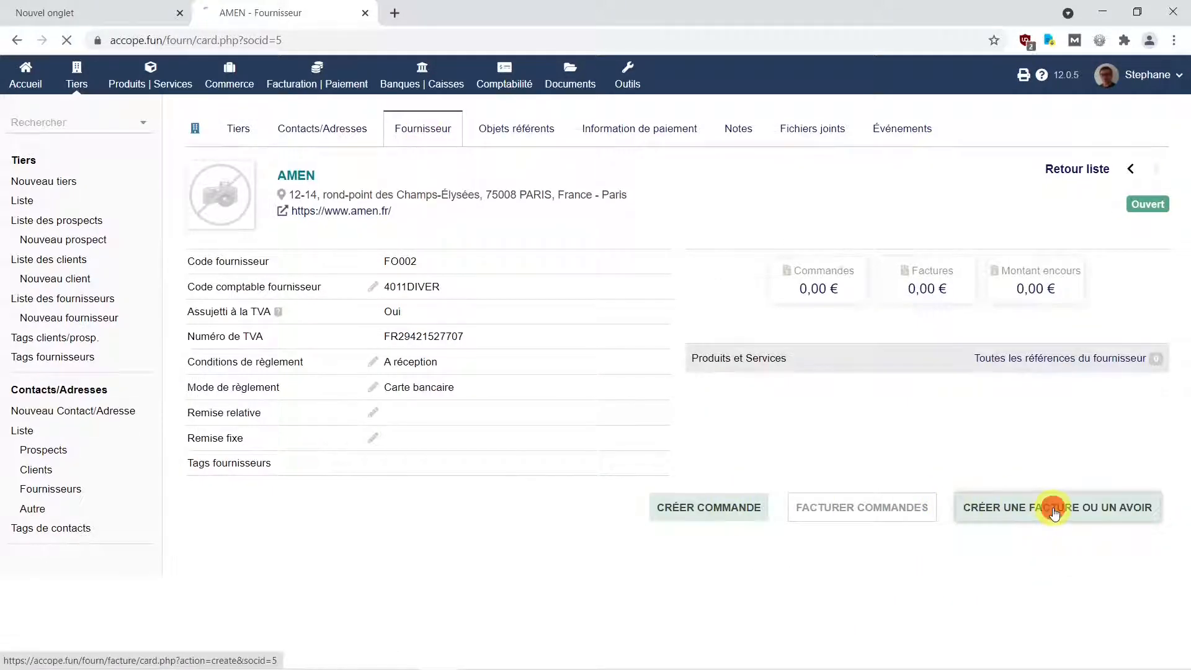
left_click(1137, 11)
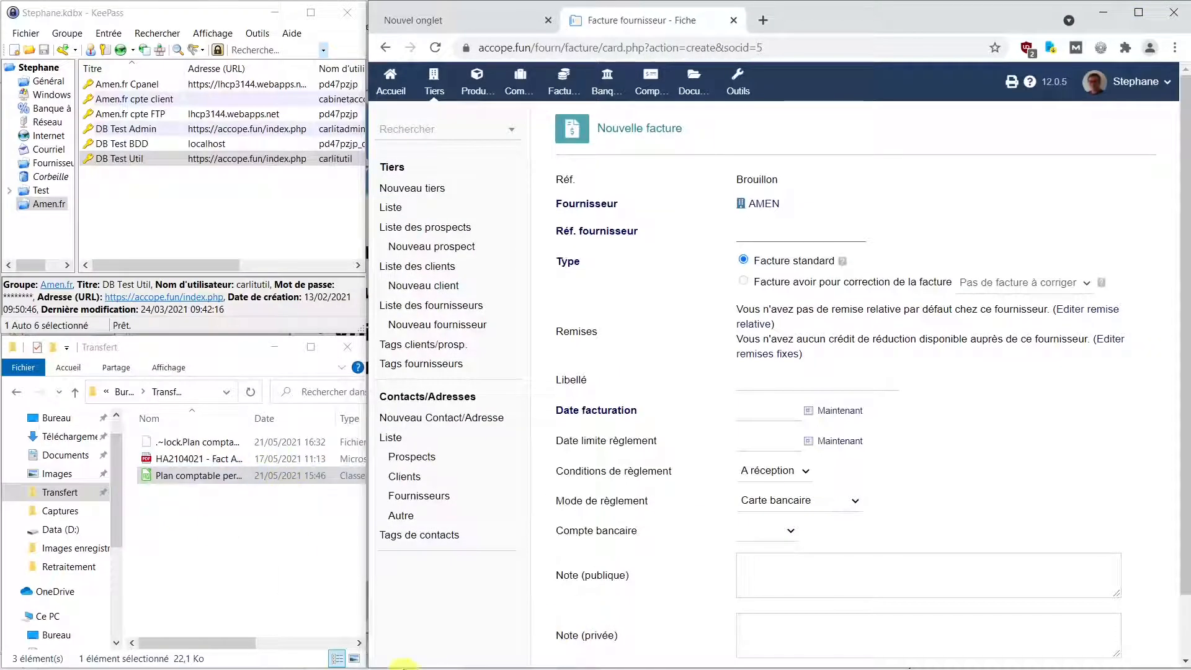
Zoom the AMEN invoice PDF to 100 % to read its details.
mouse_move(599, 667)
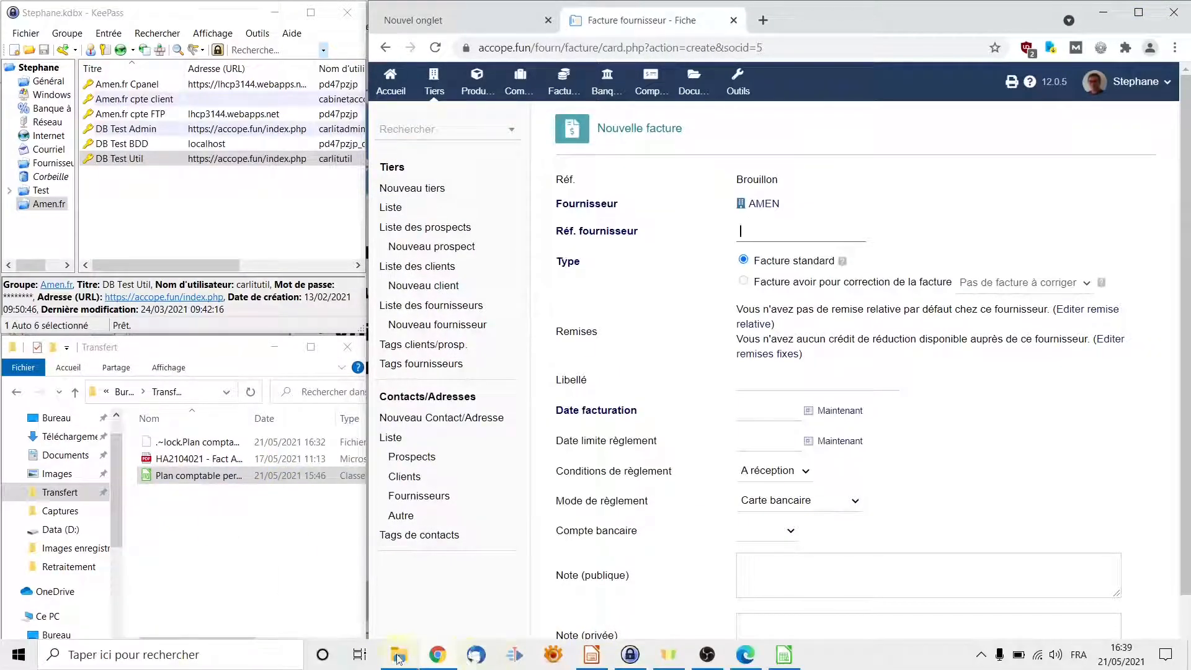
left_click(487, 658)
left_click(398, 53)
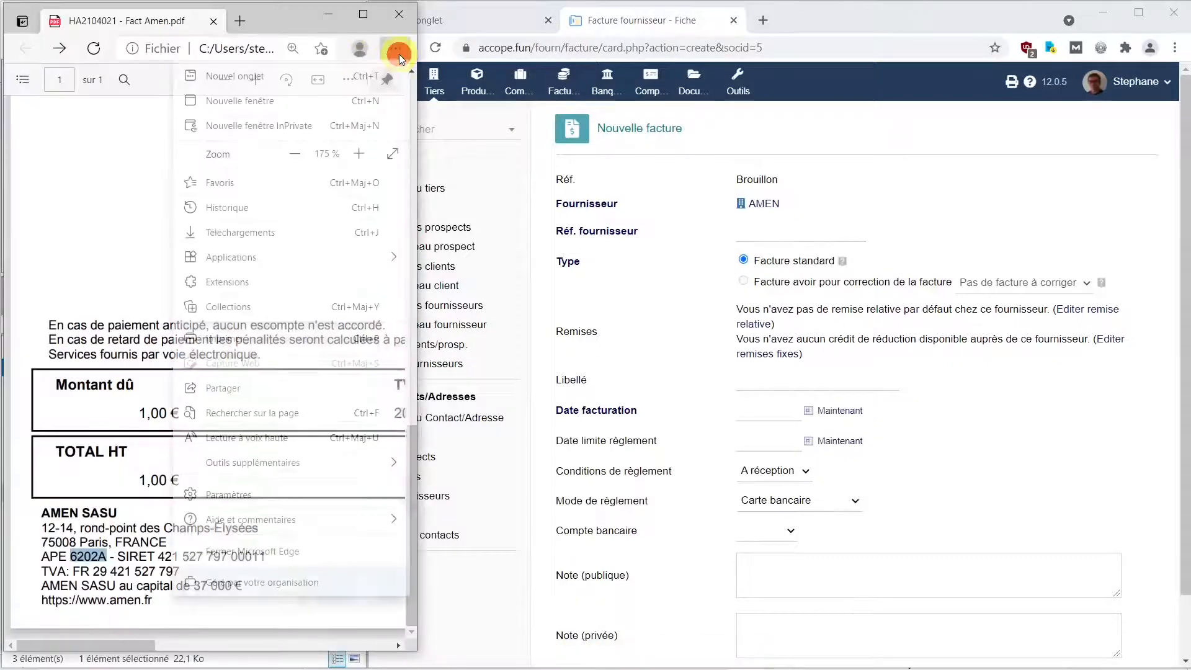
left_click(292, 154)
left_click(291, 154)
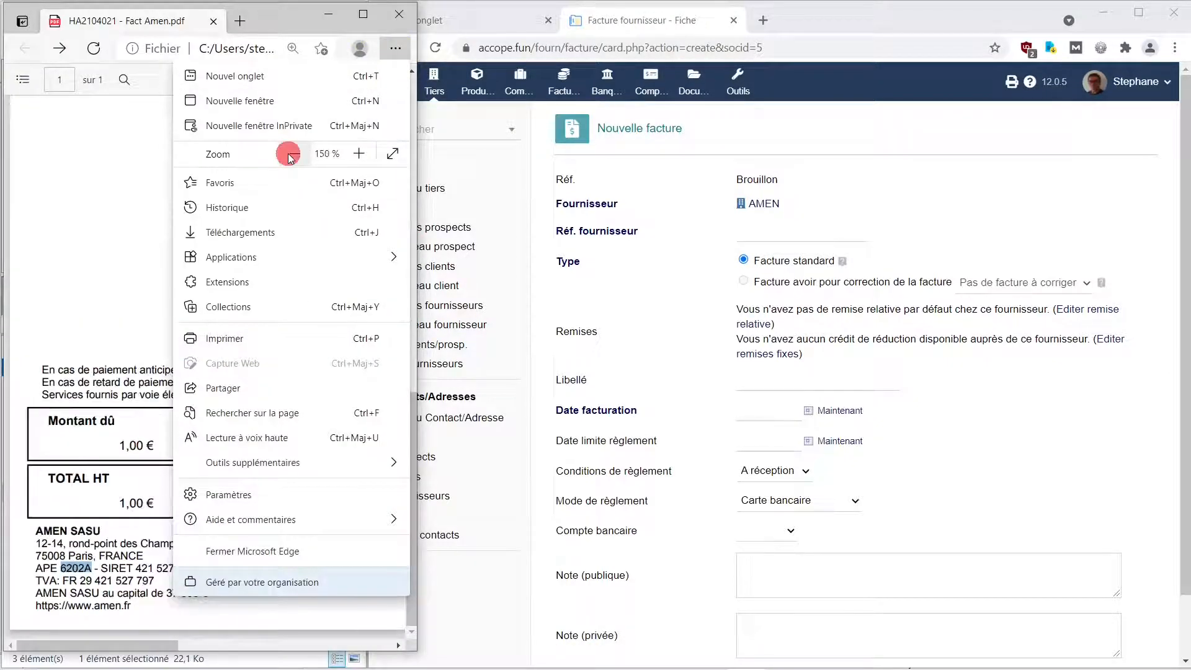
left_click(289, 154)
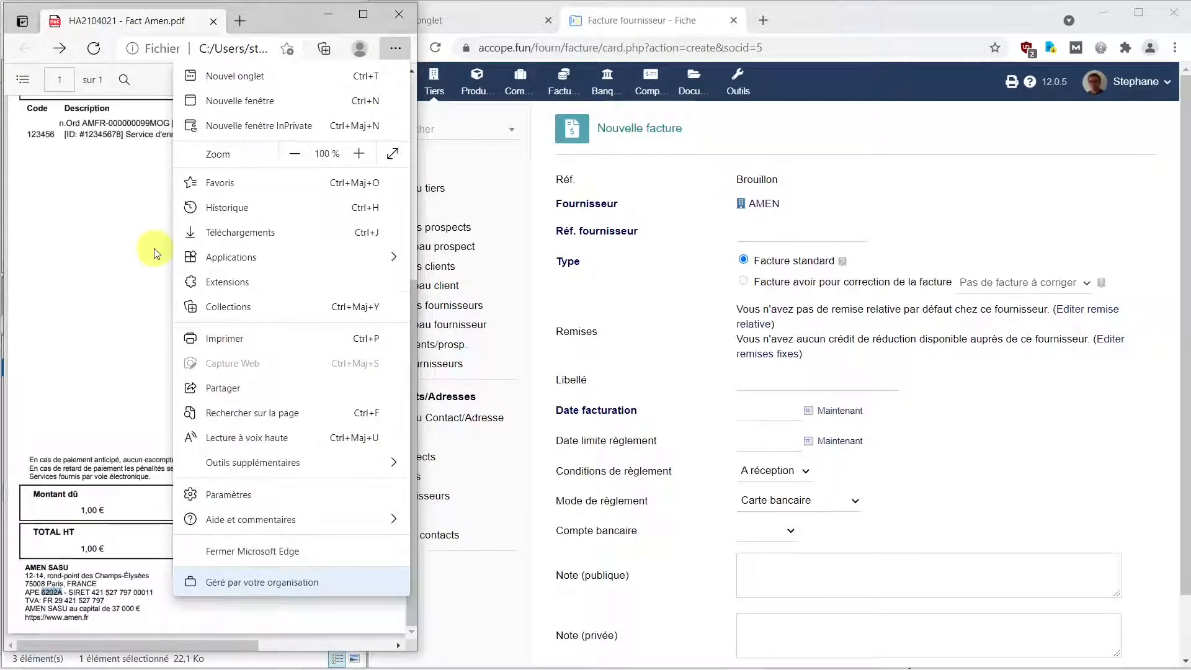
left_click(92, 246)
left_click_drag(414, 346, 414, 155)
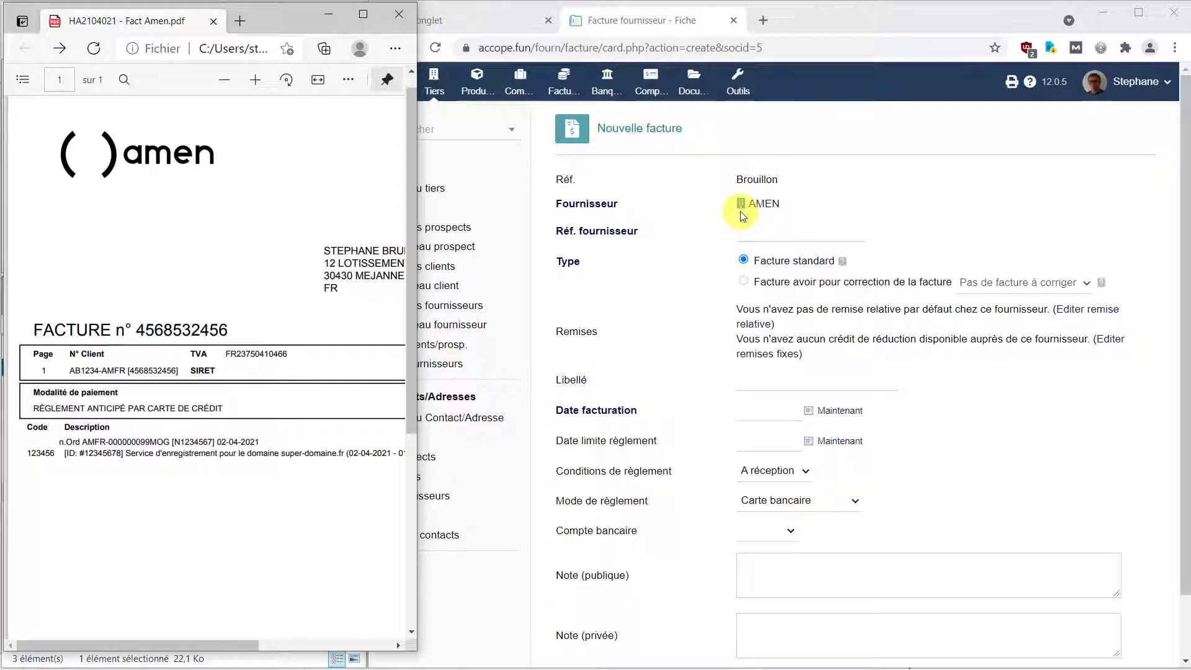
mouse_move(765, 211)
scroll(697, 487, "down", 2)
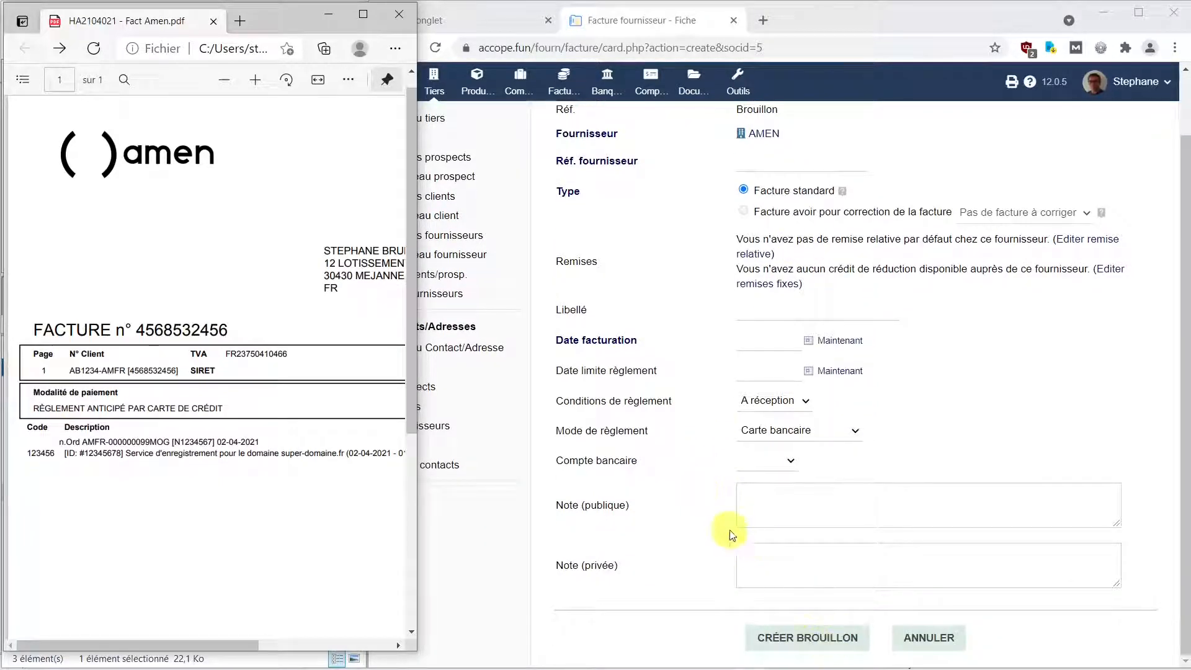
scroll(725, 532, "up", 2)
Make it a standard invoice with supplier reference HA2104021.
left_click(743, 258)
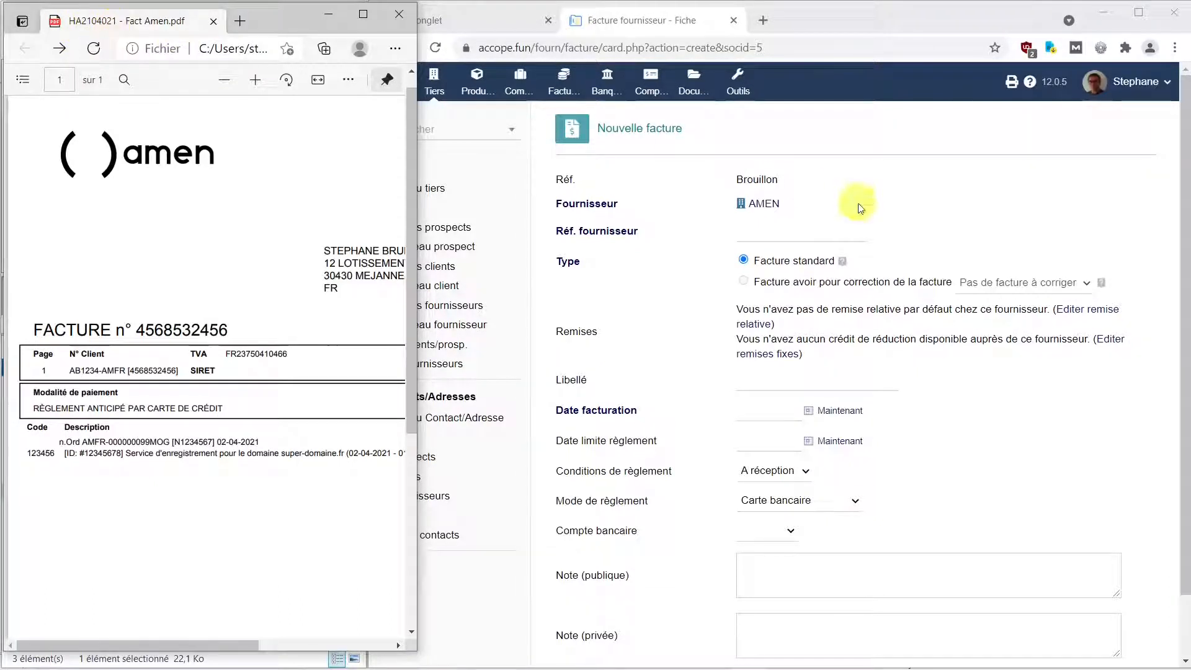
left_click(770, 234)
type("HA2104021")
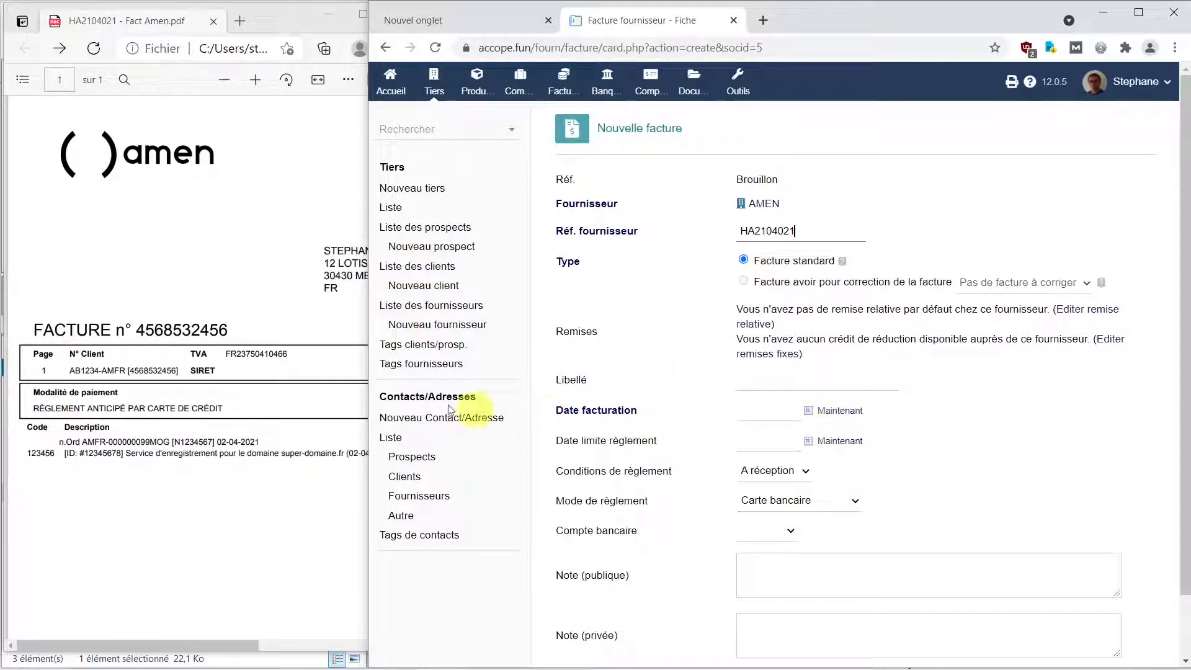
left_click_drag(230, 647, 412, 652)
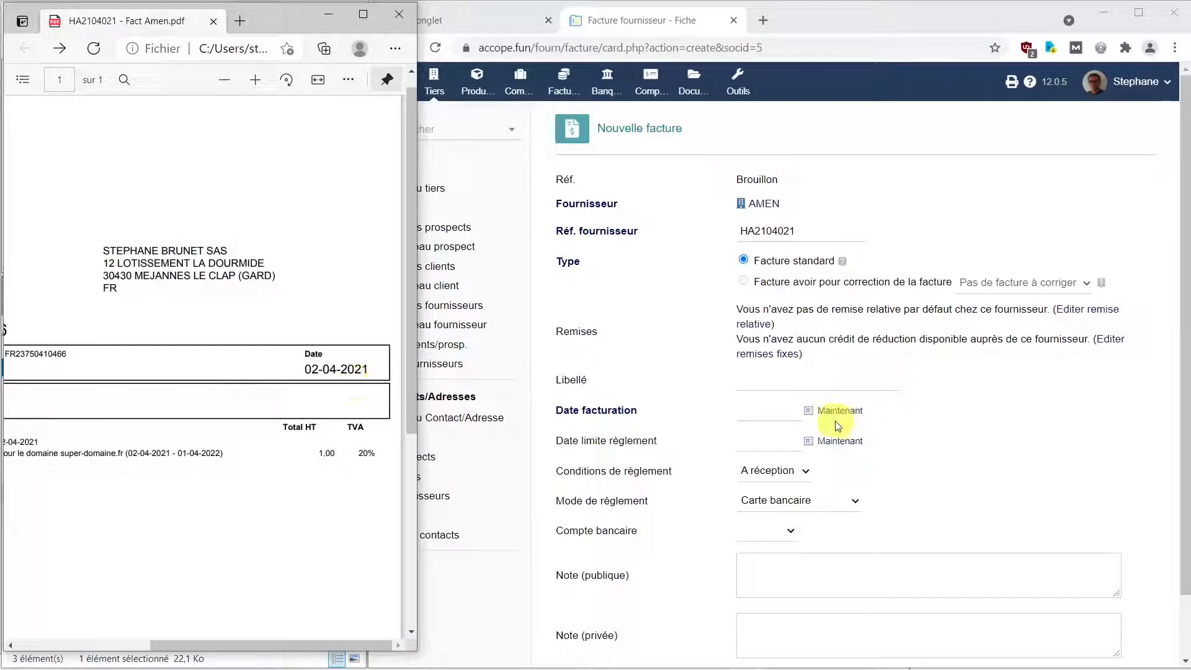
Set both the invoice date and the due date to 02/04/2021.
left_click(785, 412)
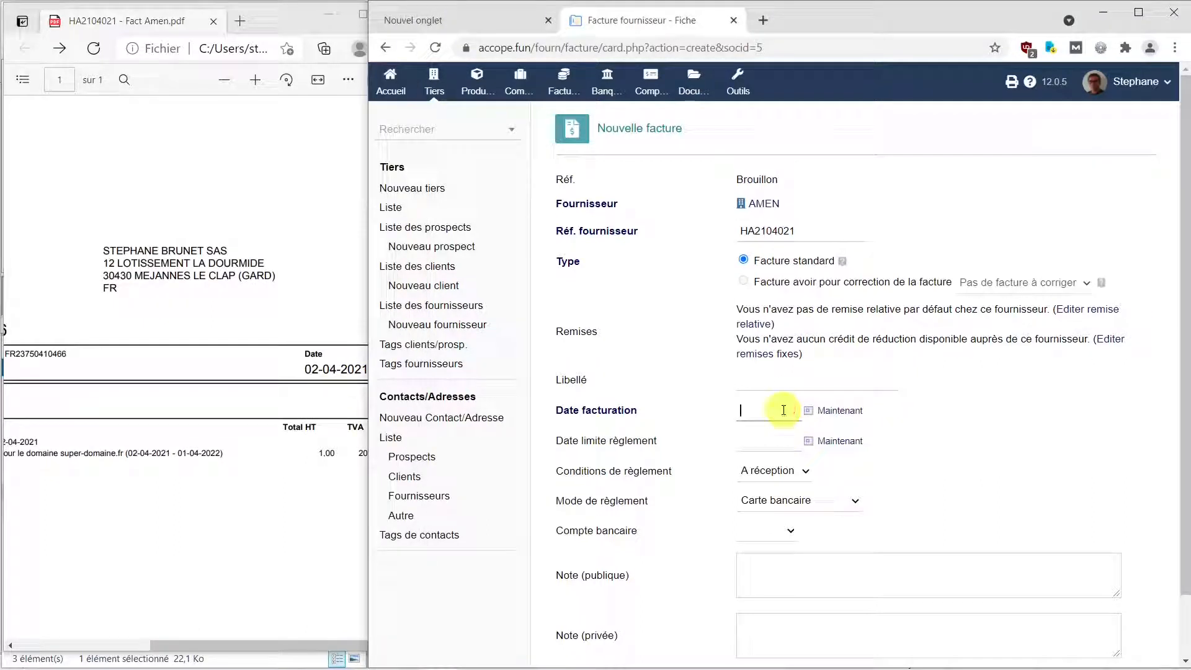
type("0")
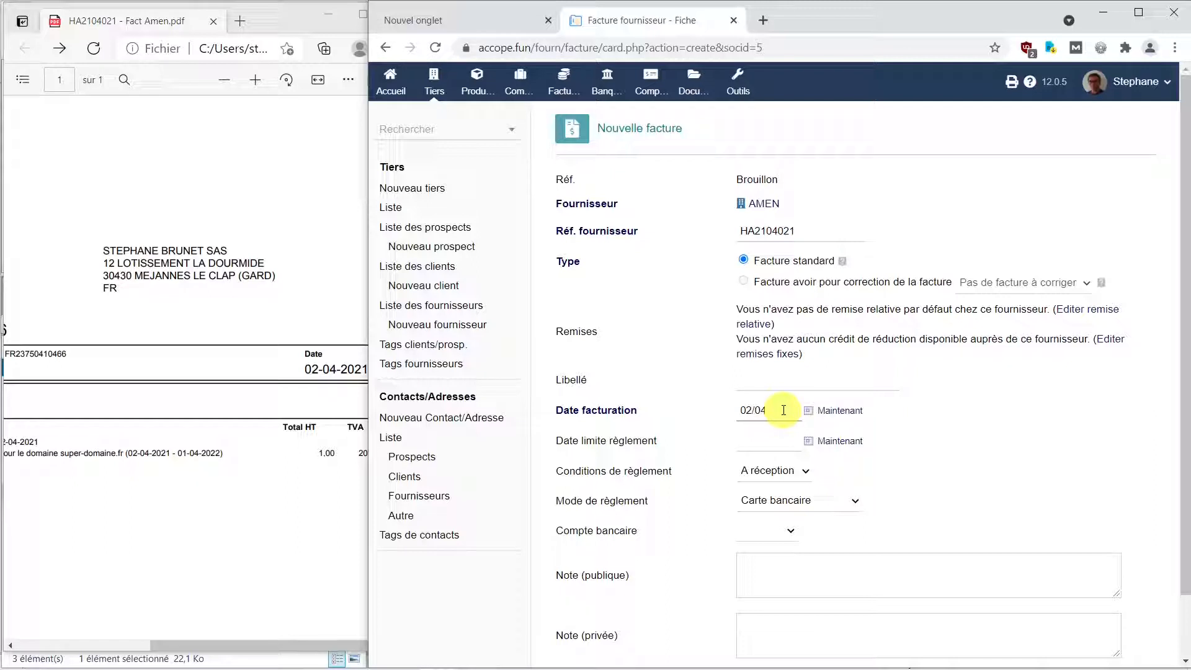
type("2/04/")
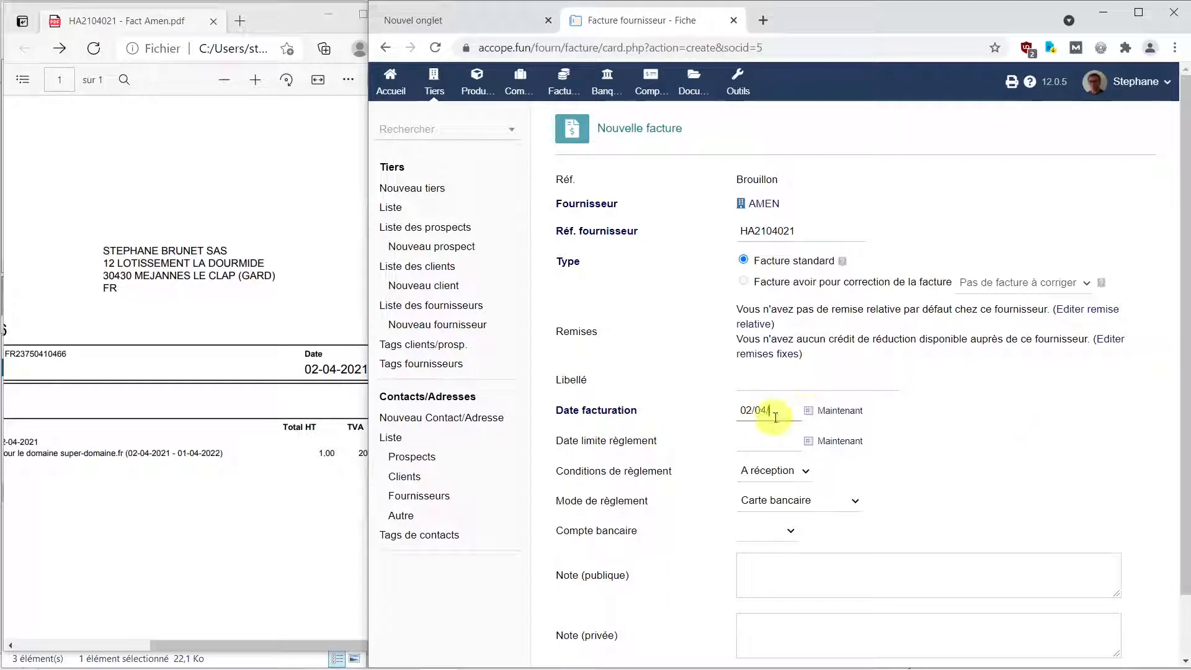
type("2021")
left_click_drag(794, 414, 720, 411)
key("ctrl+c")
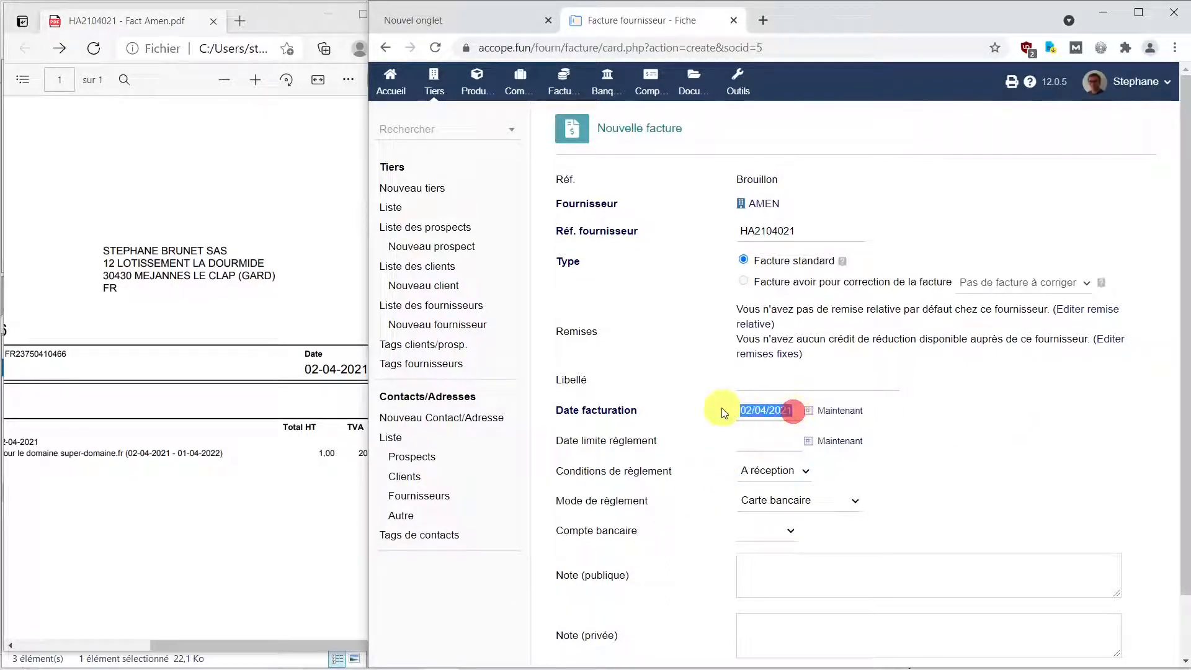
left_click(766, 438)
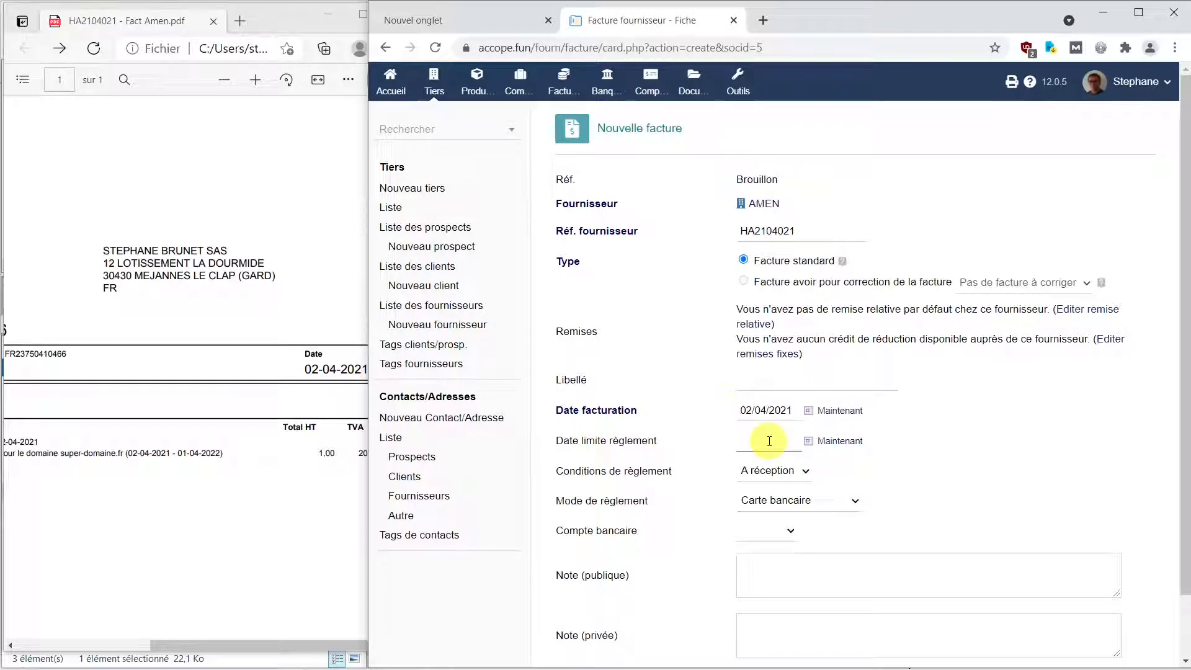
key("ctrl+v")
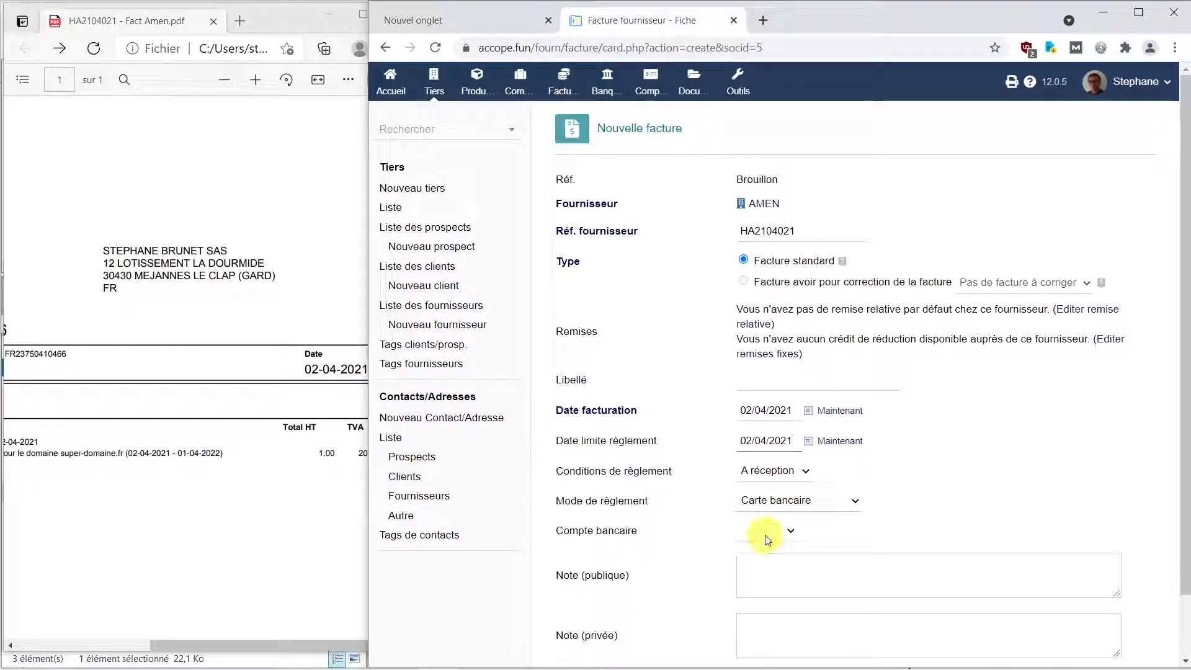
Choose the QONTO bank account and save the invoice as a draft.
left_click(790, 531)
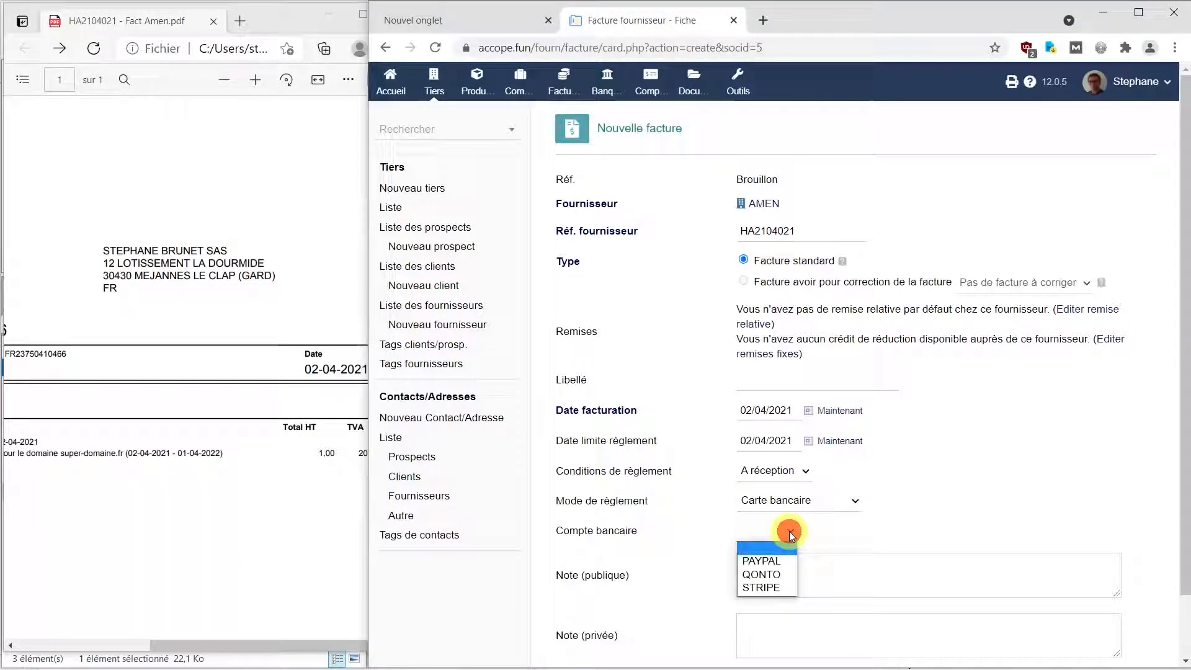
left_click(780, 574)
scroll(771, 571, "down", 2)
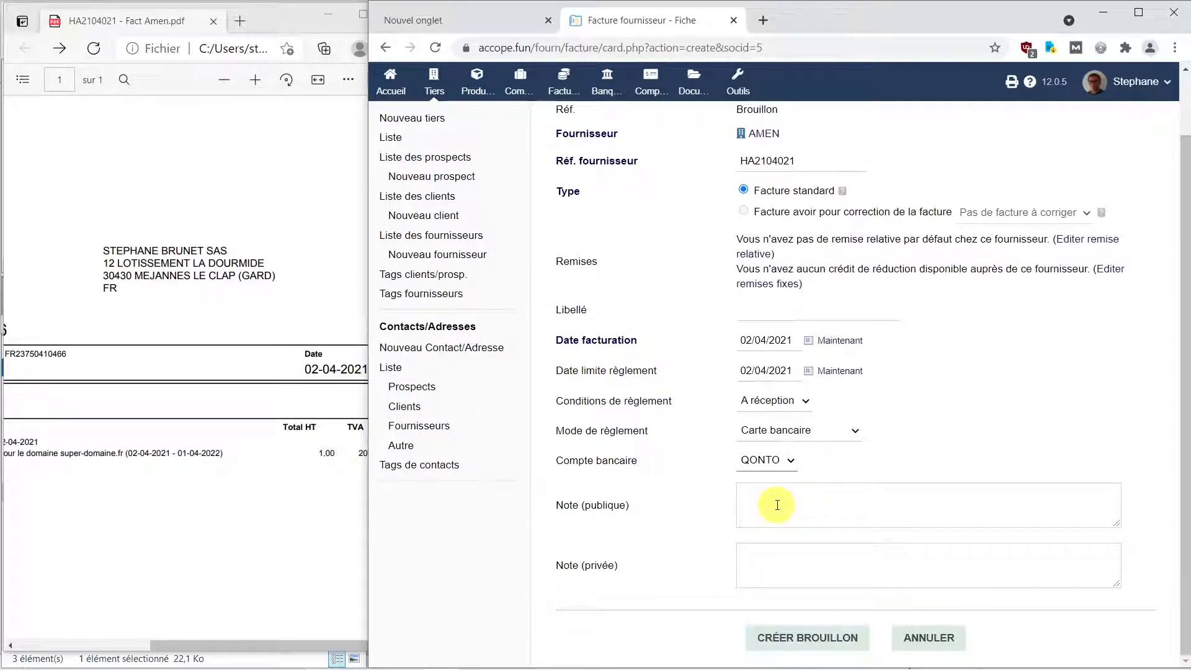
left_click(805, 644)
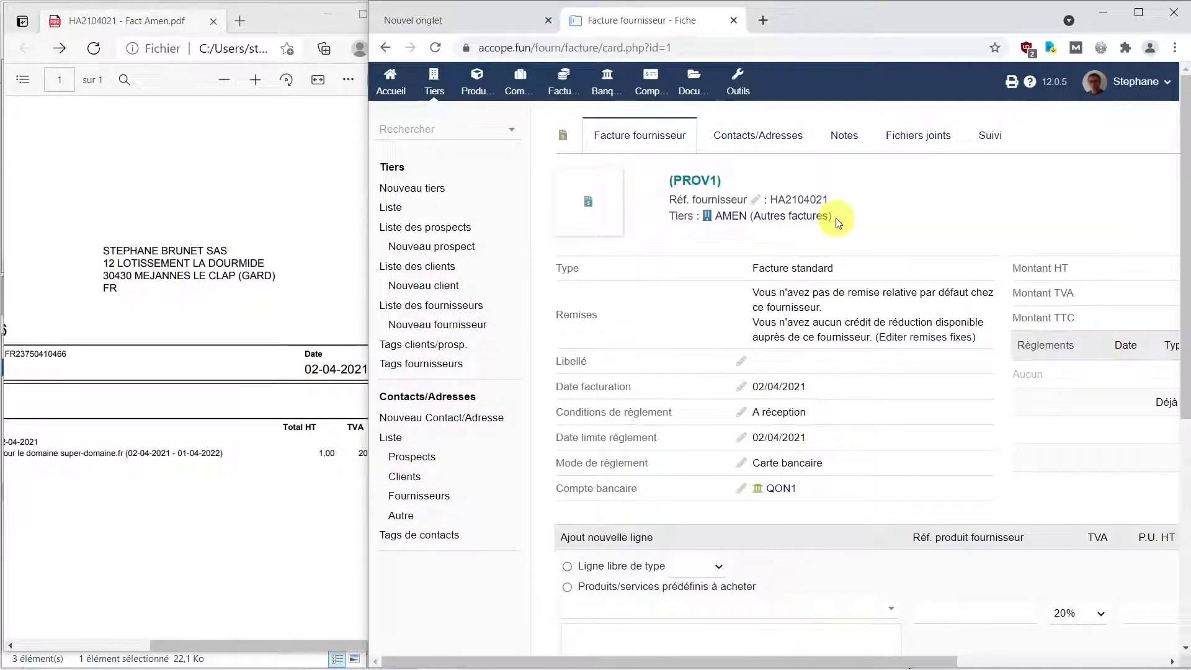
Maximize the invoice card and pick predefined service FI - Frais Internet for a new line.
left_click(1137, 16)
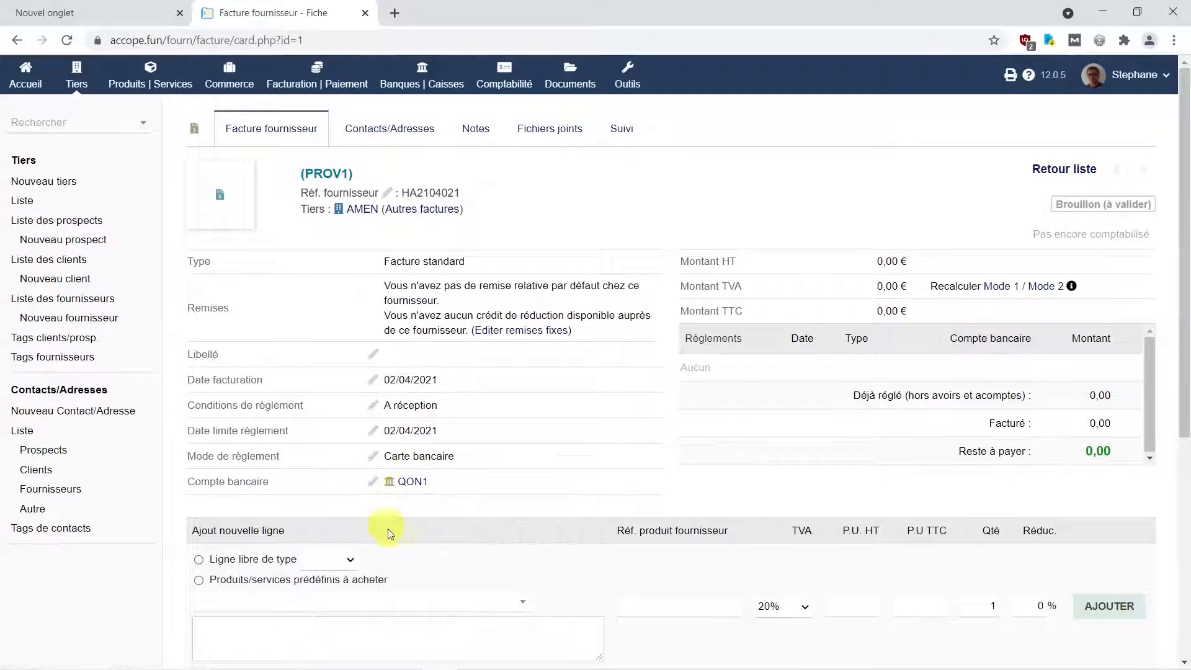
scroll(396, 538, "down", 4)
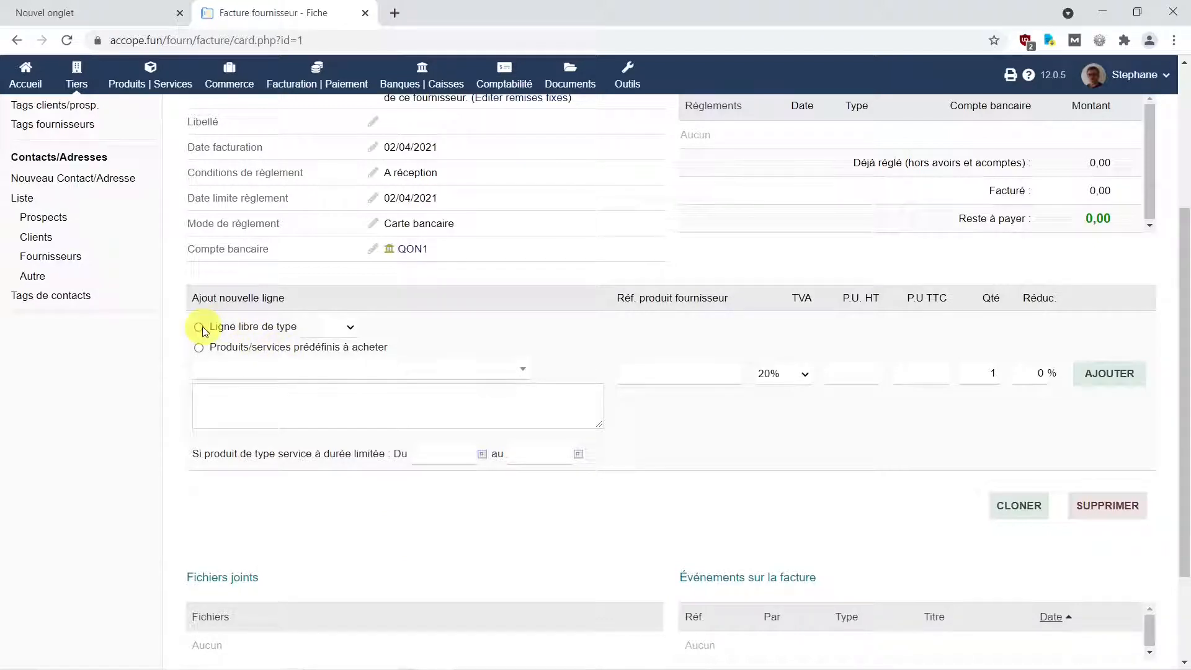
left_click(338, 328)
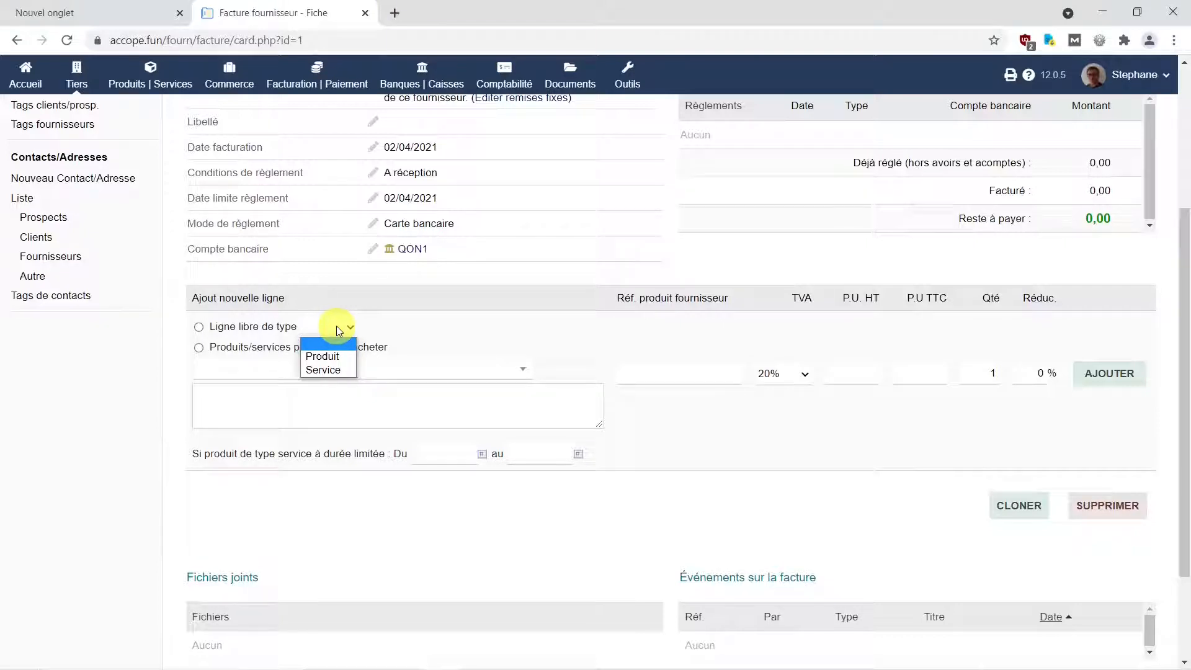
left_click(161, 352)
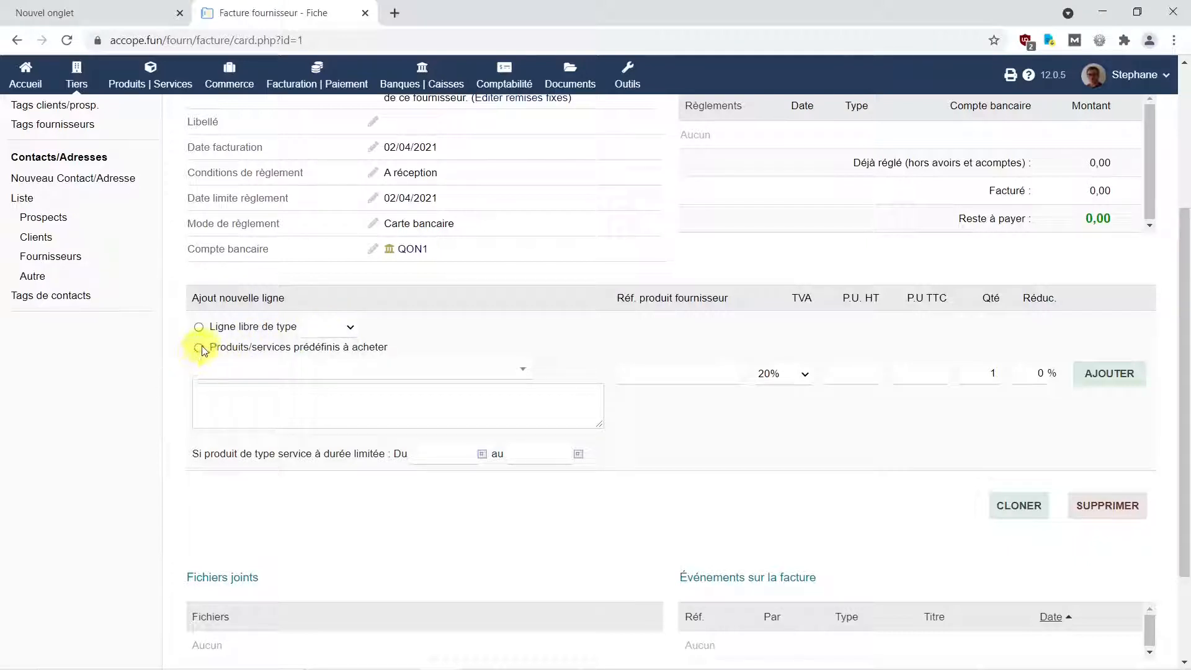
left_click(525, 373)
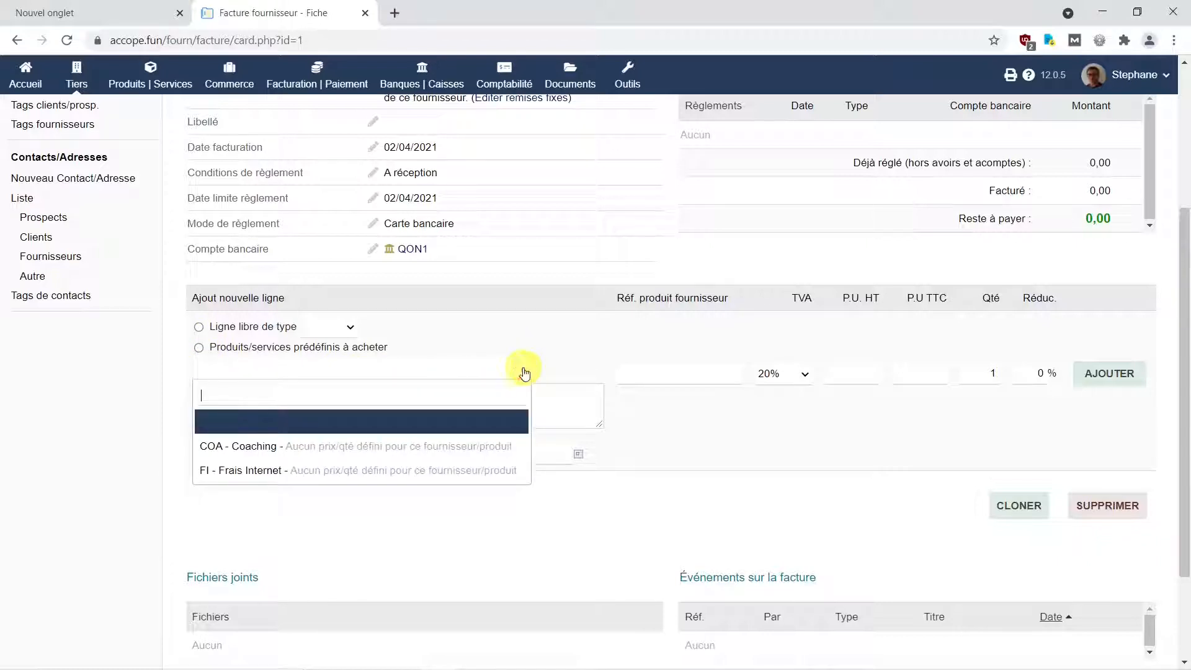
left_click(257, 475)
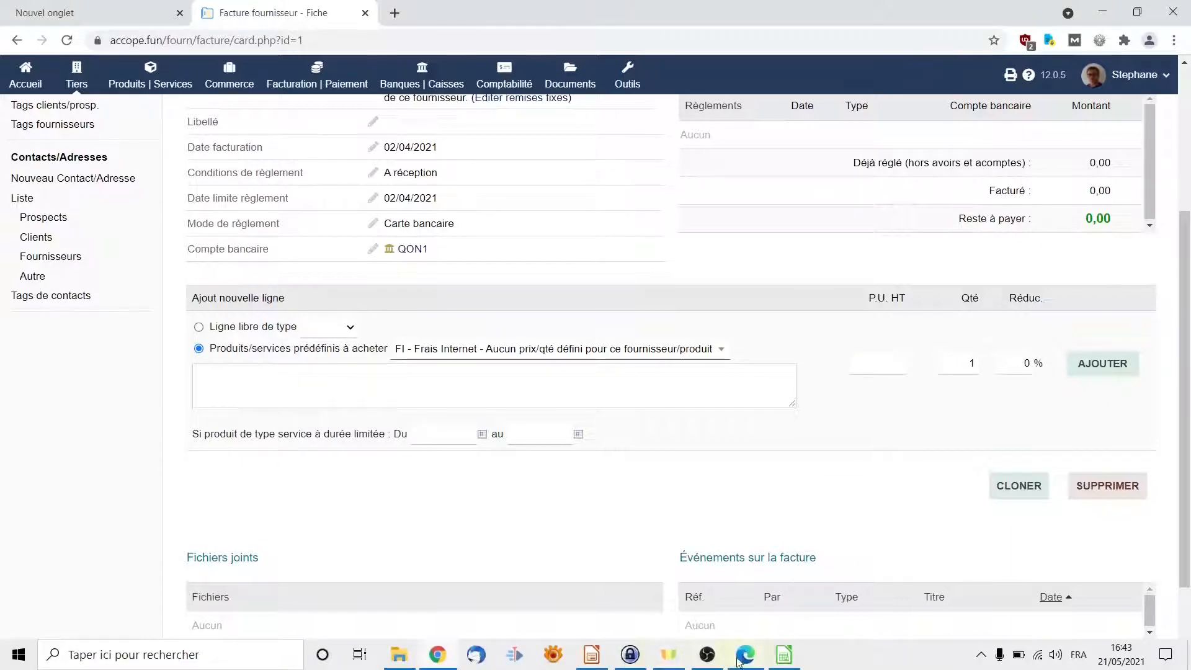
Add the FI - Frais Internet line at 1,00 HT, checked against the PDF.
left_click(739, 661)
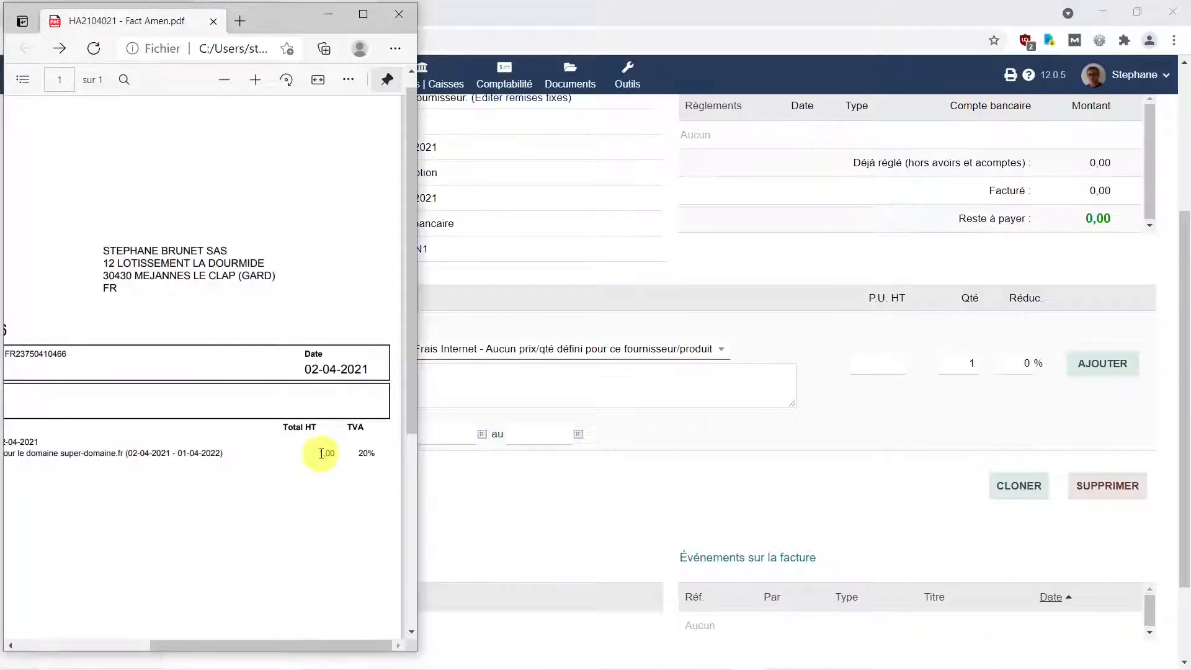
left_click(886, 362)
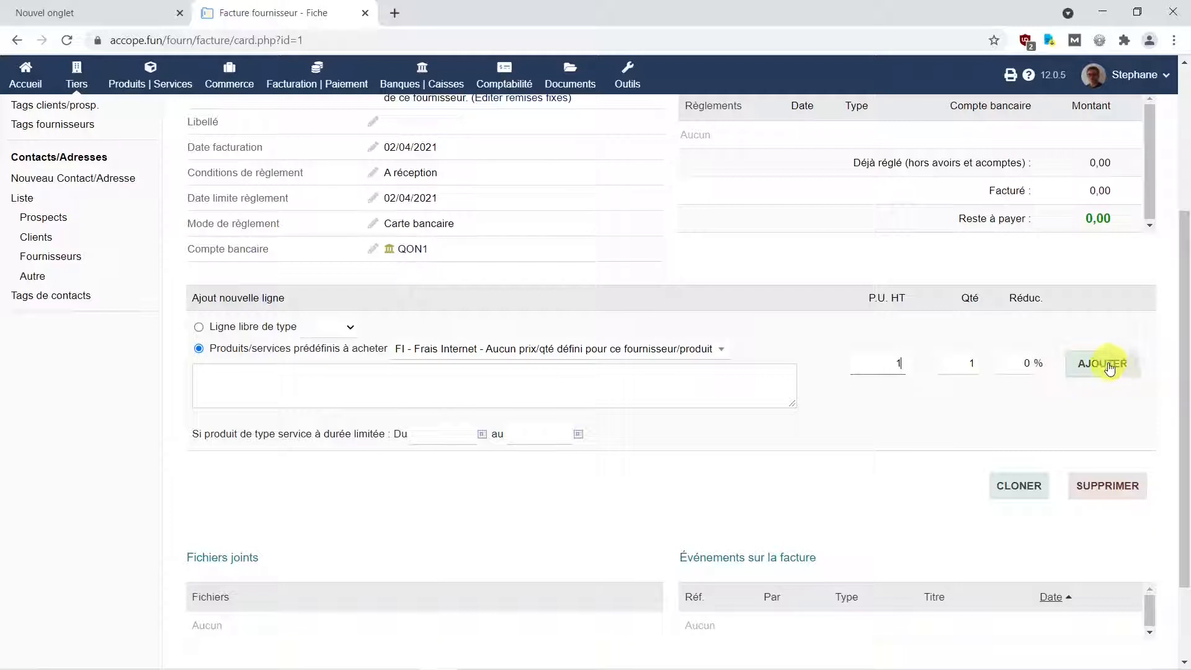
left_click(1110, 368)
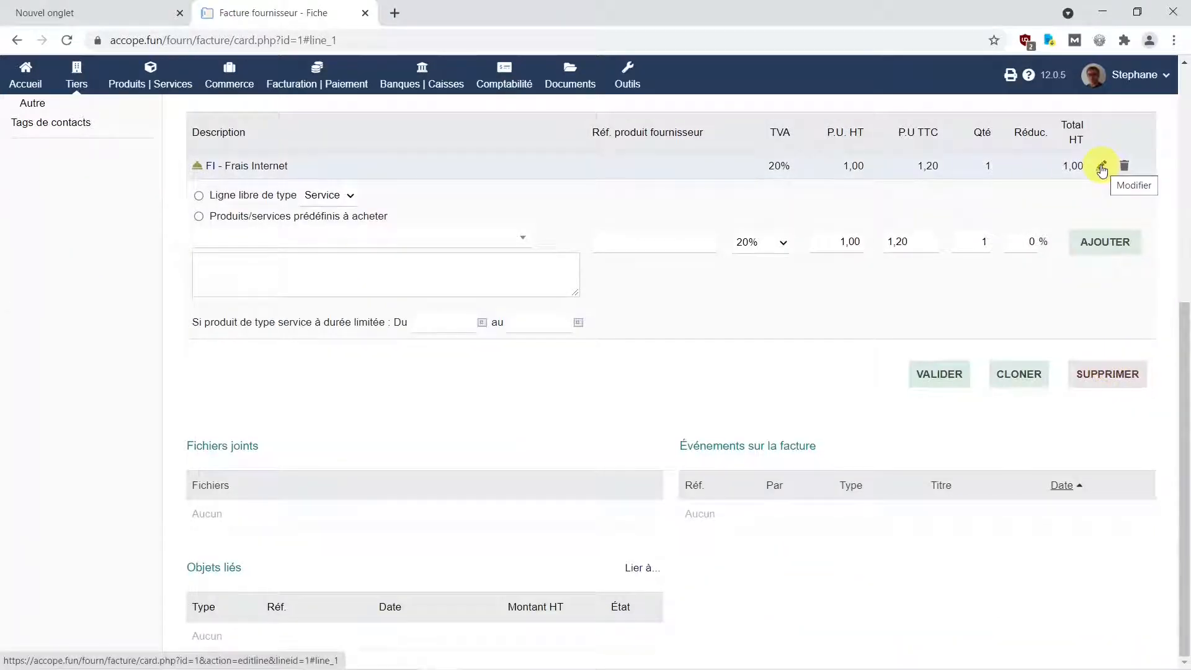
Delete the line's 'Frais Internet' description text and save the line.
left_click(1101, 168)
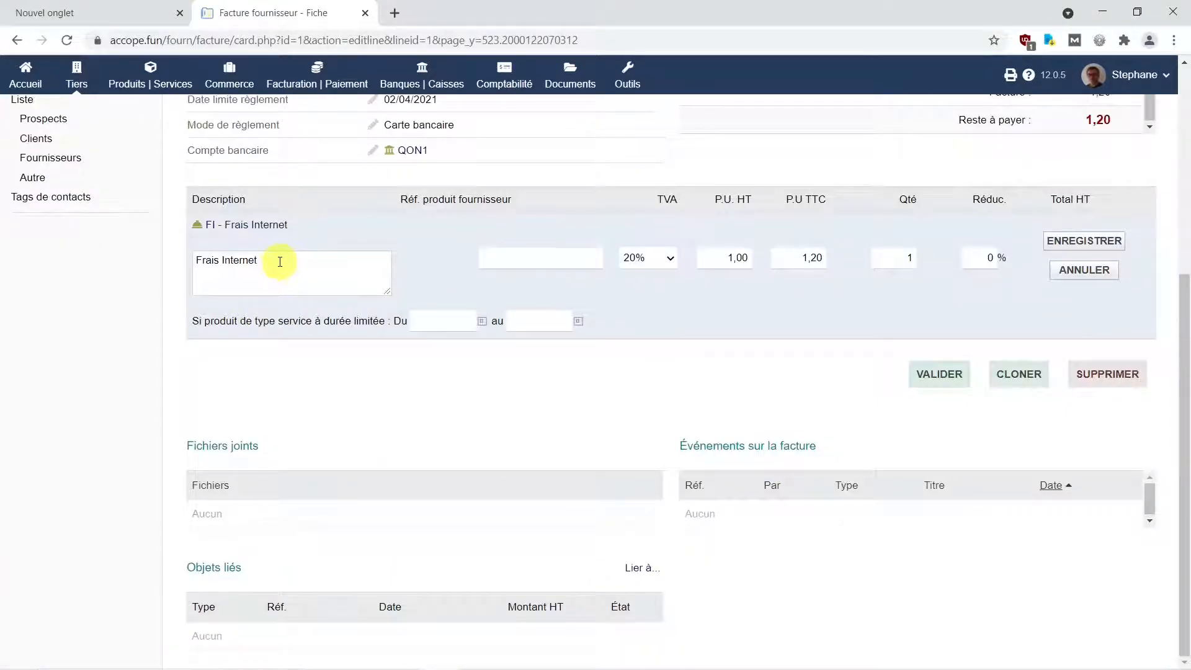
left_click_drag(280, 262, 103, 276)
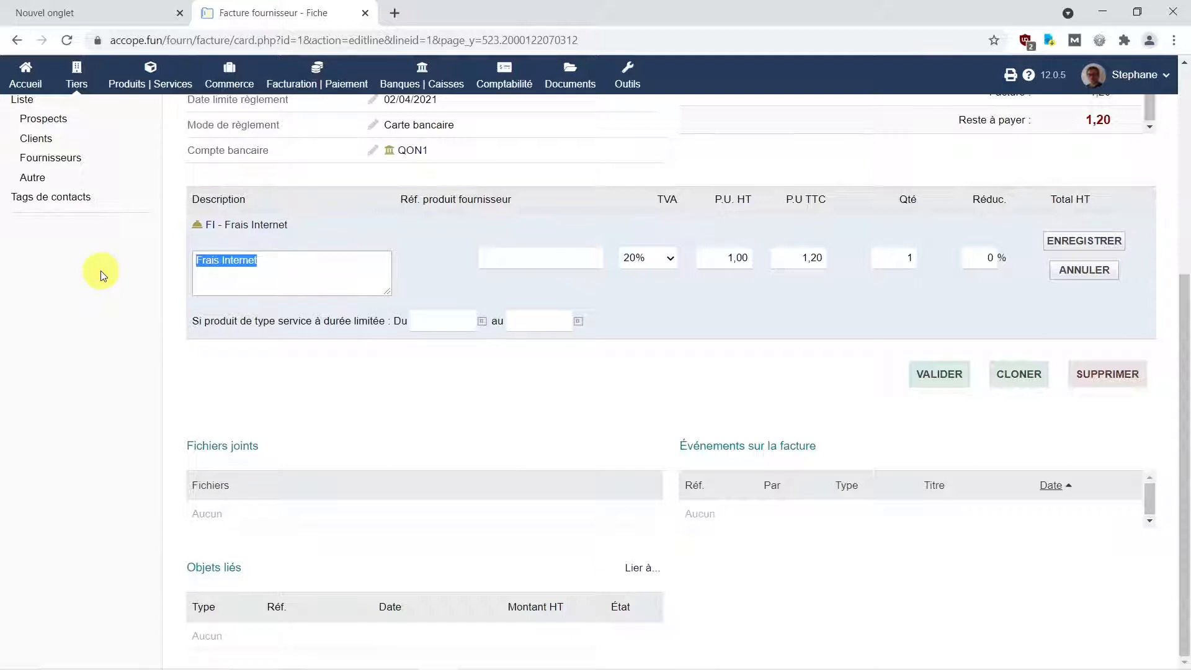
key("BackSpace")
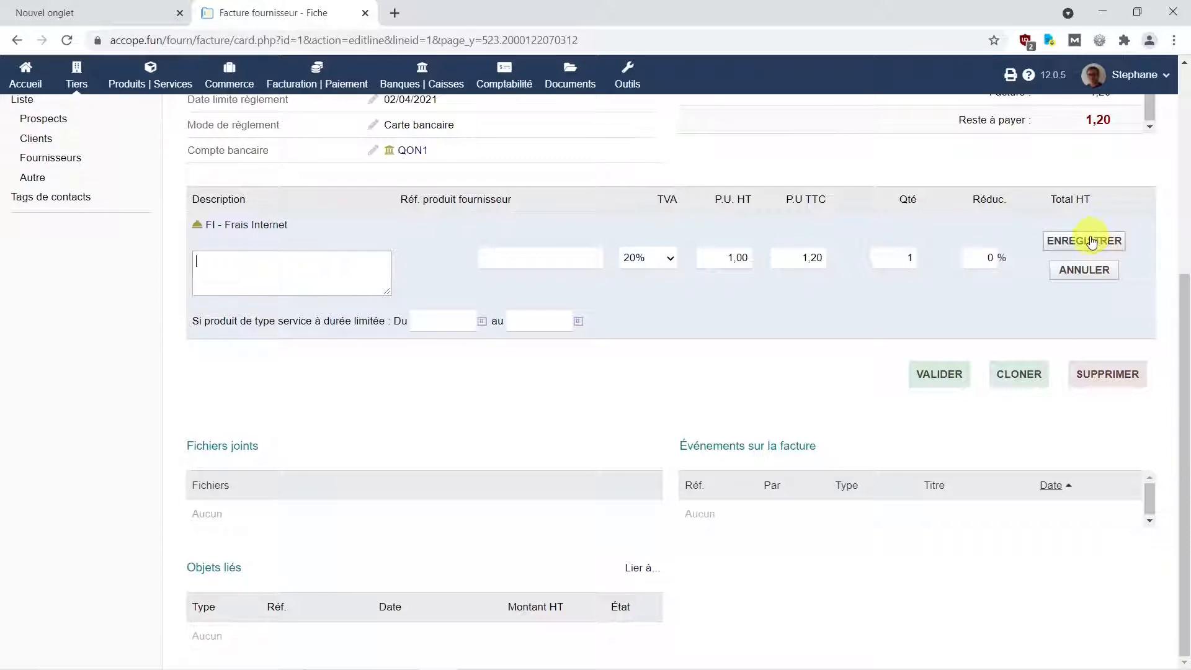
left_click(1092, 241)
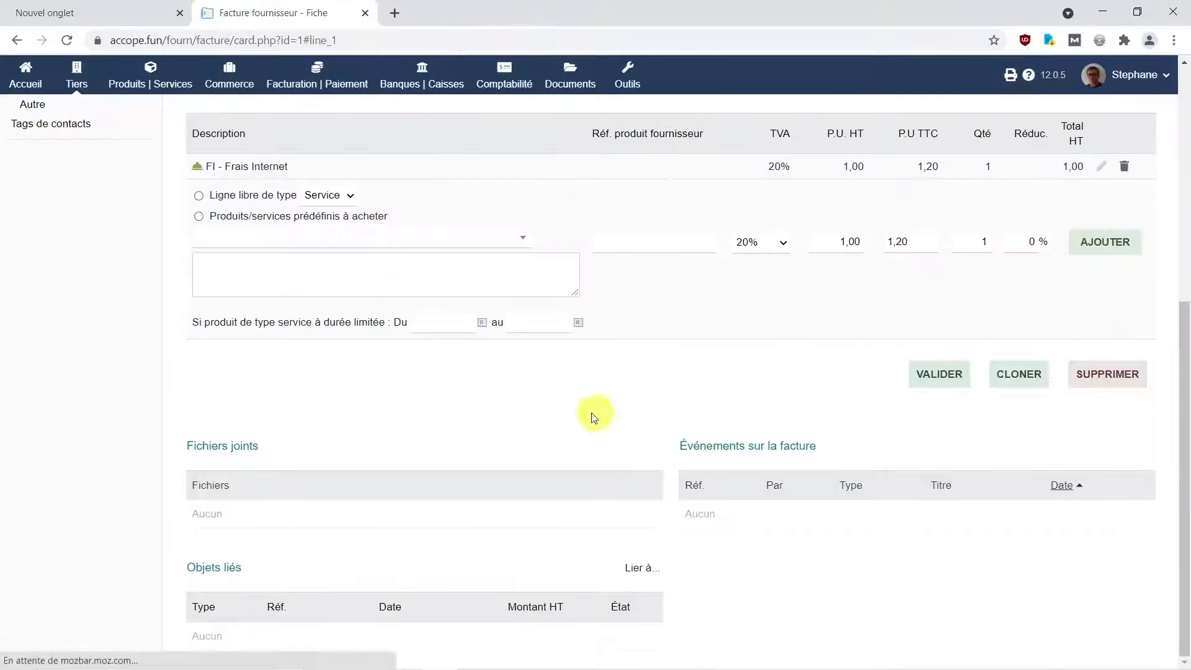
left_click(556, 416)
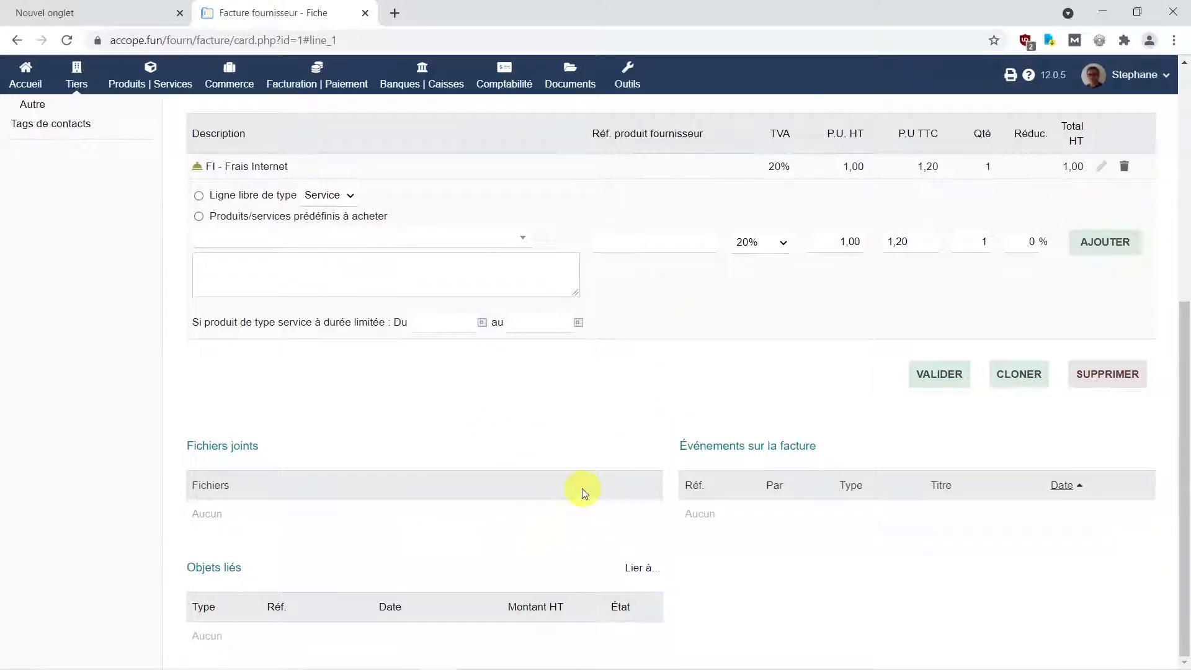
scroll(633, 316, "up", 7)
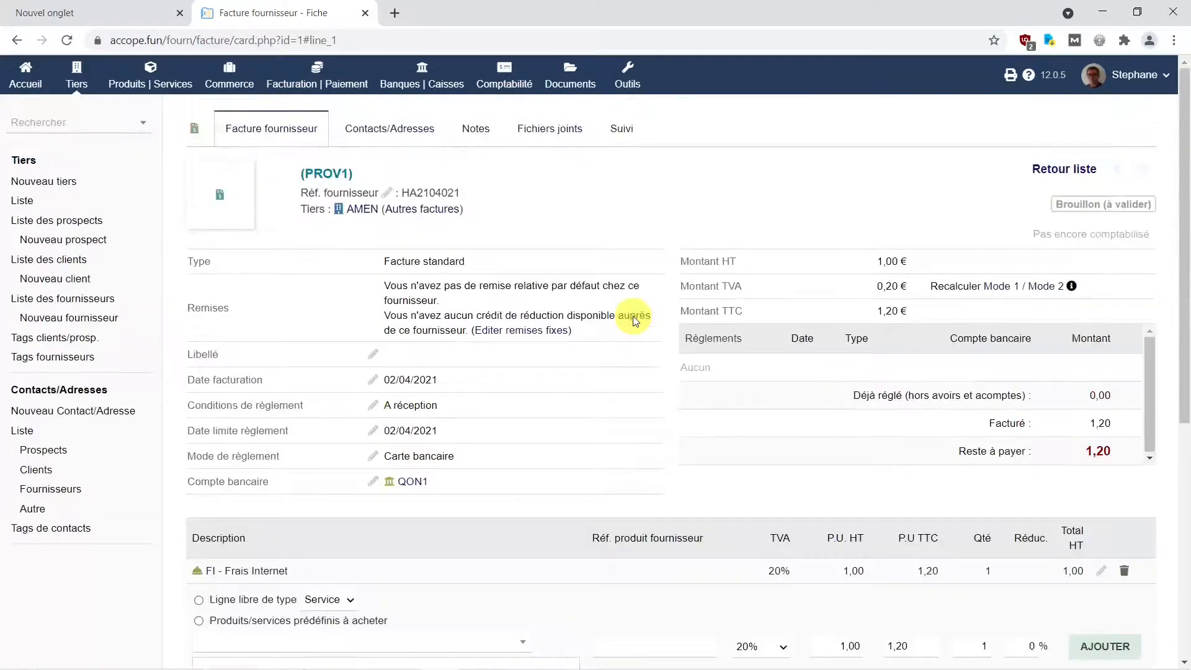
Attach HA2104021 - Fact Amen.pdf from the Transfert folder, keeping its original file name.
left_click(1140, 14)
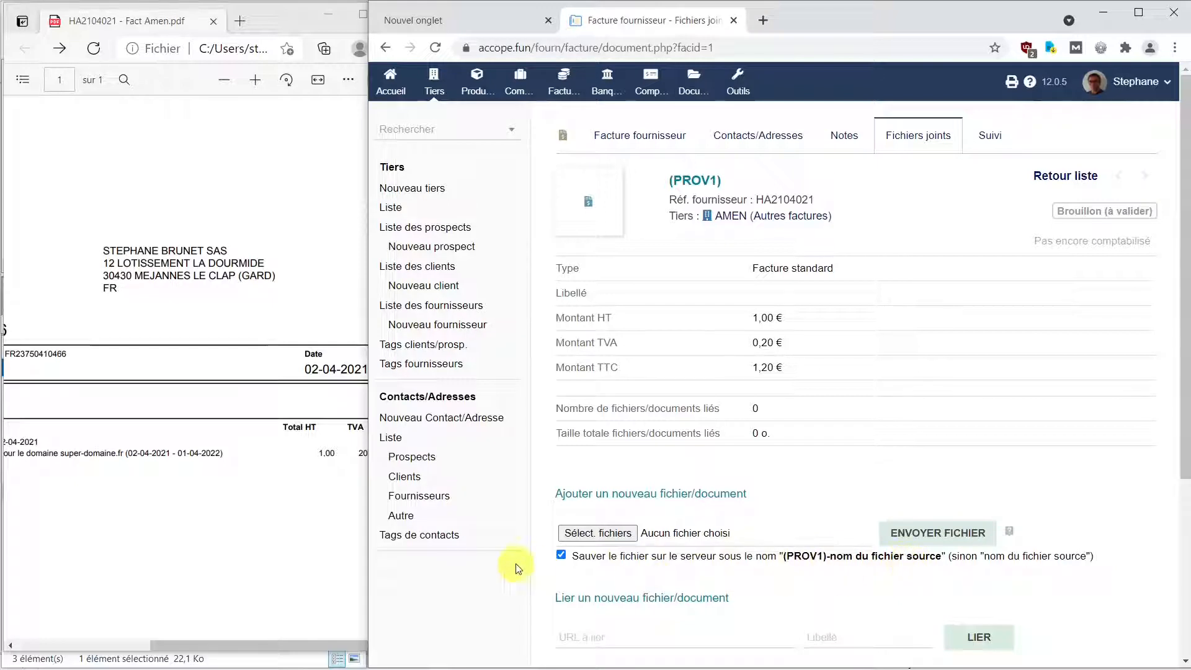
left_click(562, 555)
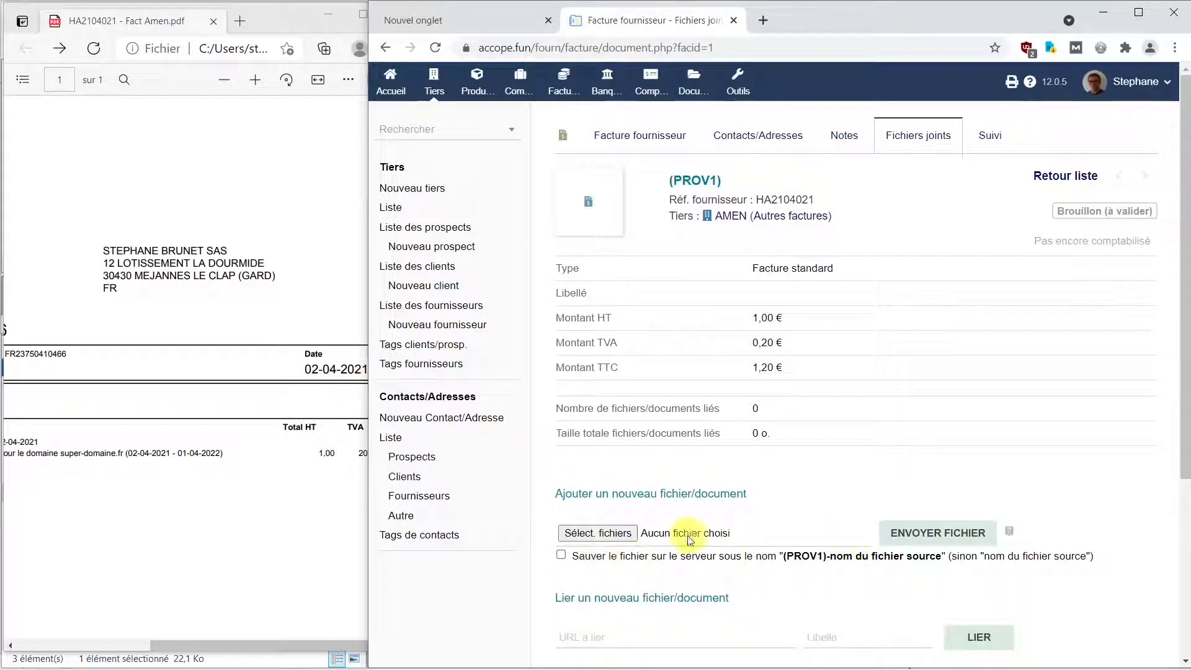
mouse_move(683, 667)
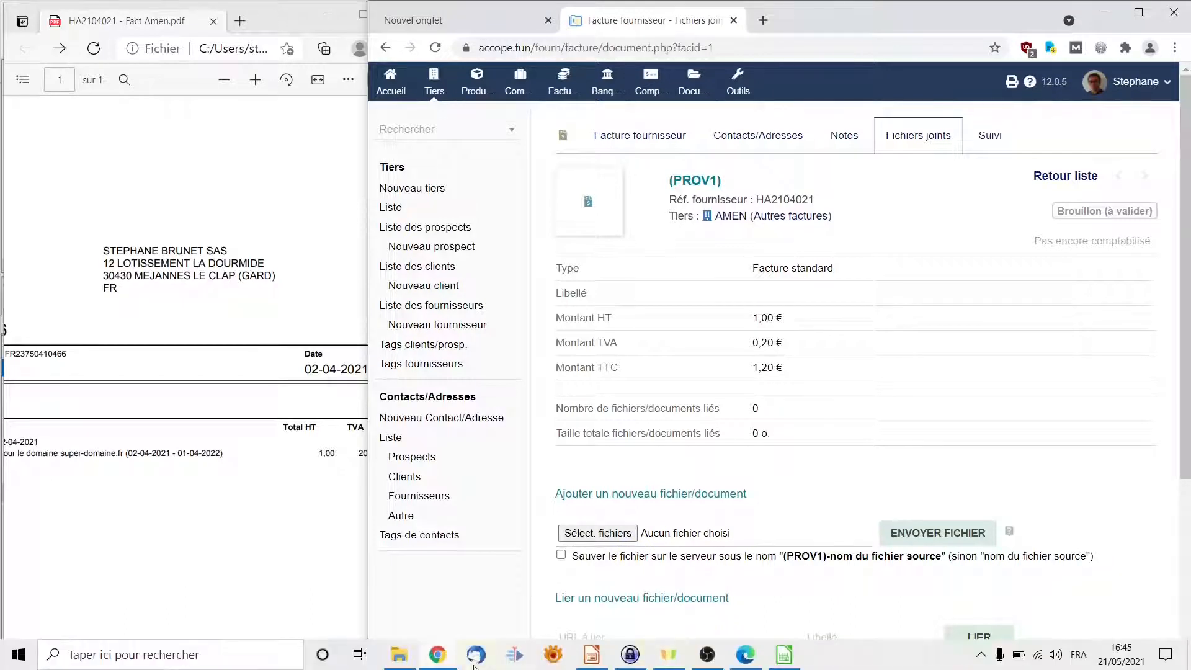
left_click(399, 655)
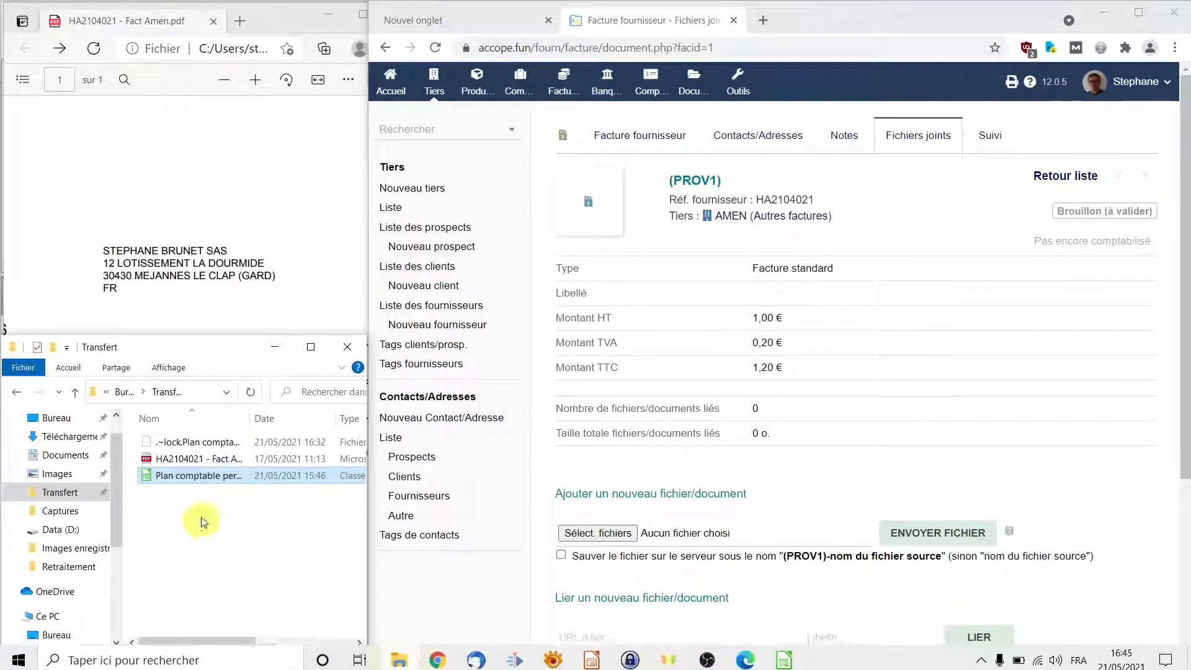
left_click(199, 466)
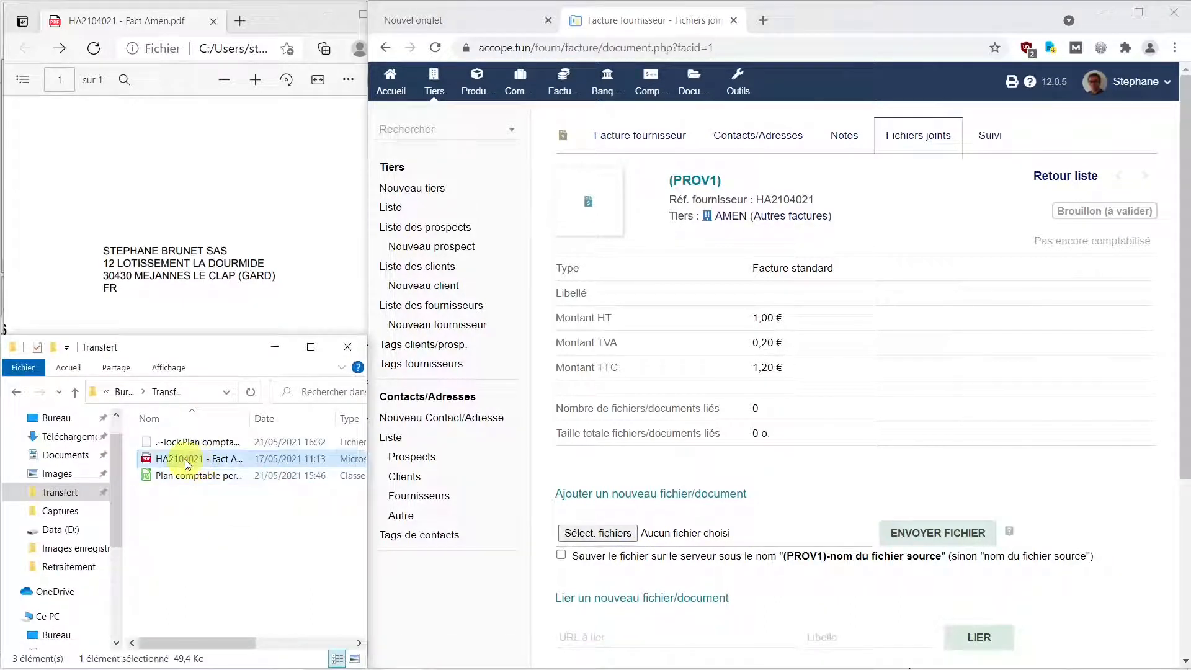
left_click_drag(186, 464, 688, 536)
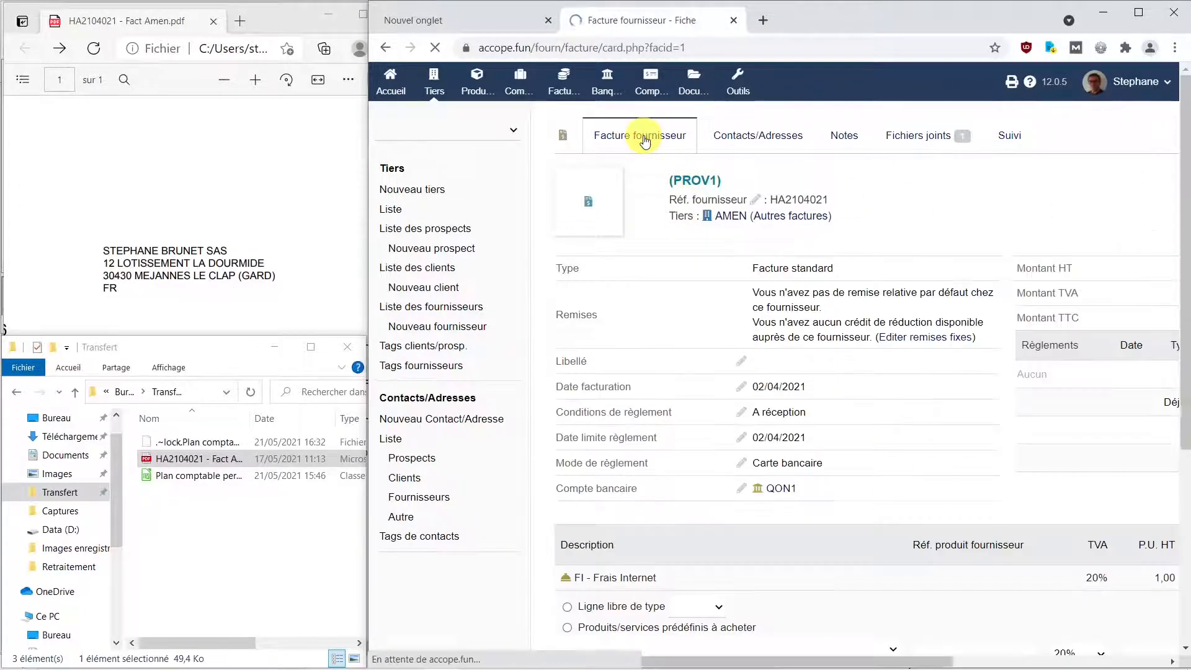
Preview the attached HA2104021 - Fact Amen.pdf to confirm AMEN's 02-04-2021 invoice.
scroll(689, 310, "down", 3)
scroll(692, 310, "down", 5)
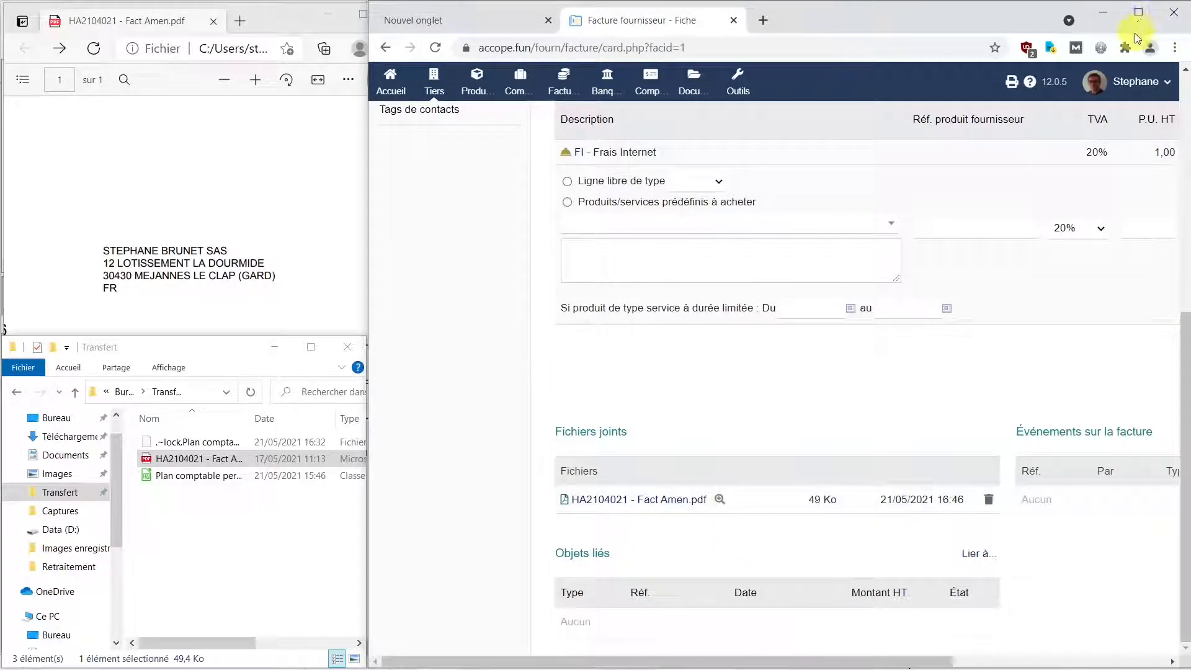
left_click(1138, 12)
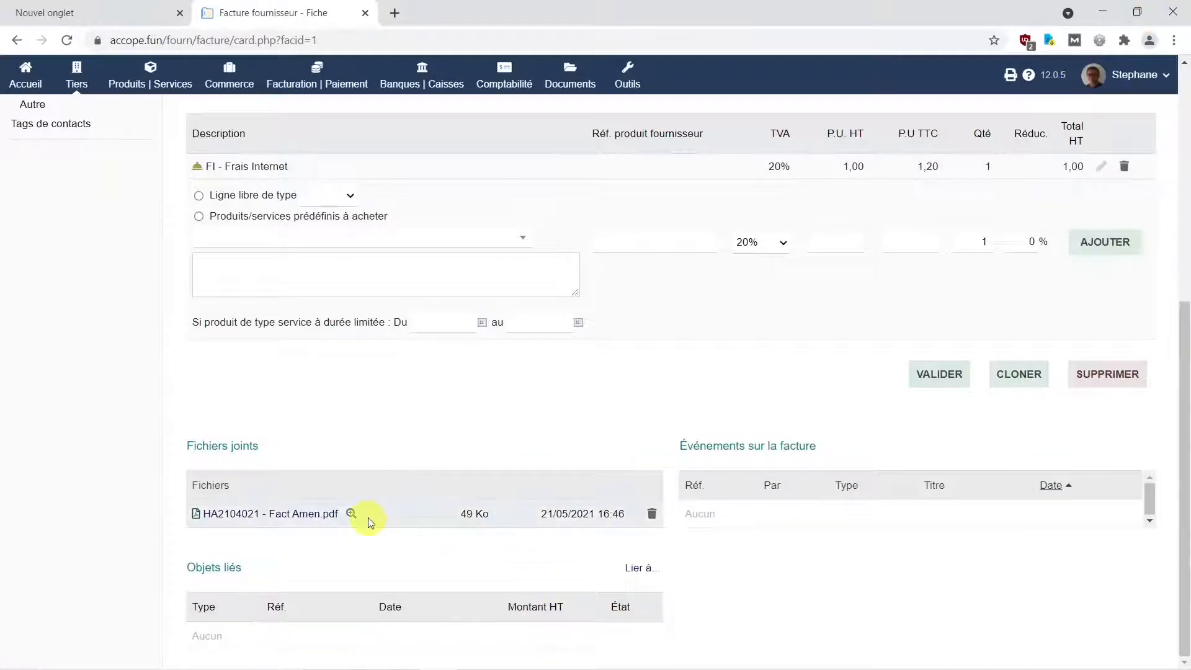
left_click(351, 512)
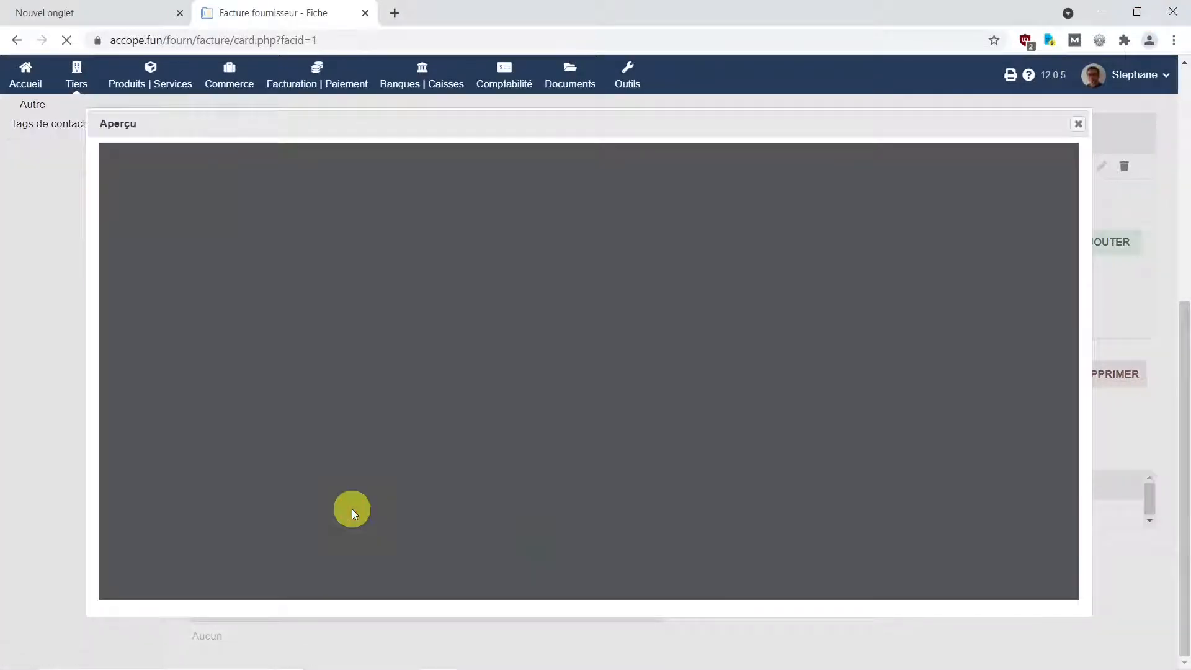
scroll(662, 401, "down", 10)
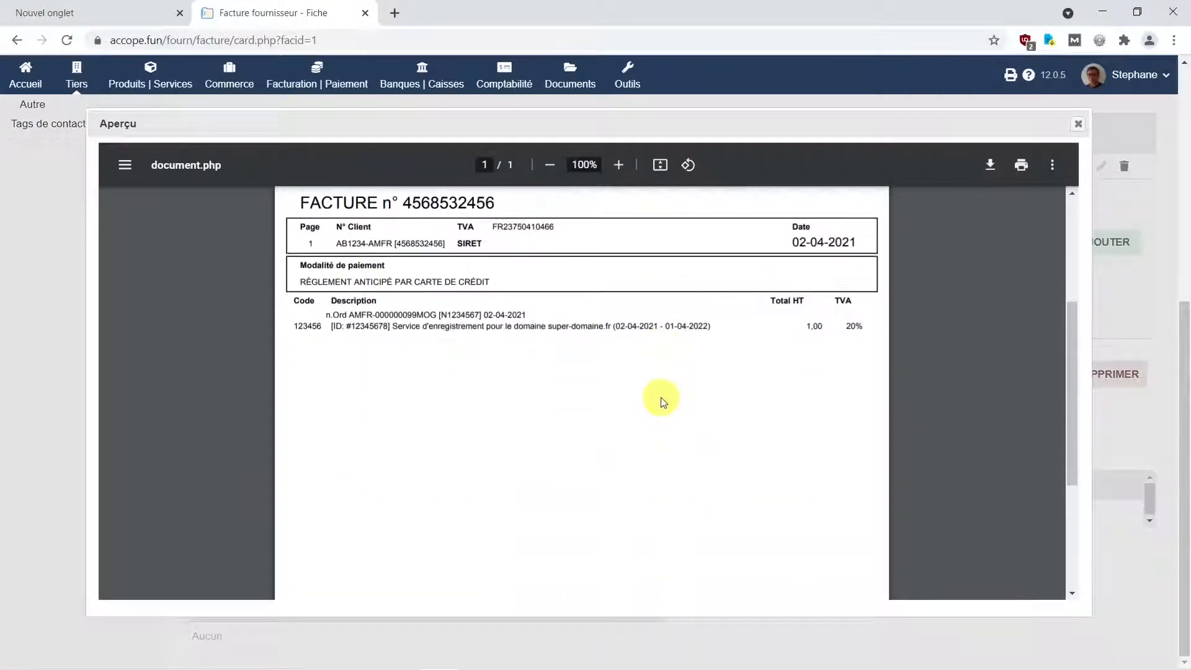
scroll(661, 397, "up", 10)
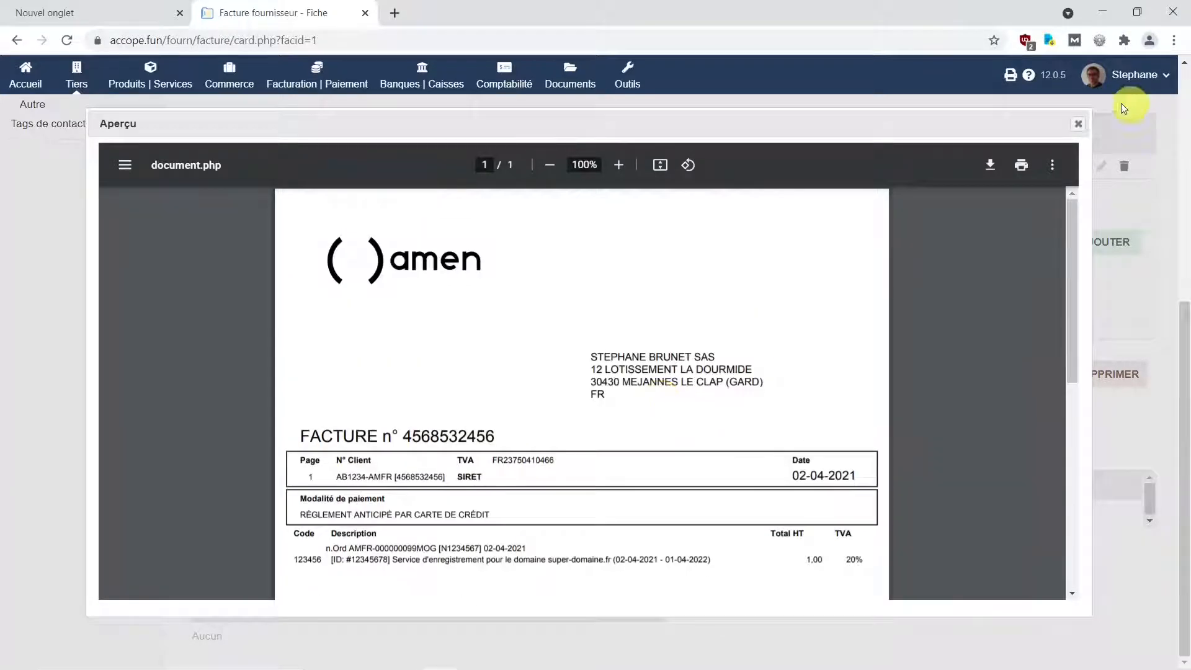
left_click(1079, 129)
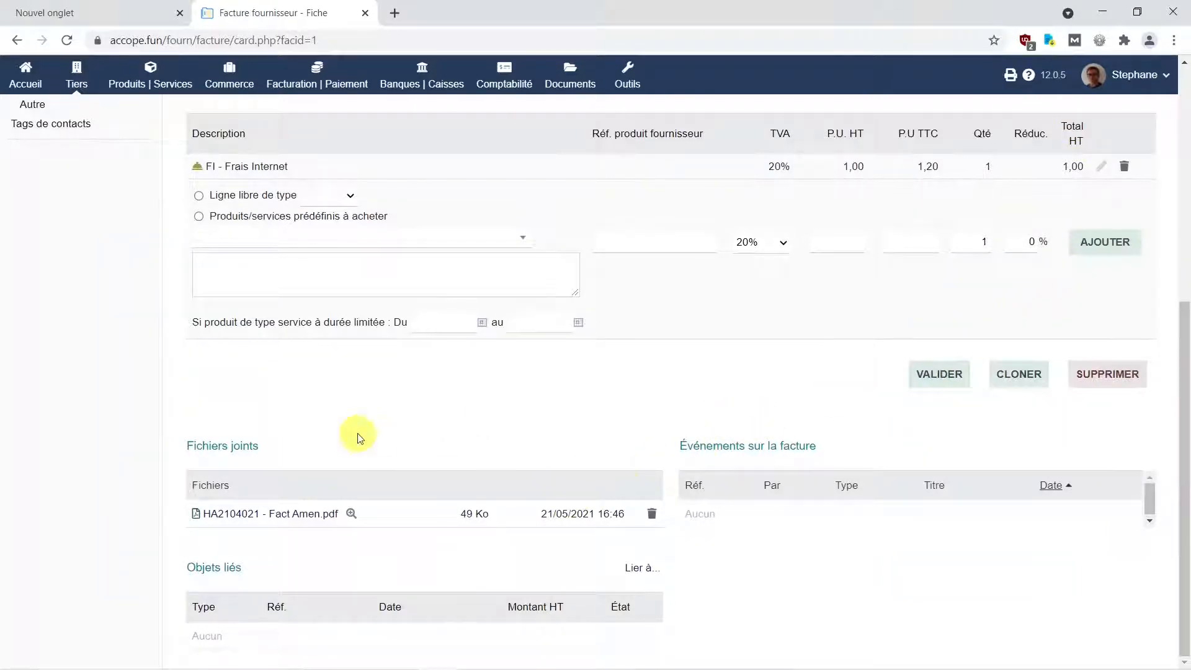
scroll(358, 437, "up", 7)
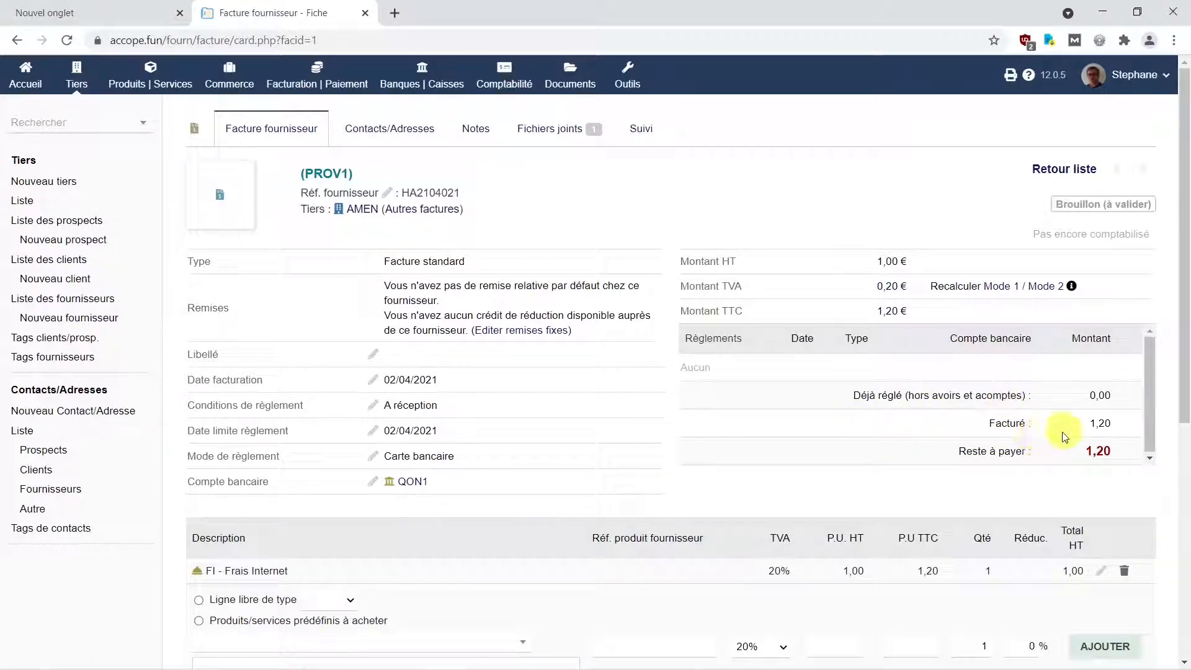
Scroll down to the VALIDER button below the invoice lines.
scroll(1021, 481, "down", 4)
scroll(1017, 489, "down", 3)
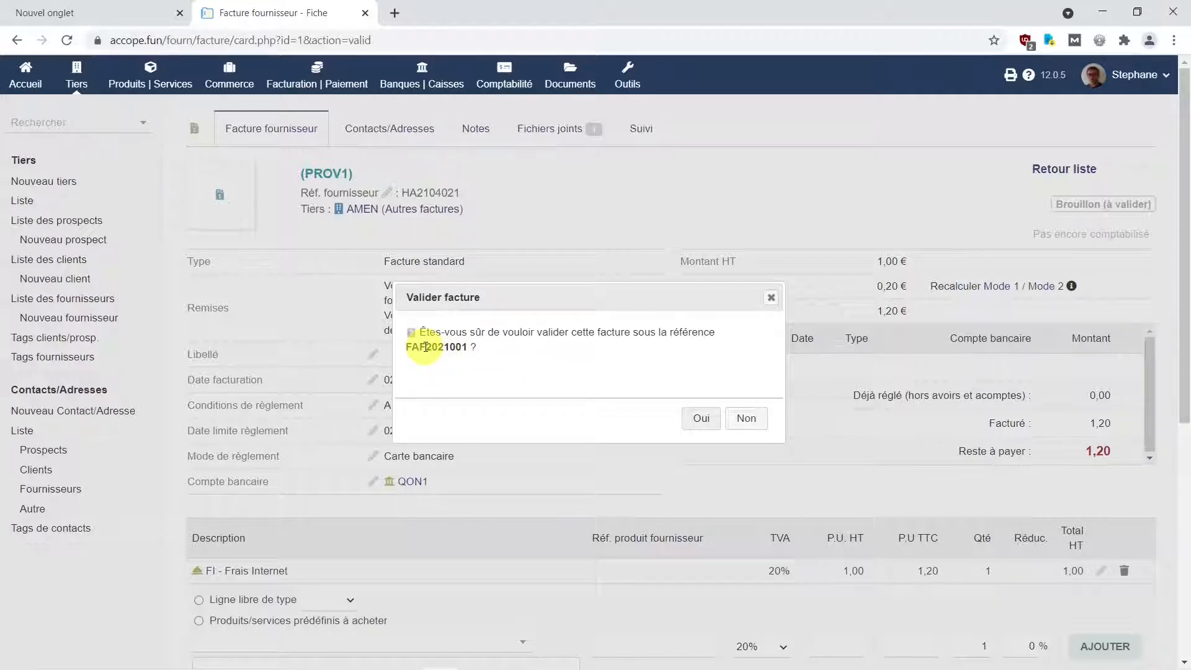
mouse_move(563, 669)
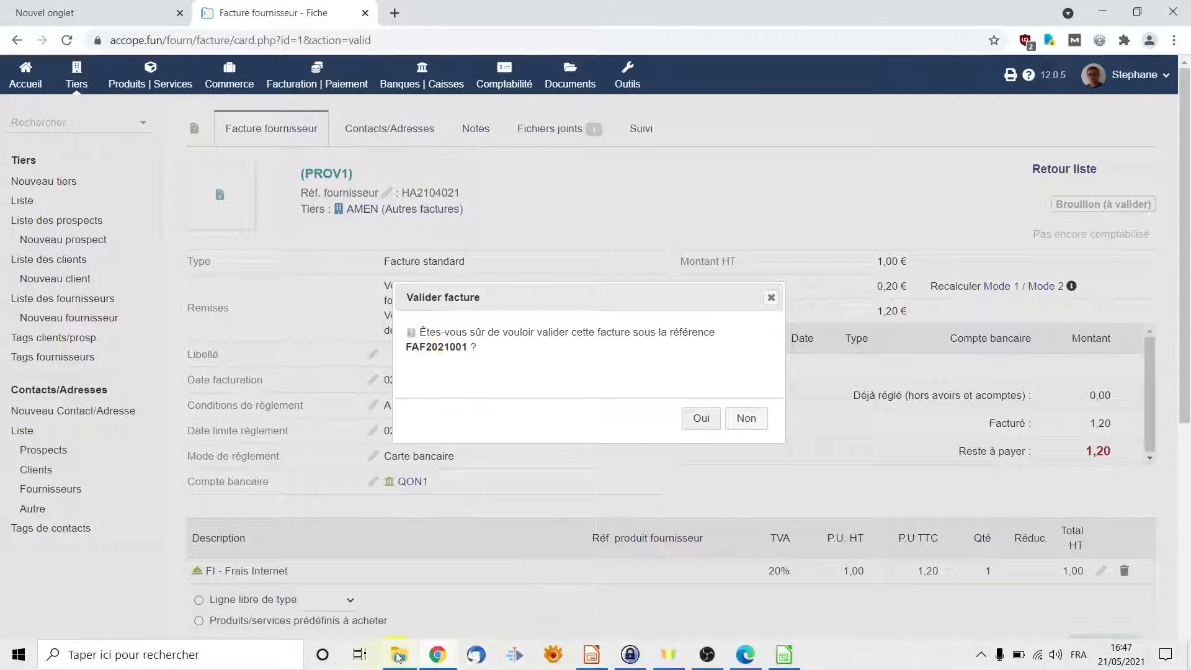
mouse_move(402, 659)
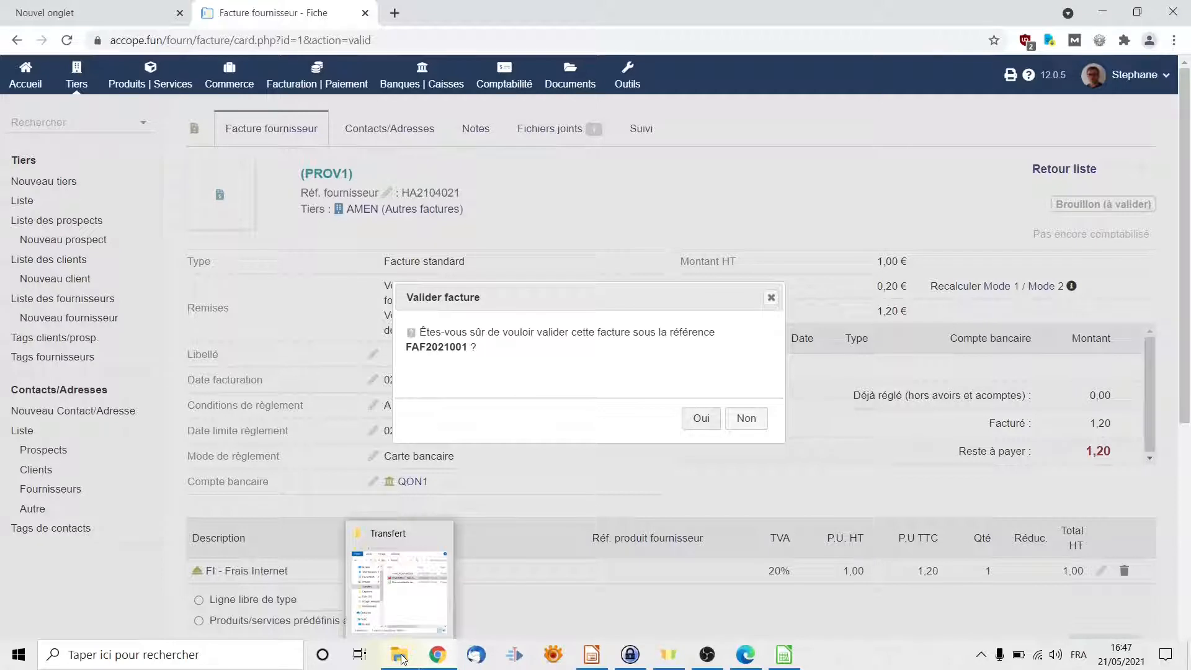
In the Transfert folder, prefix the HA2104021 invoice PDF's name with 'FAF2021001 - '.
left_click(400, 656)
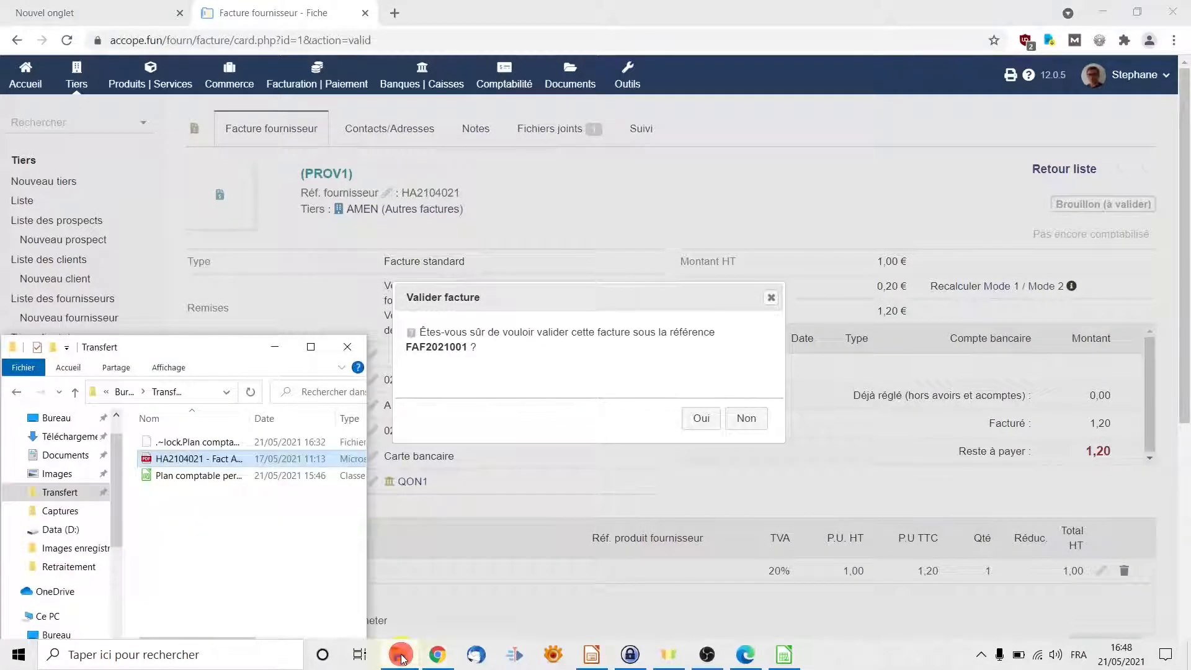
left_click(162, 458)
left_click(160, 459)
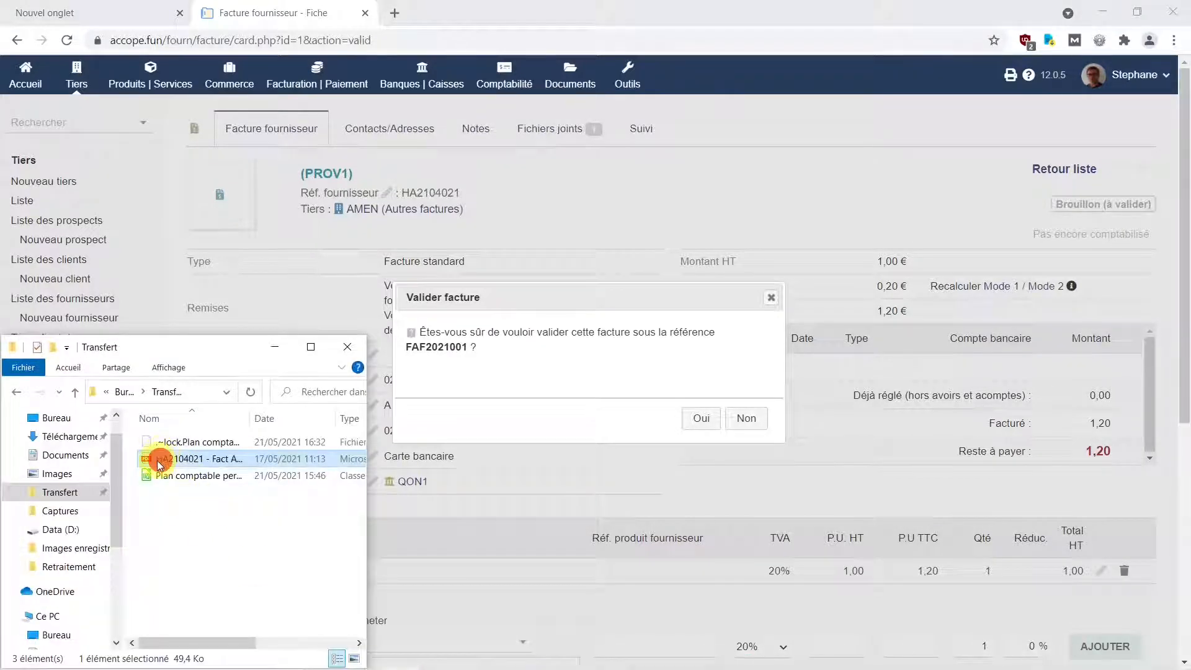
left_click(160, 462)
right_click(238, 459)
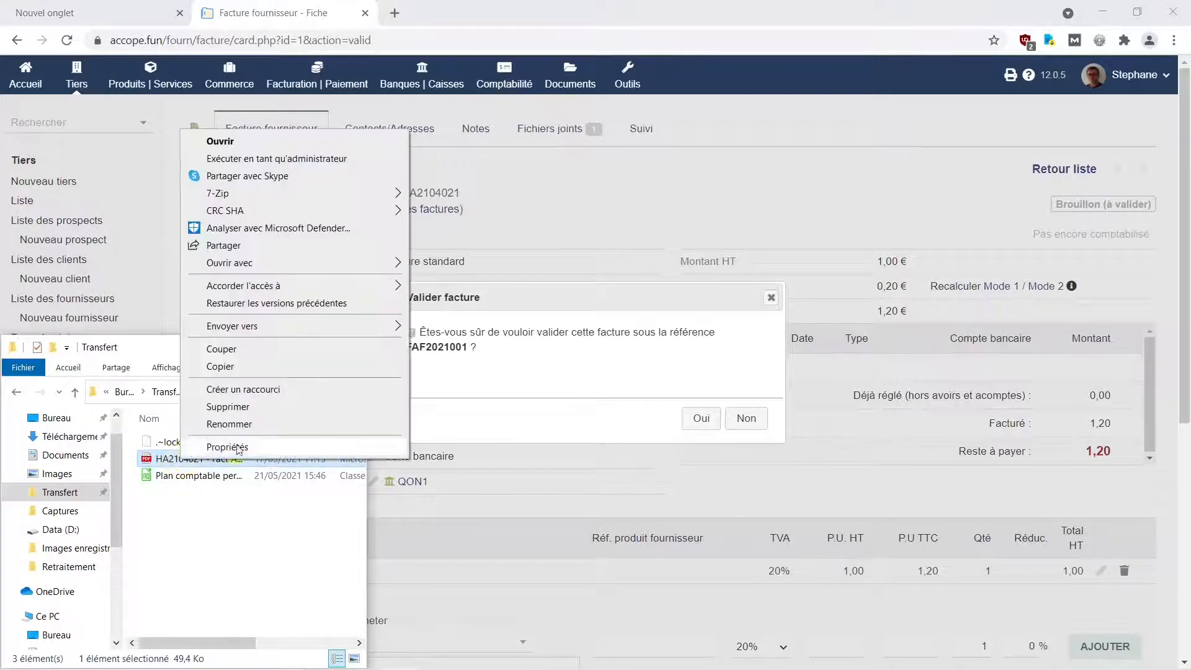
left_click(251, 423)
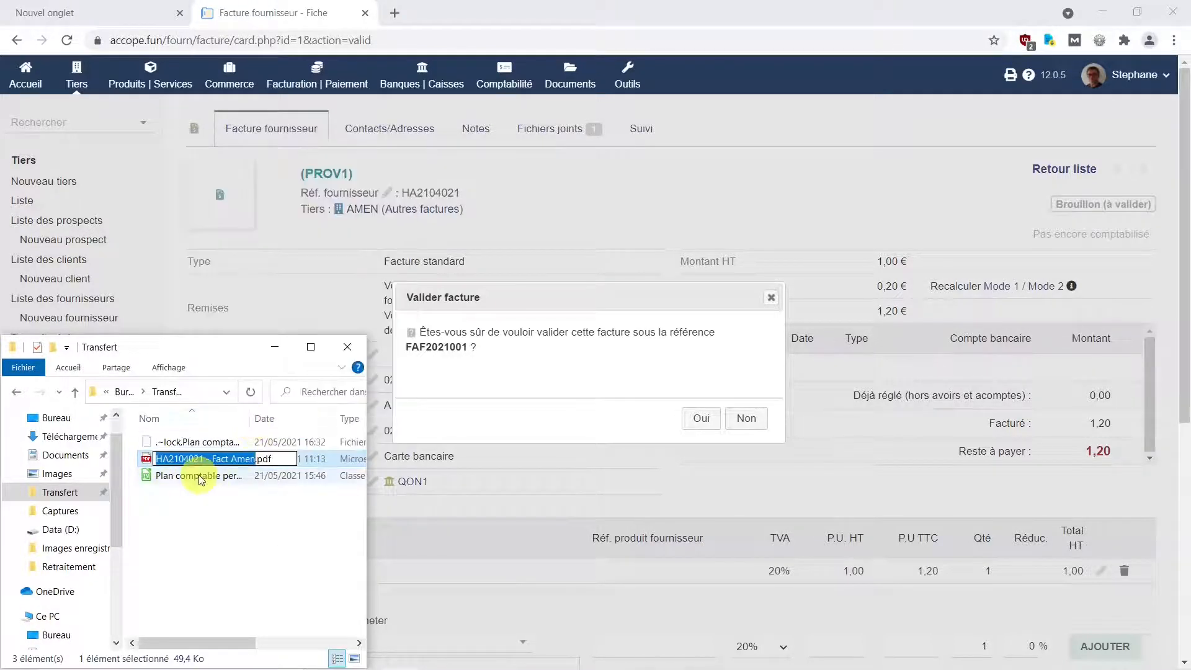
key("Right")
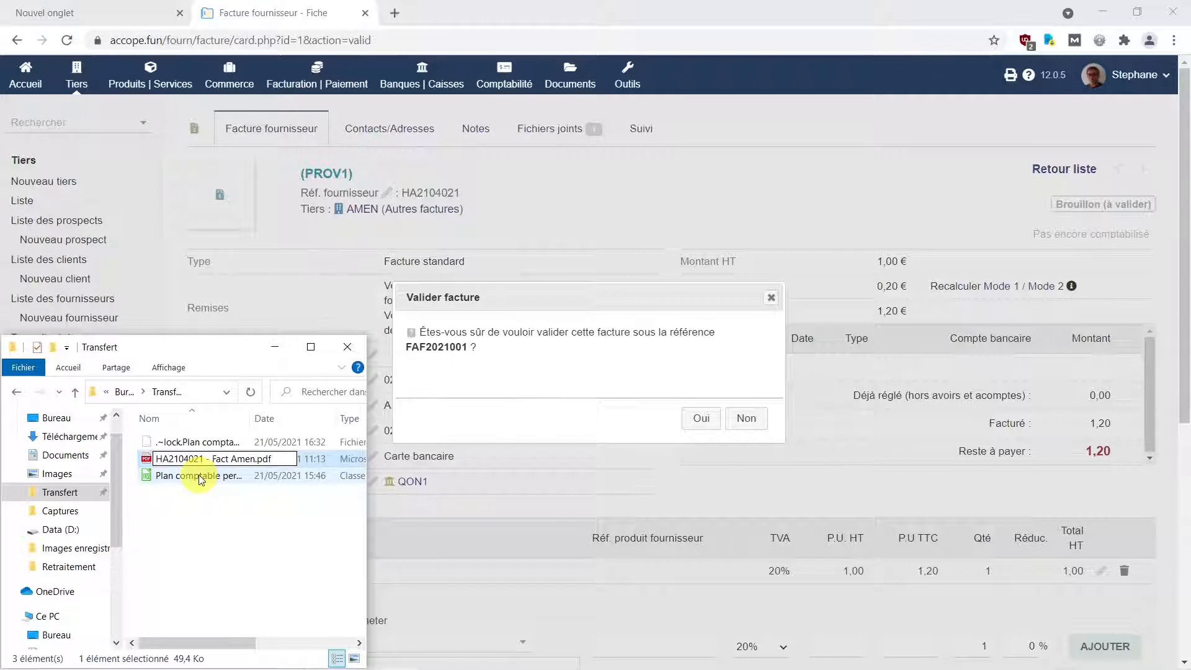
type("FAF202")
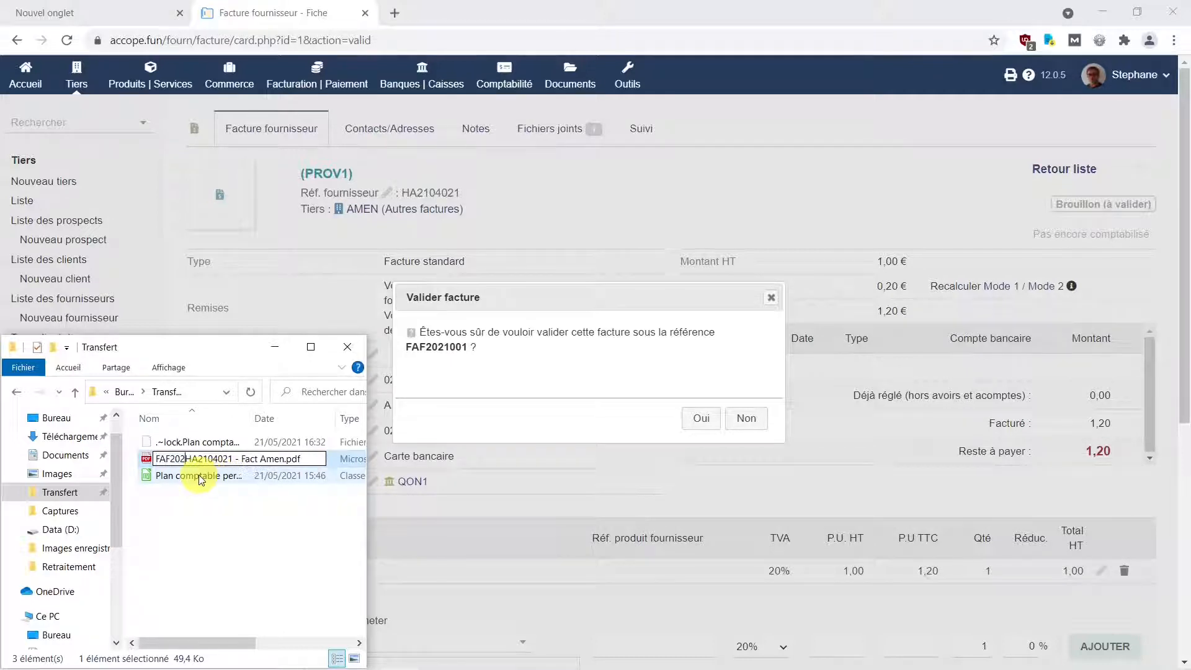
type("1001")
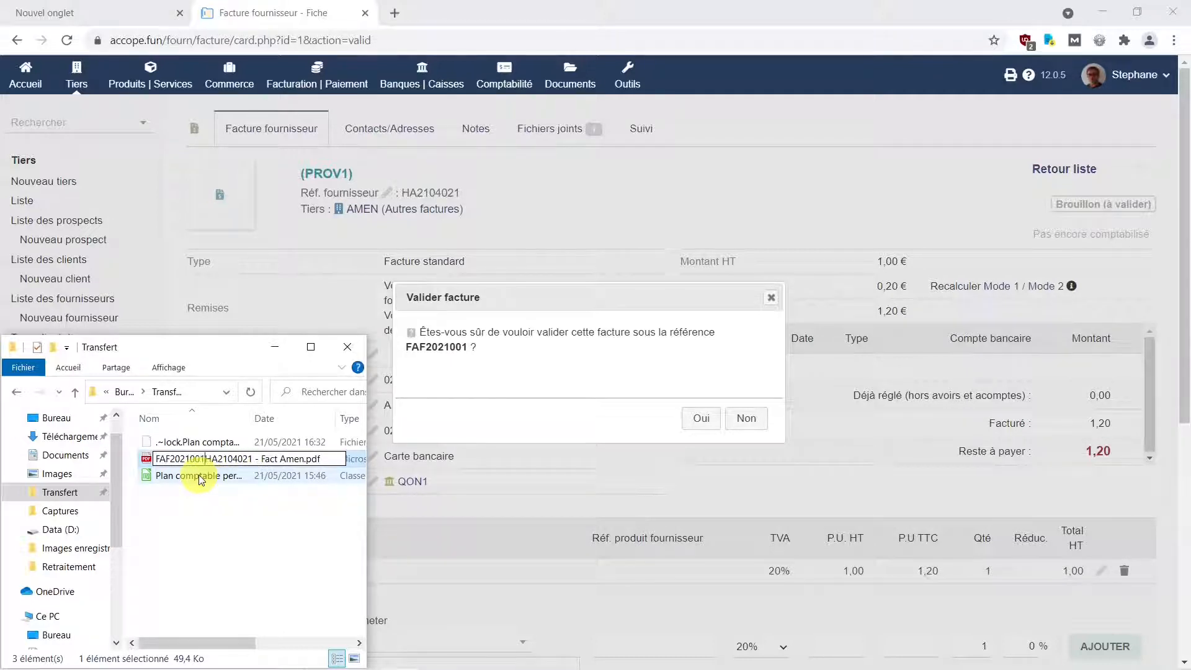
type(" -")
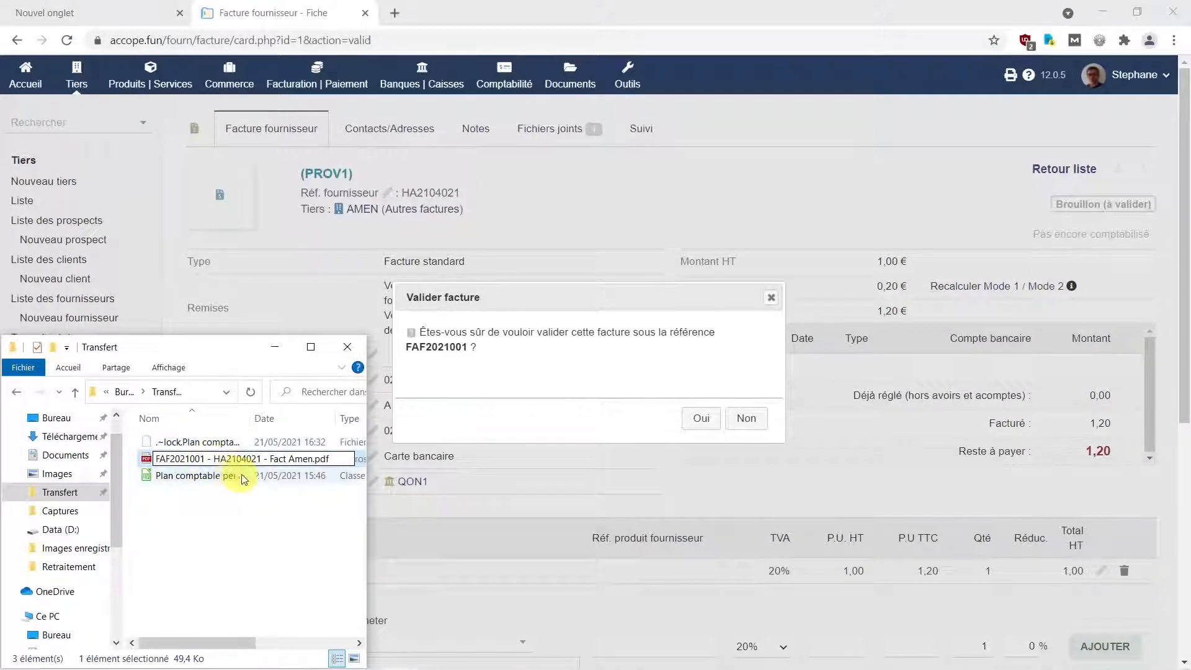
left_click(214, 459)
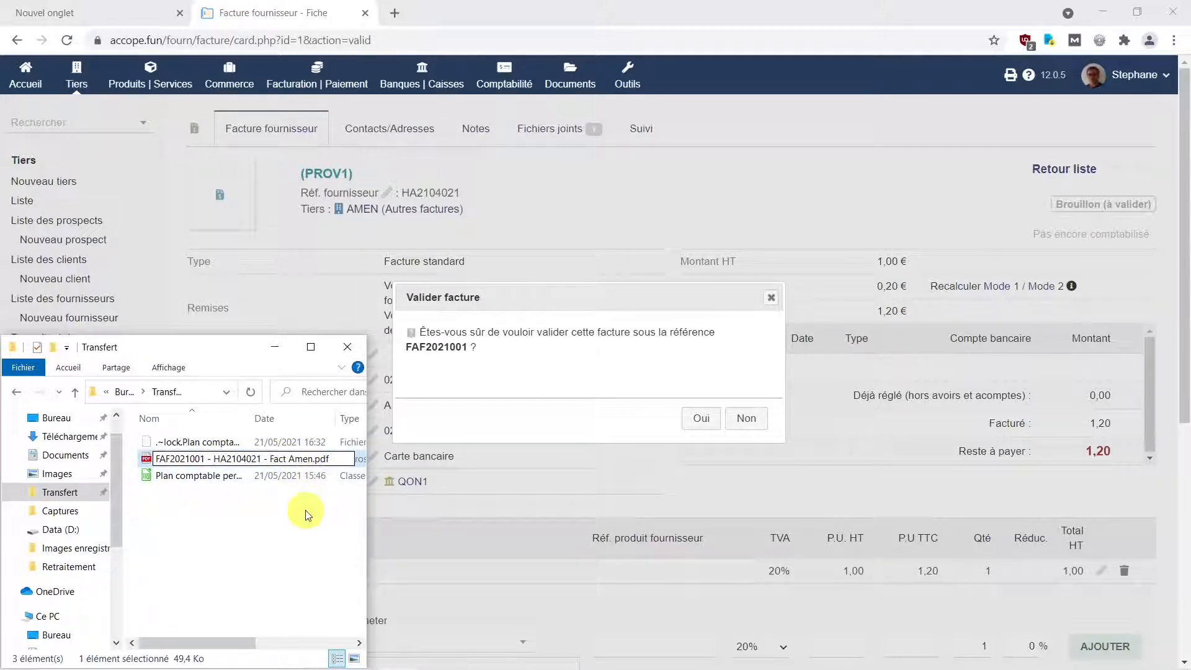
key("Return")
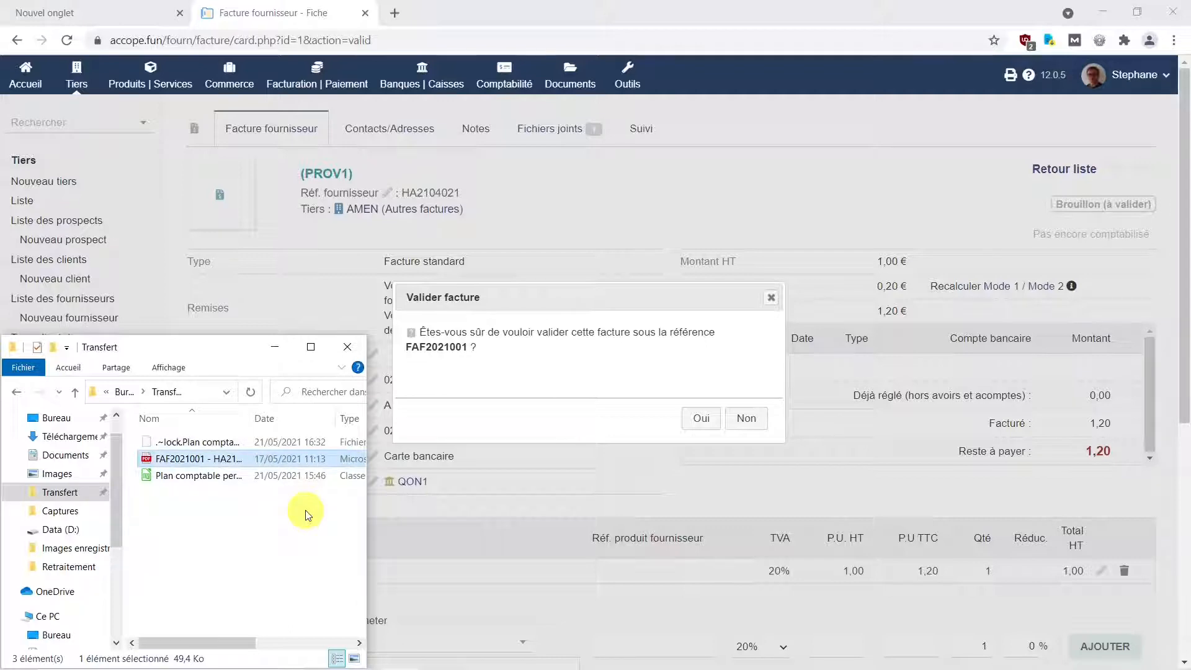
Confirm validation of the AMEN draft invoice as FAF2021001 and start its payment entry.
left_click(704, 422)
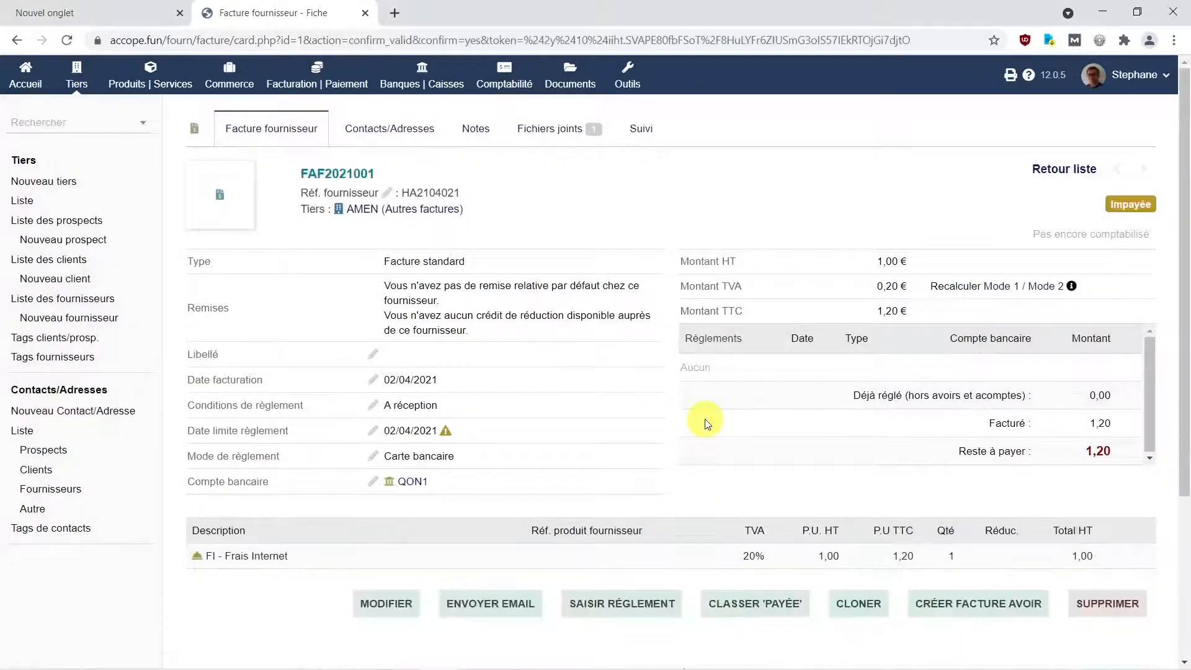
scroll(598, 485, "down", 2)
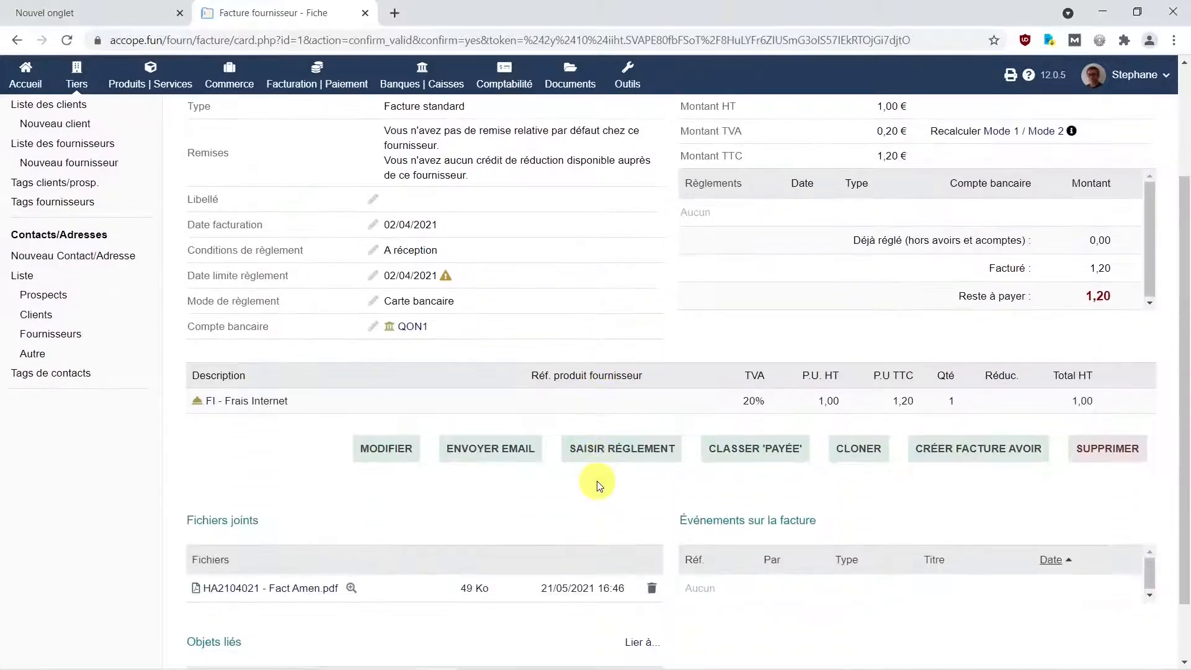
scroll(598, 484, "up", 2)
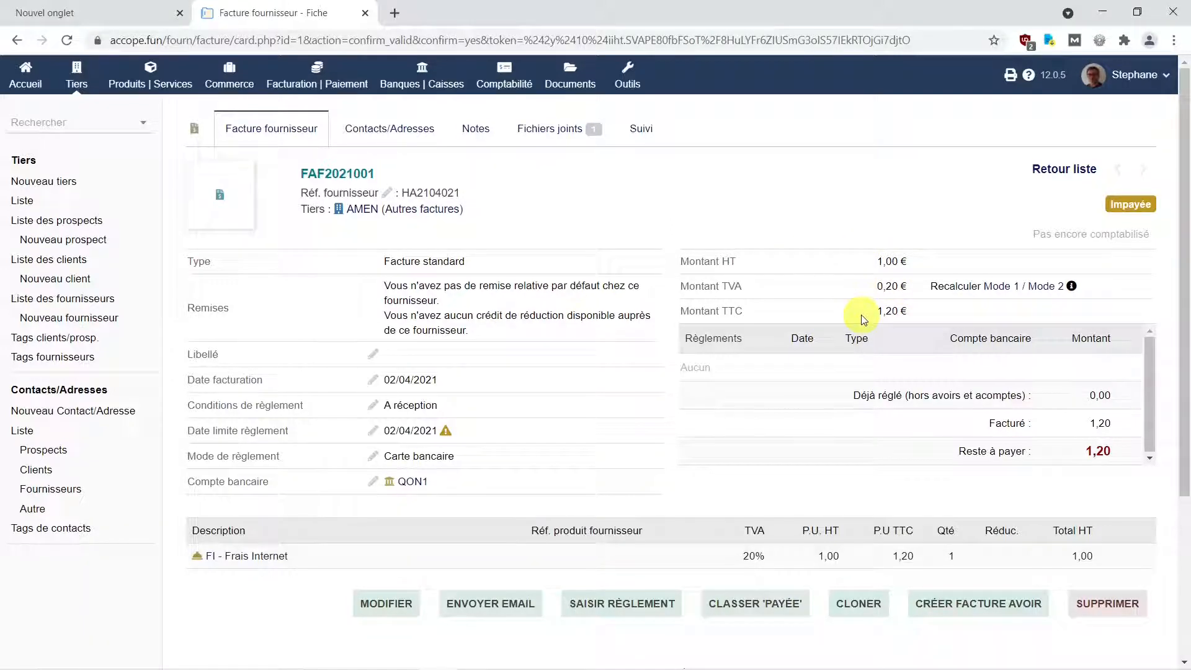
scroll(862, 319, "down", 3)
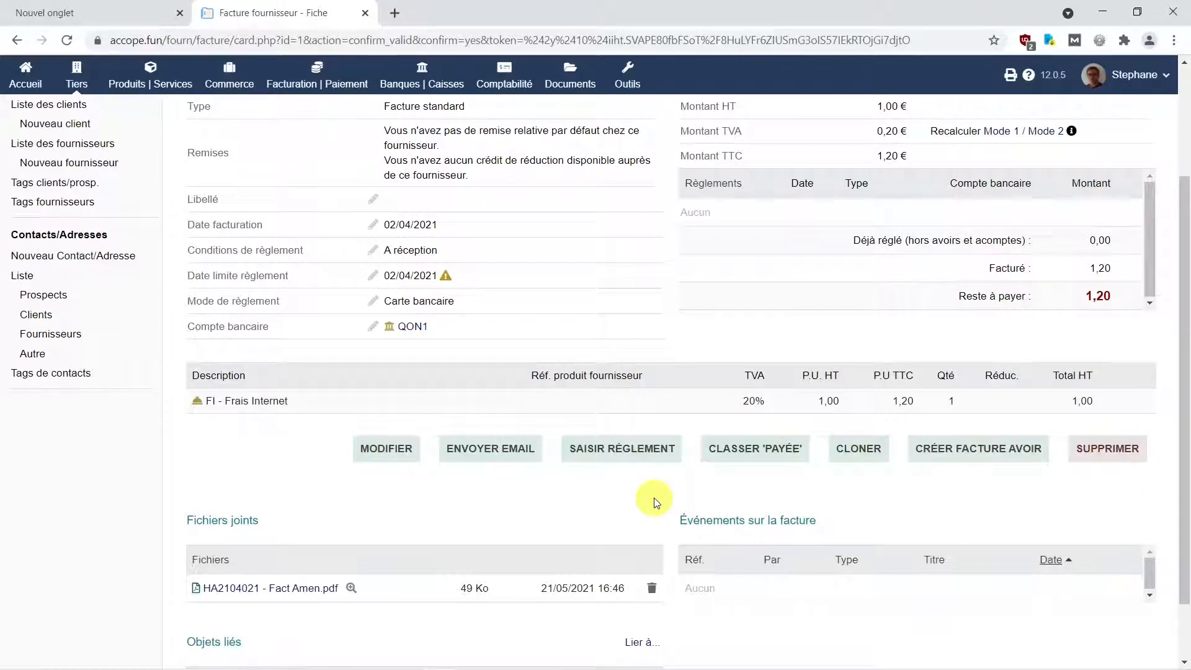
left_click(625, 454)
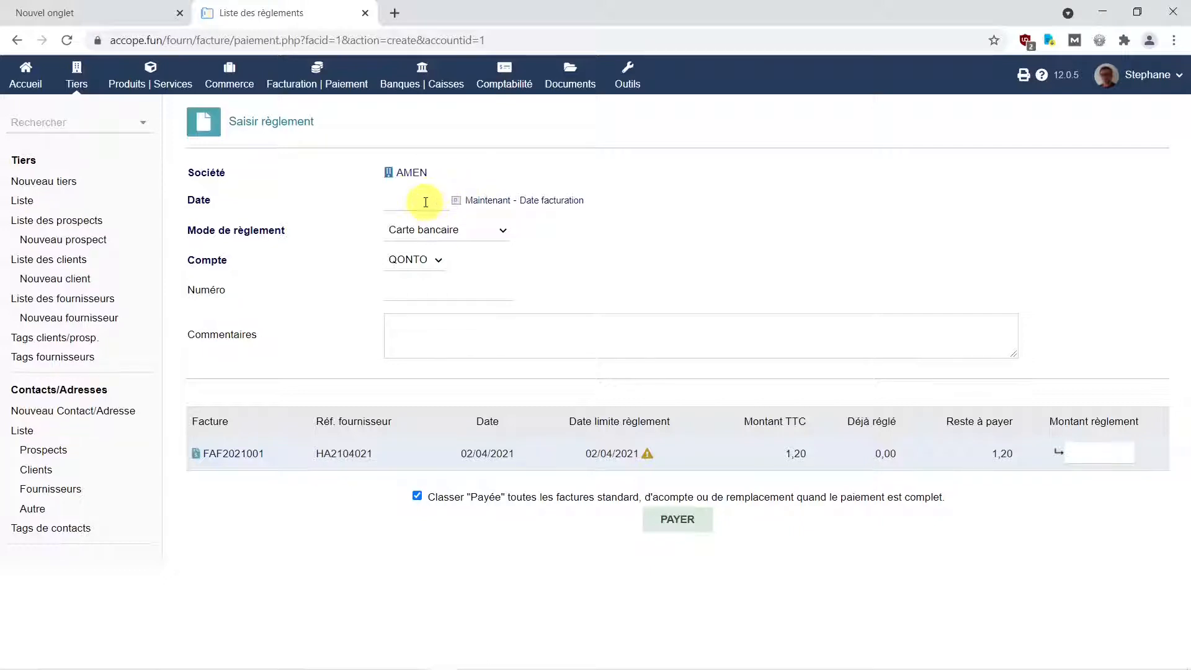
Record a 1,20 € payment dated 02/04/2021 and confirm it.
left_click(427, 201)
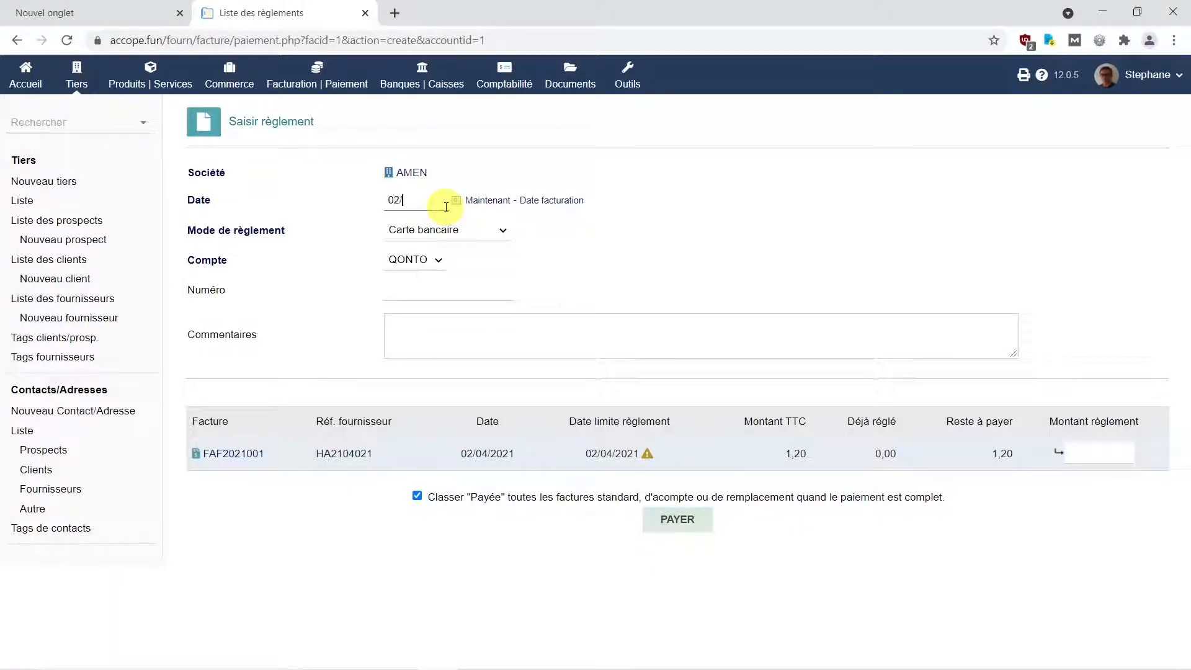
type("02/04/2021")
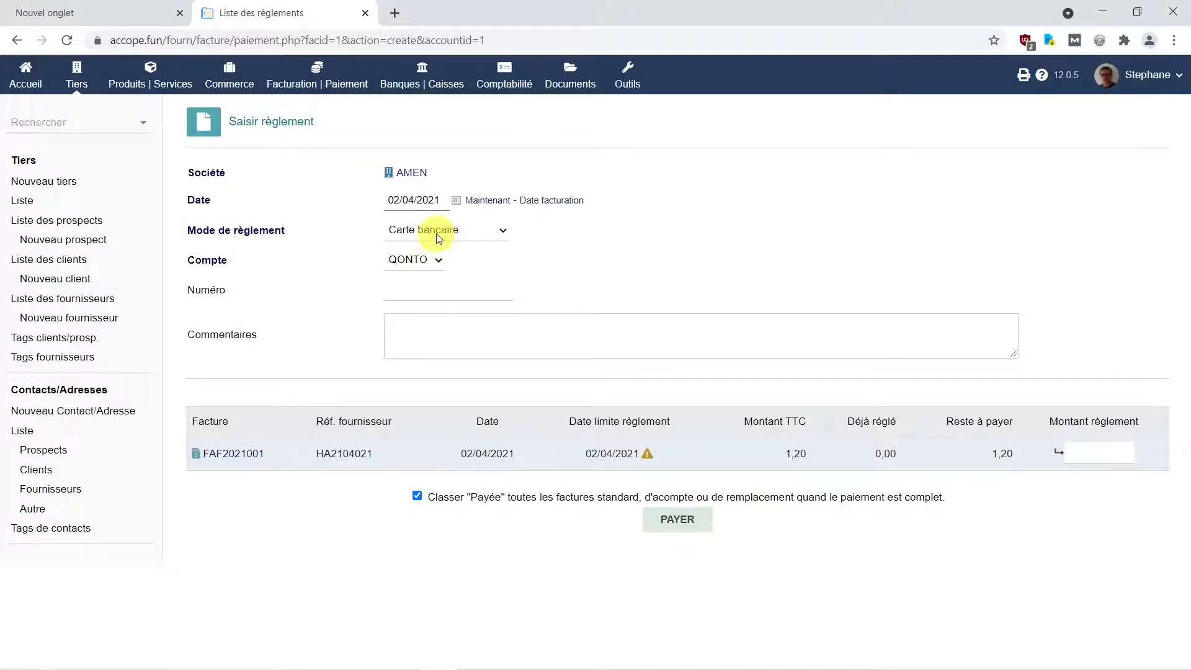
left_click(414, 291)
left_click(419, 330)
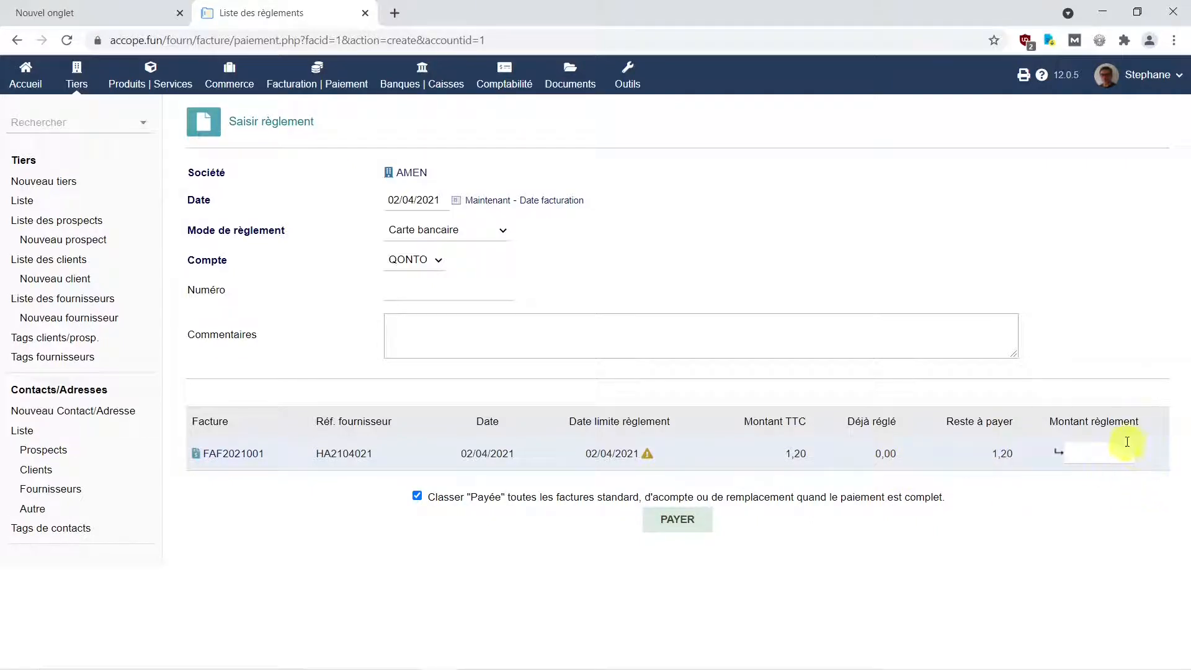
left_click(1092, 452)
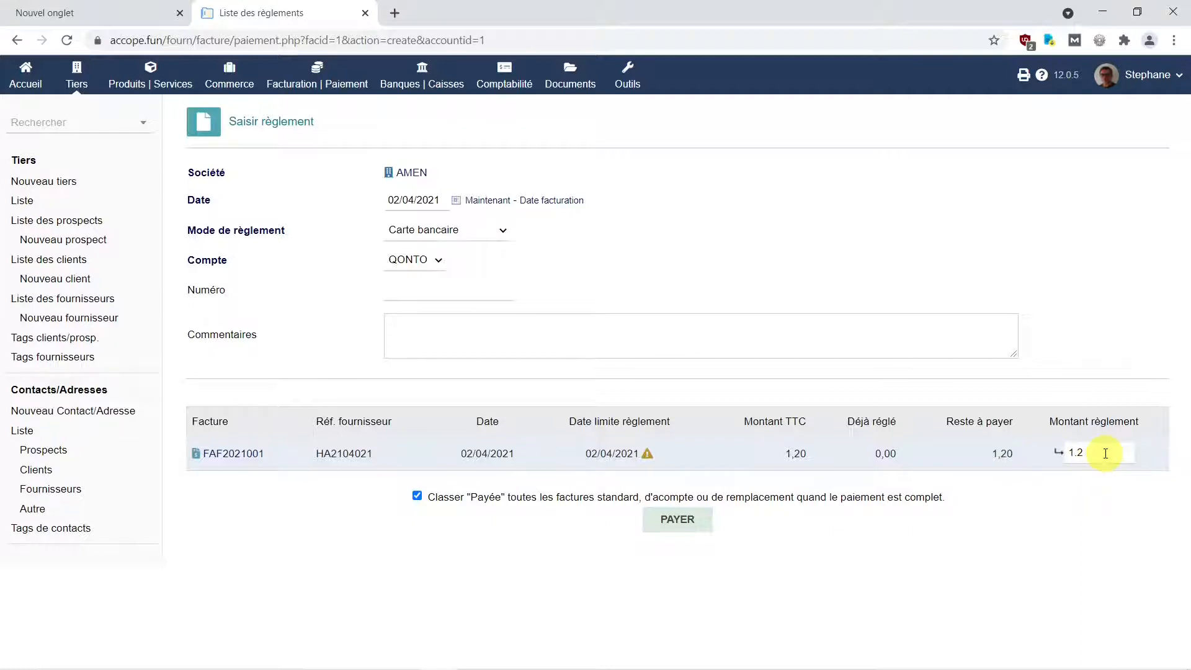
left_click(674, 524)
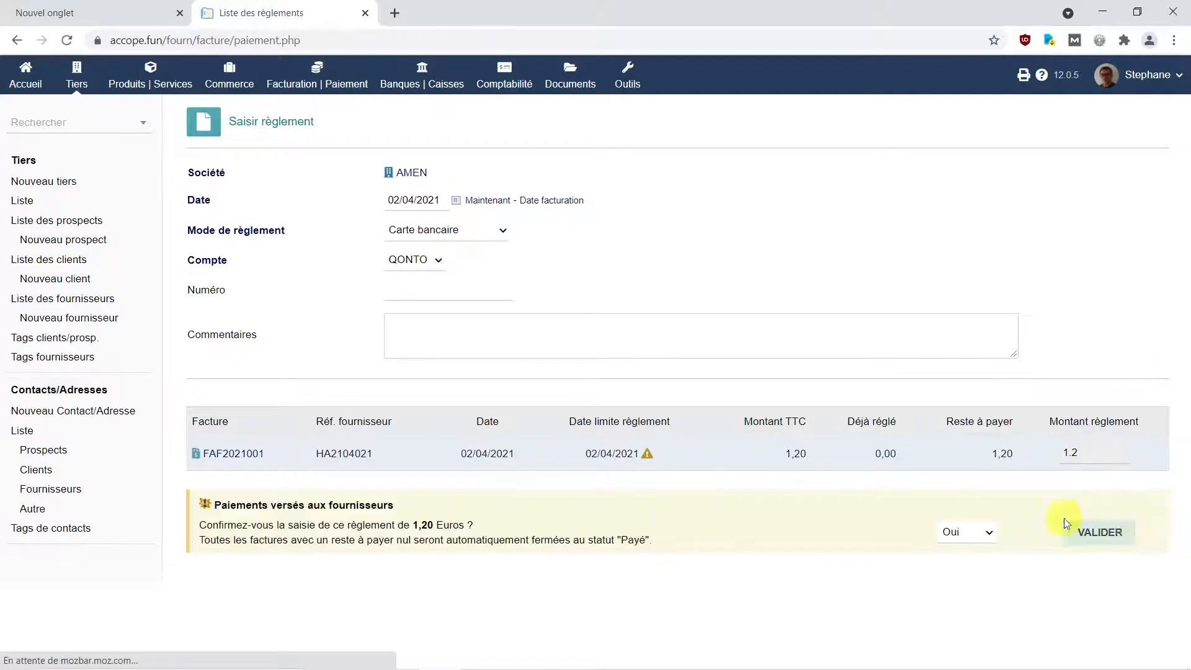
left_click(1101, 534)
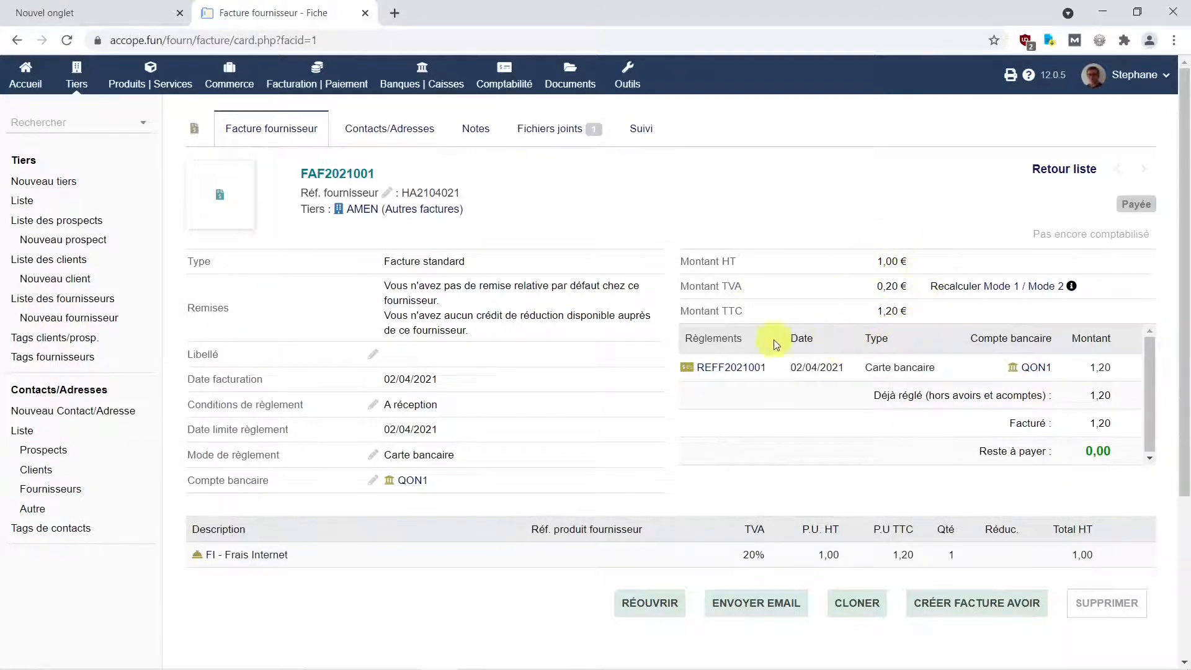
mouse_move(720, 367)
scroll(553, 510, "down", 3)
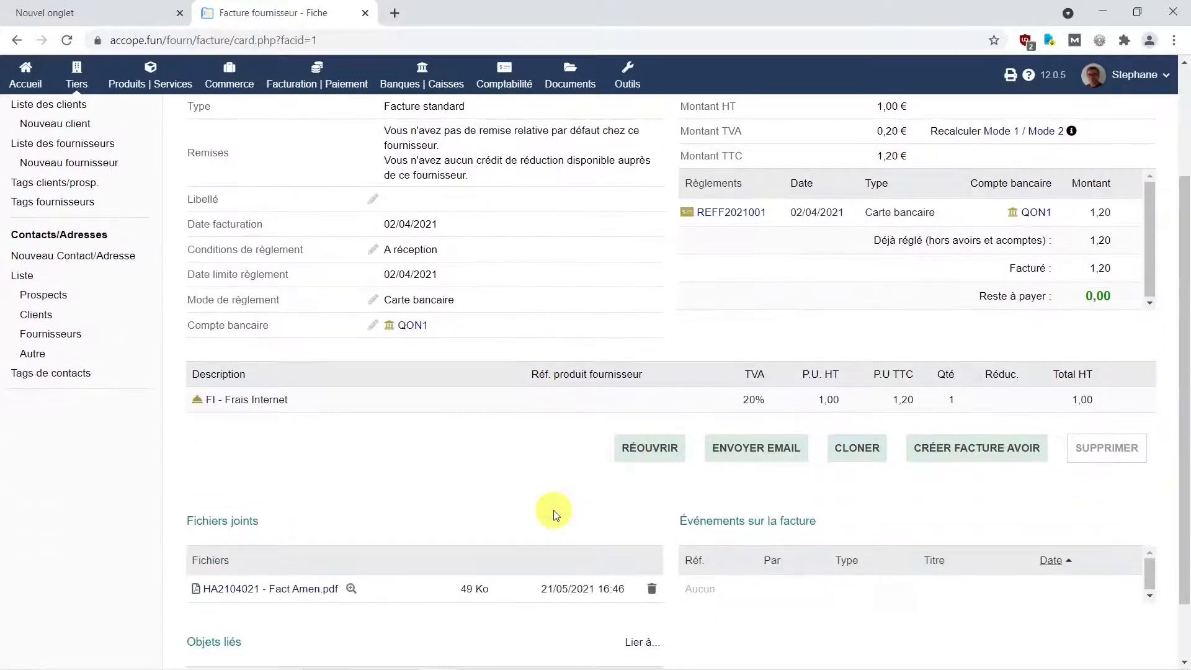
scroll(554, 512, "down", 1)
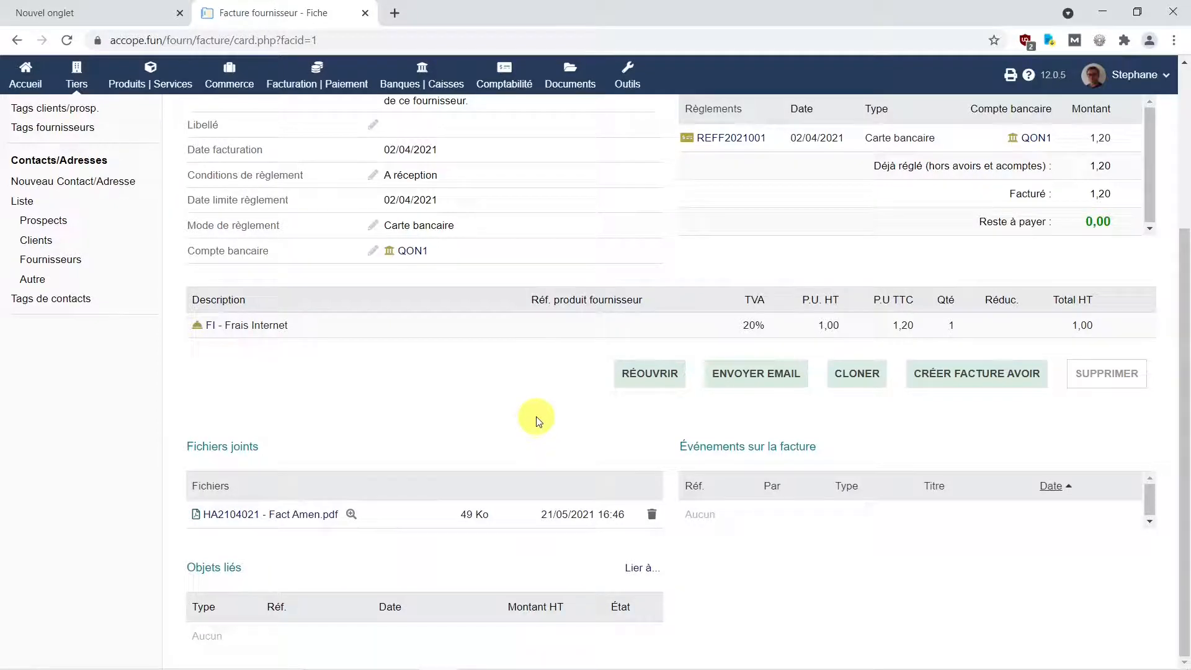
Auto-bind the supplier invoice lines in Comptabilité, then view the Journal des achats.
left_click(505, 76)
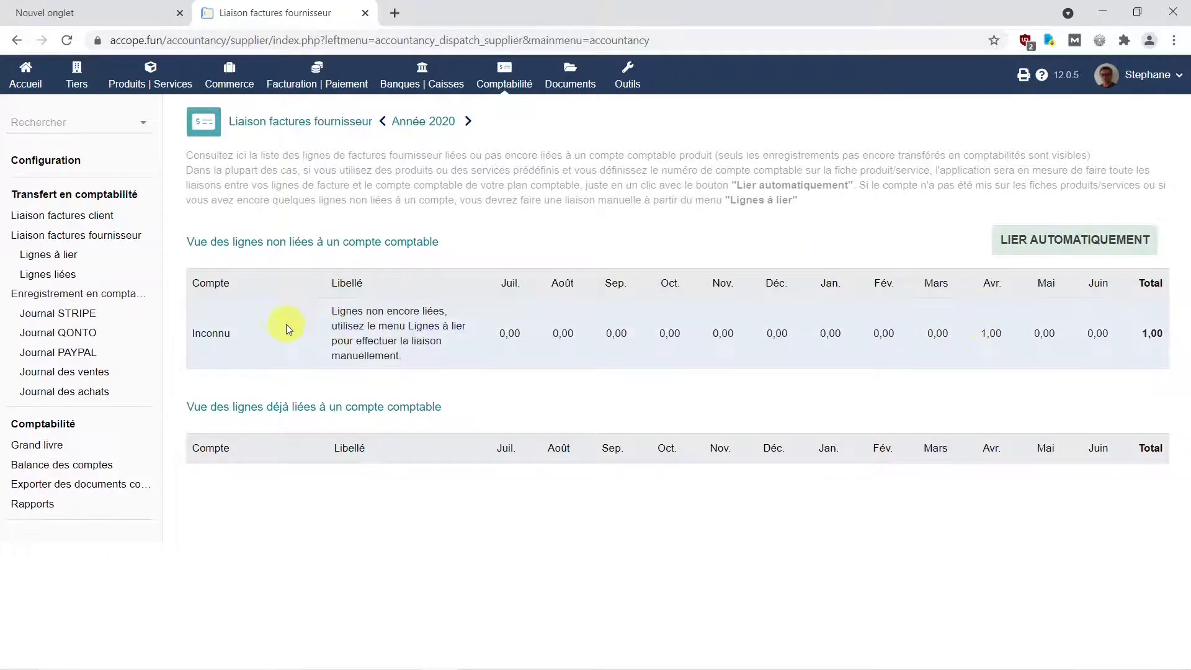
left_click(1085, 242)
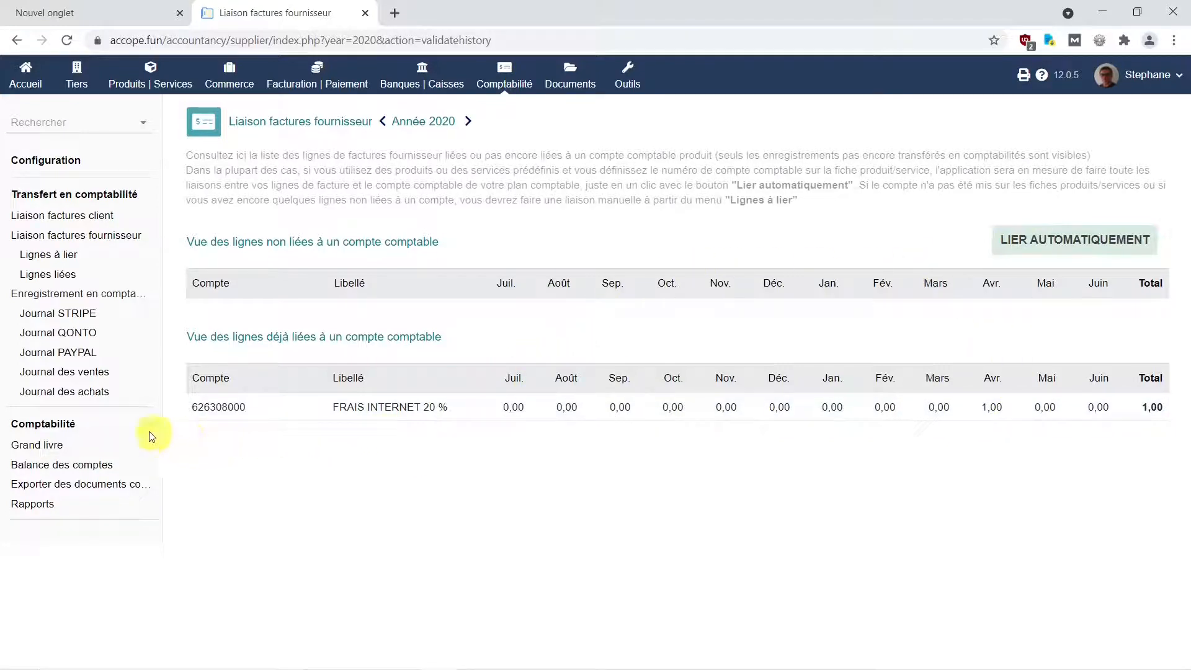
left_click(57, 396)
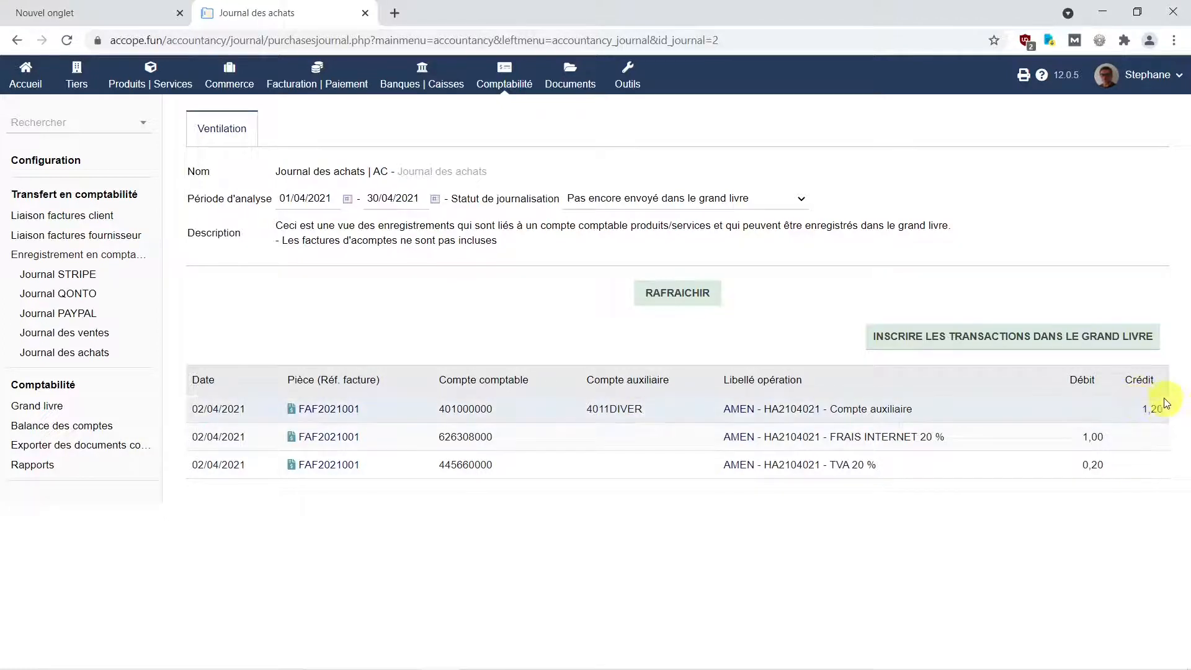
mouse_move(722, 443)
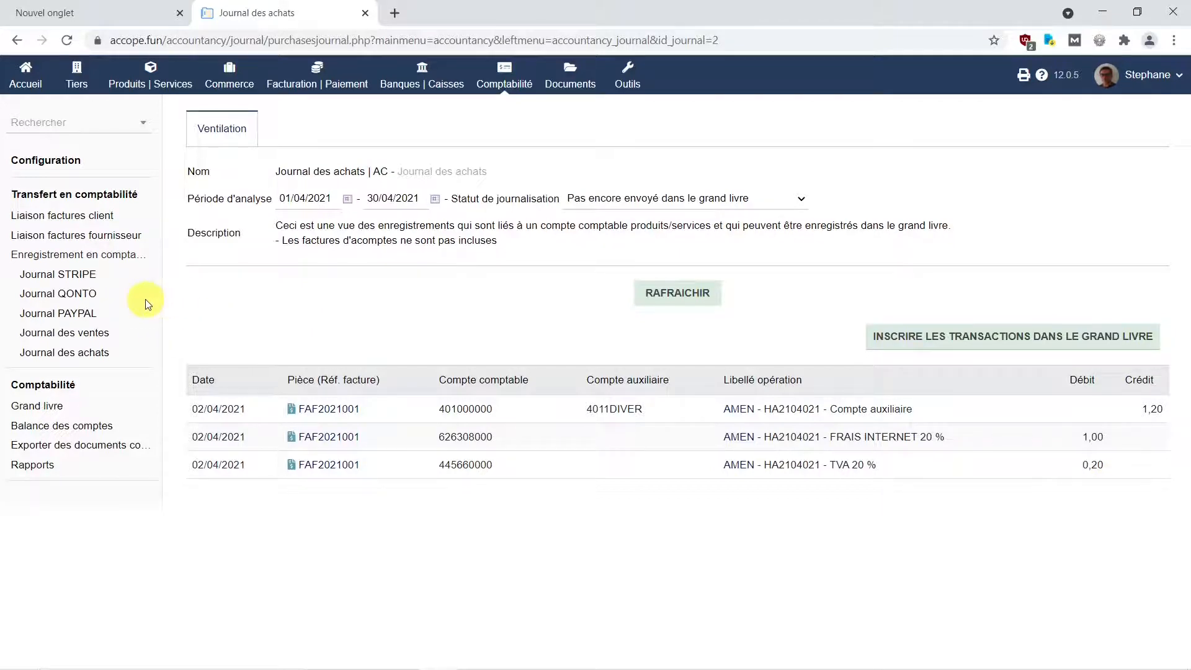
Open Journal QONTO to view FAF2021001's 1,20 payment entries.
left_click(59, 297)
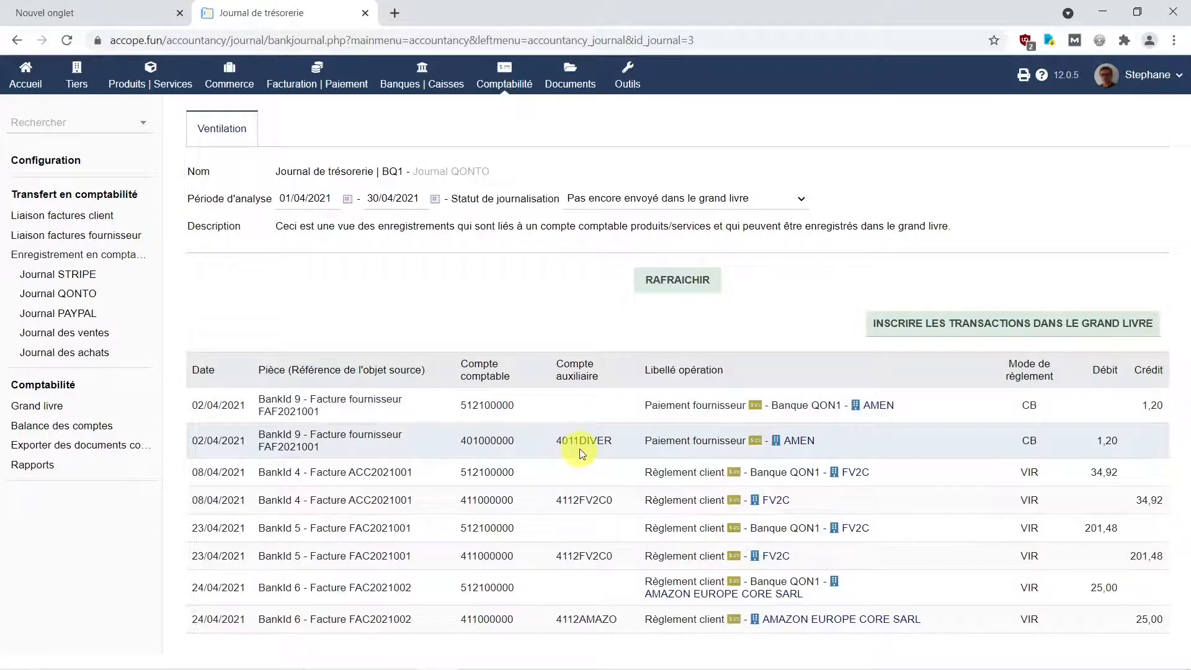
mouse_move(802, 445)
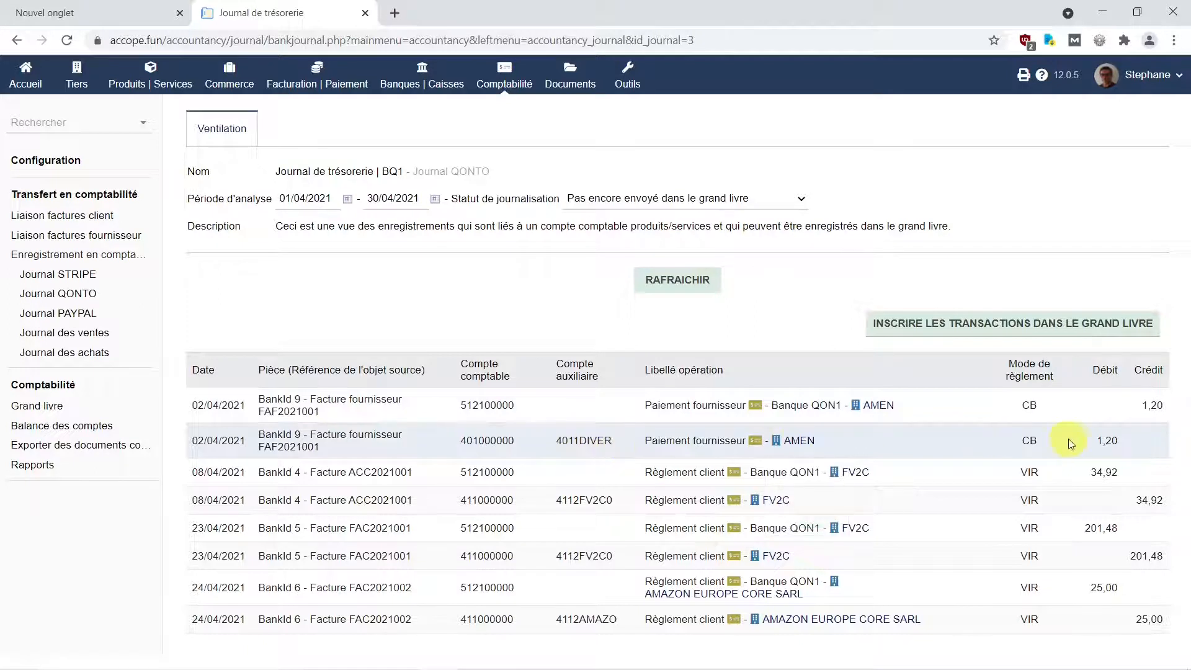